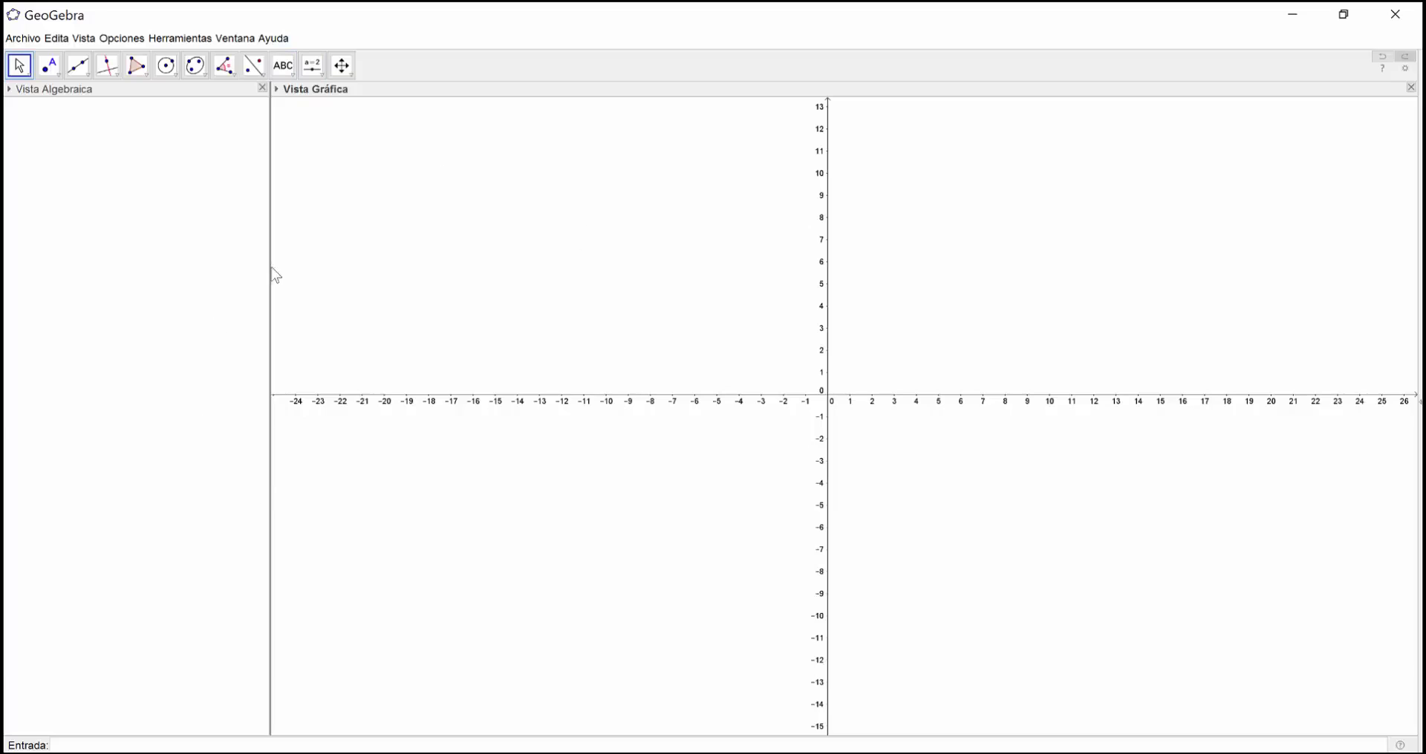
# - Show the 3D graphics view and close the 2D graphics view
pyautogui.scroll(1, 792, 381)
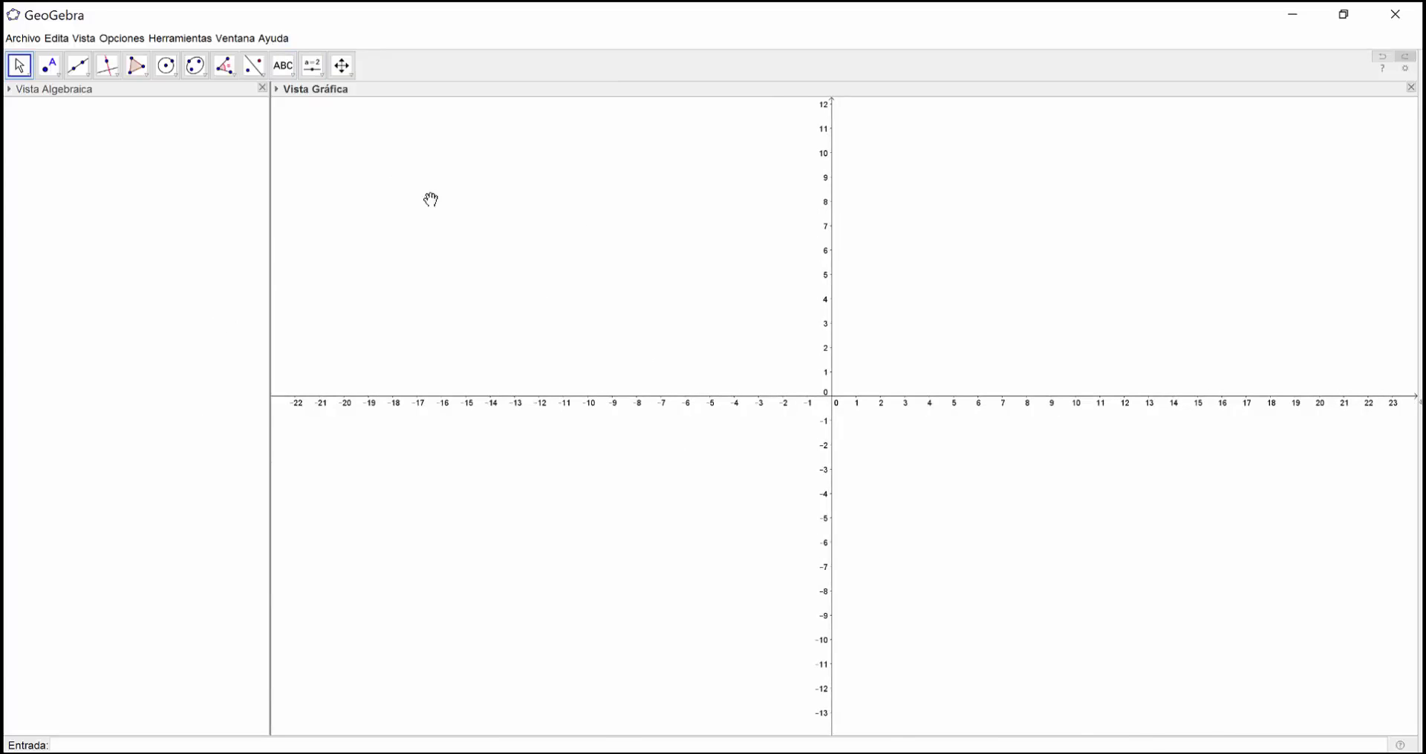
pyautogui.scroll(1, 916, 347)
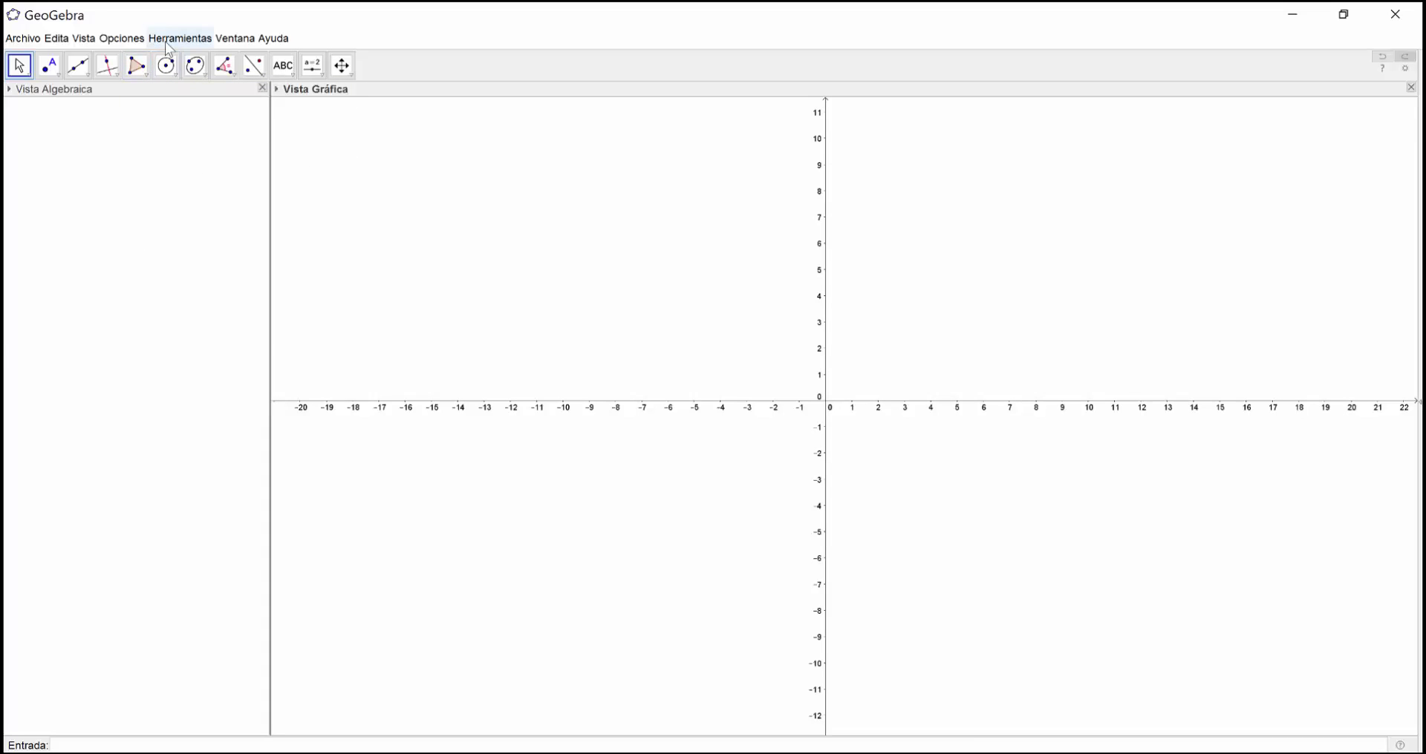
pyautogui.click(82, 39)
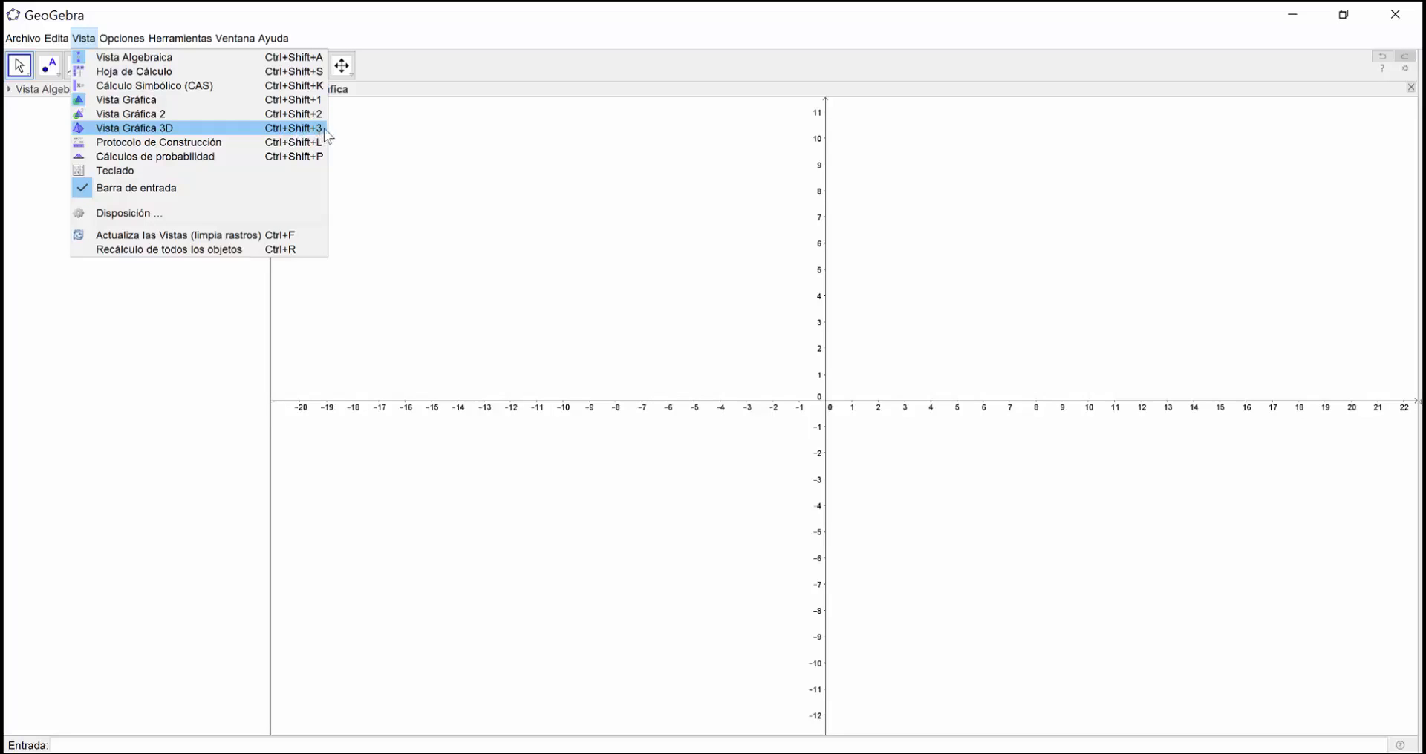
pyautogui.click(456, 77)
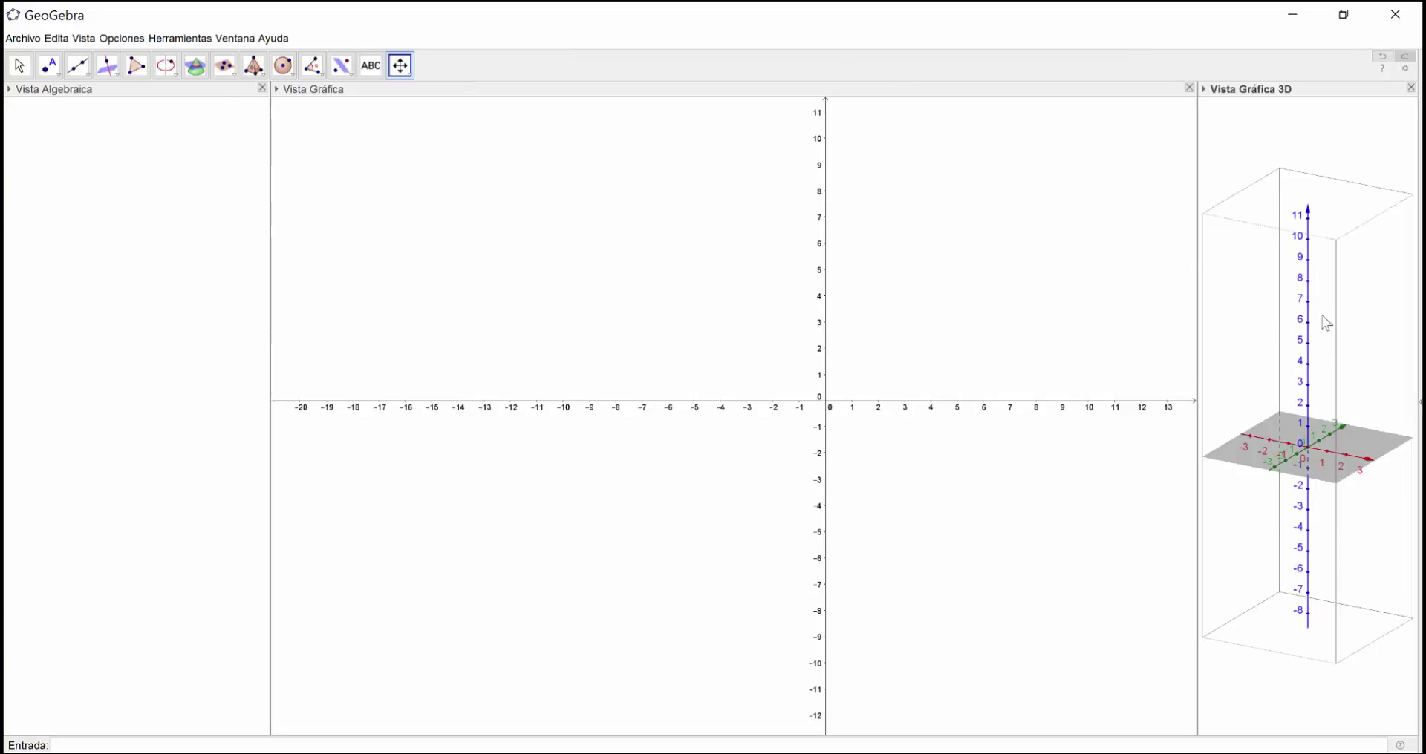
pyautogui.click(1189, 87)
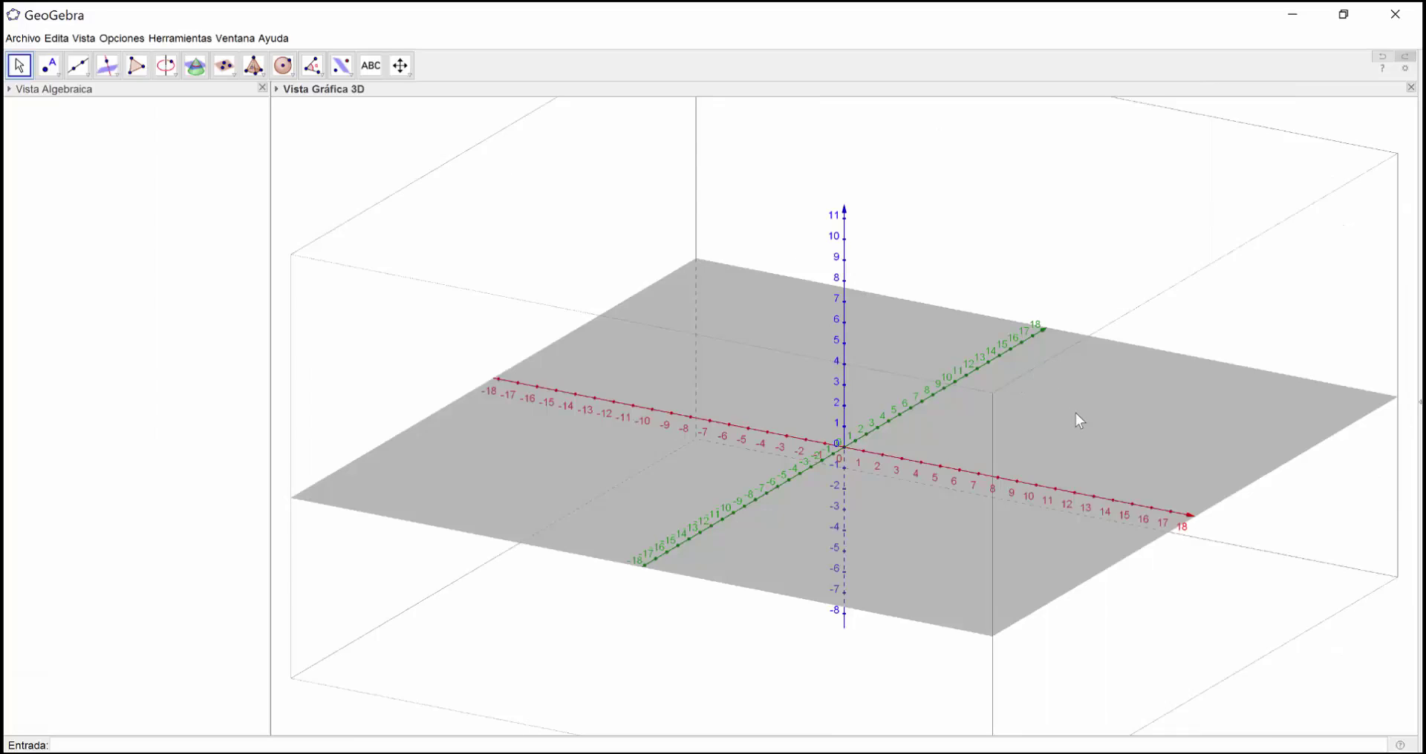
pyautogui.moveTo(1075, 413); pyautogui.dragTo(1034, 413)
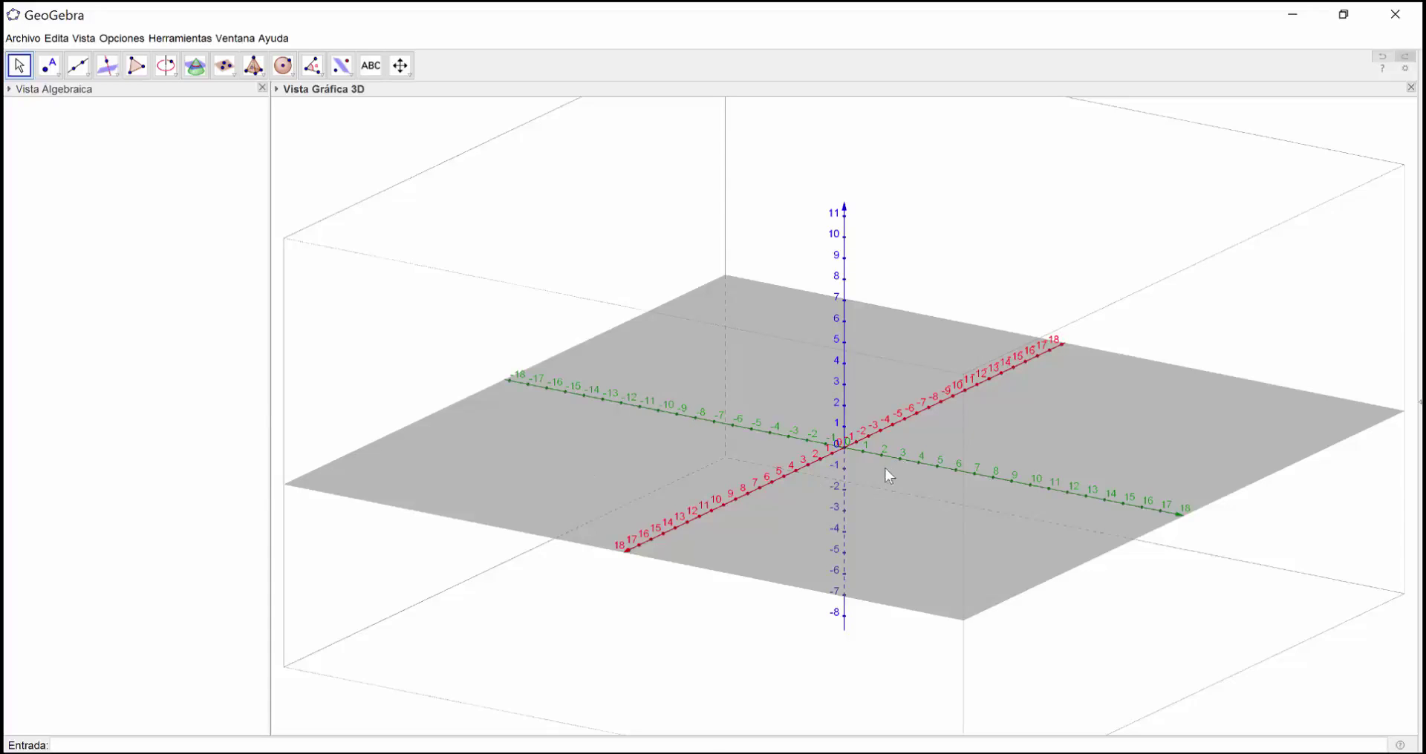
# - Switch to the Word document Superficies cuádricas.docx and select the ellipsoid's equation in the table for reference
pyautogui.moveTo(467, 751)
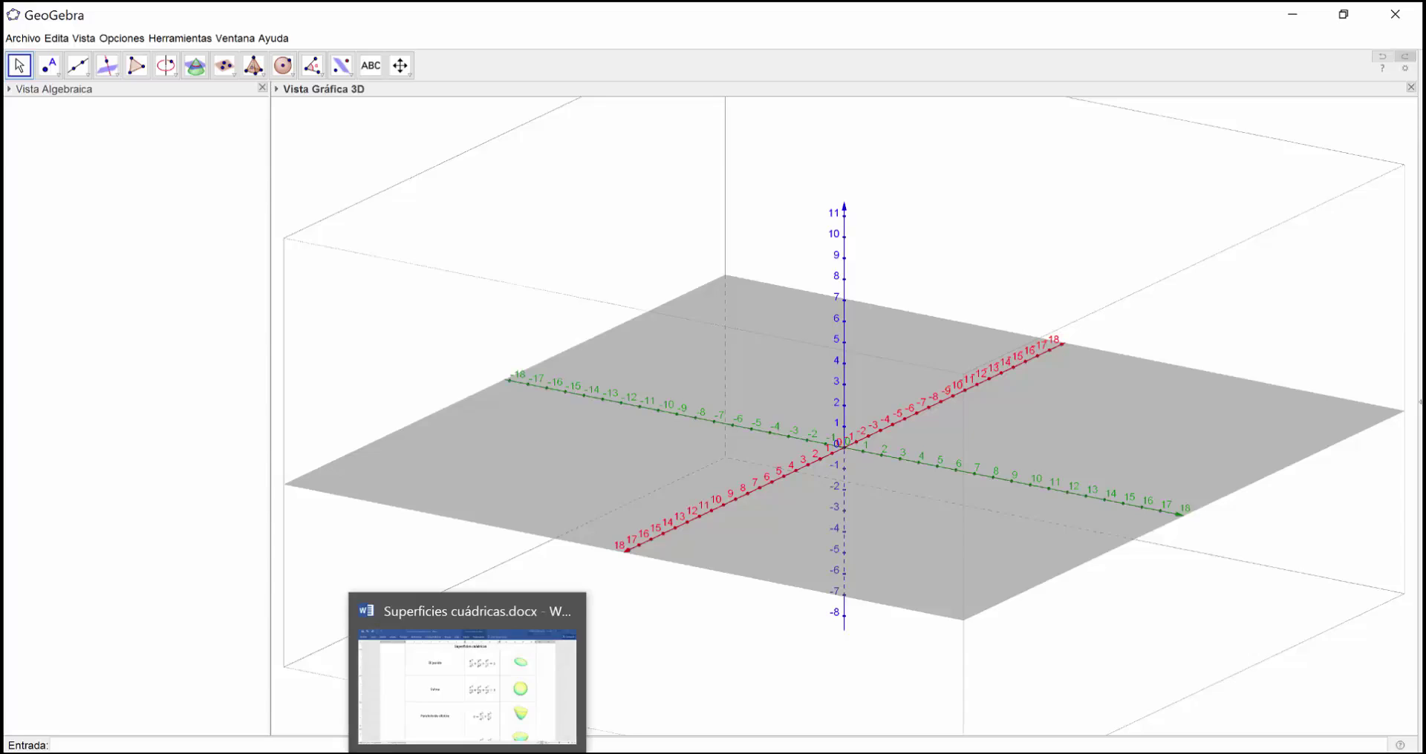
pyautogui.click(467, 752)
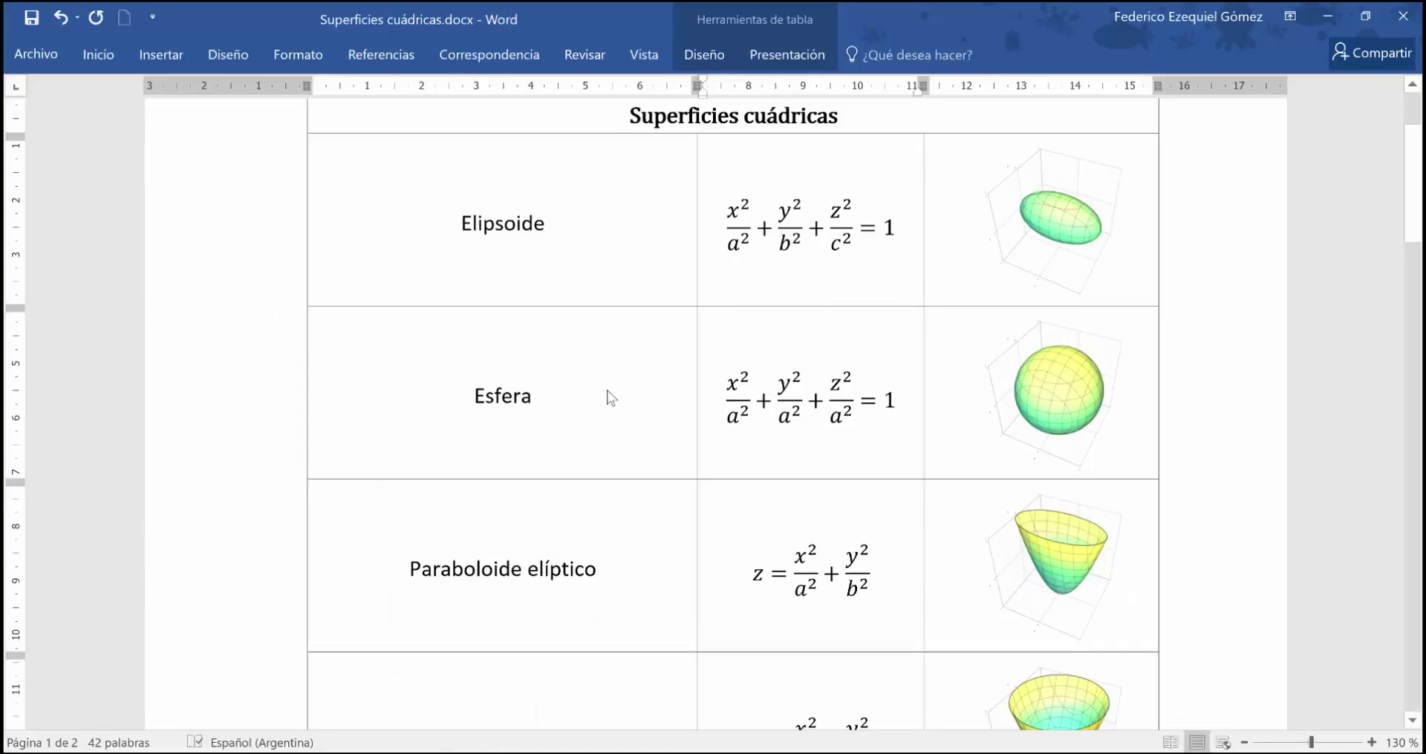
pyautogui.scroll(1, 614, 319)
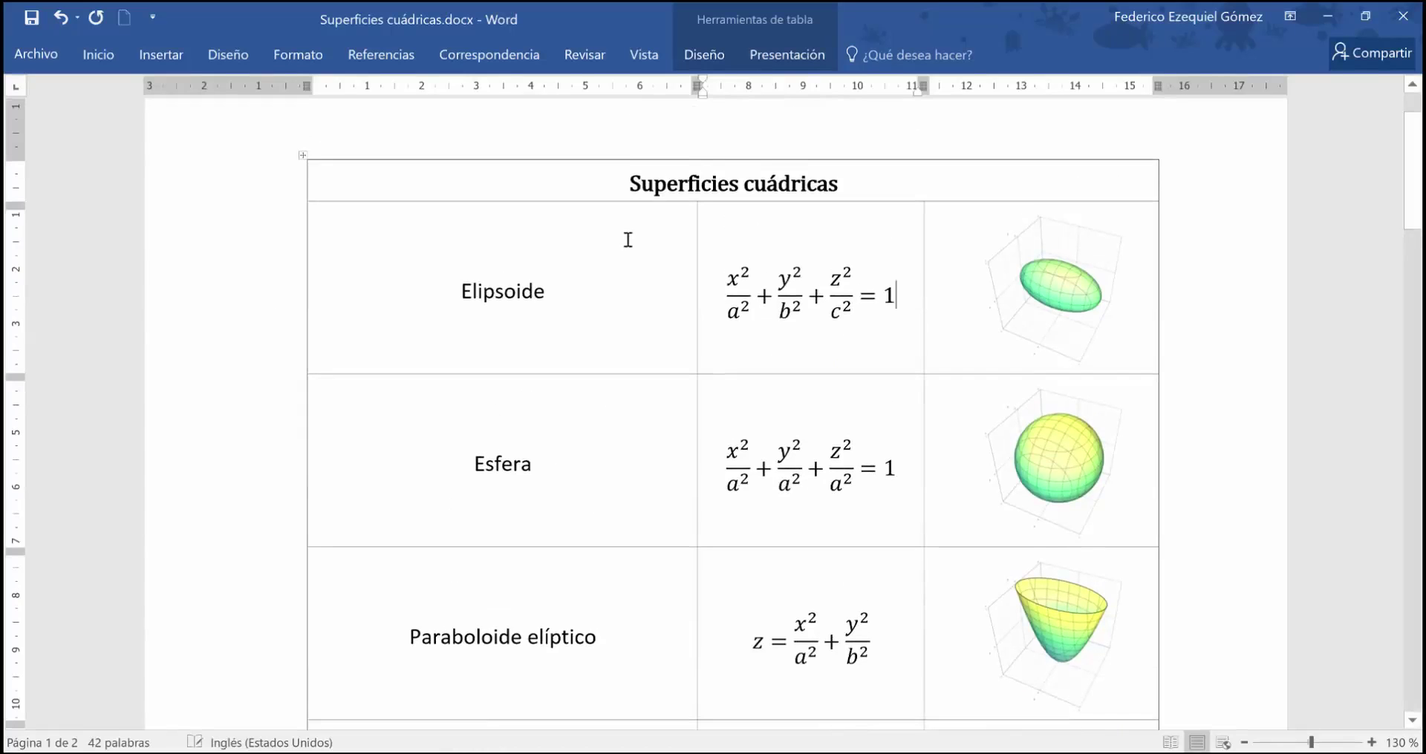
pyautogui.click(732, 286)
pyautogui.click(494, 290)
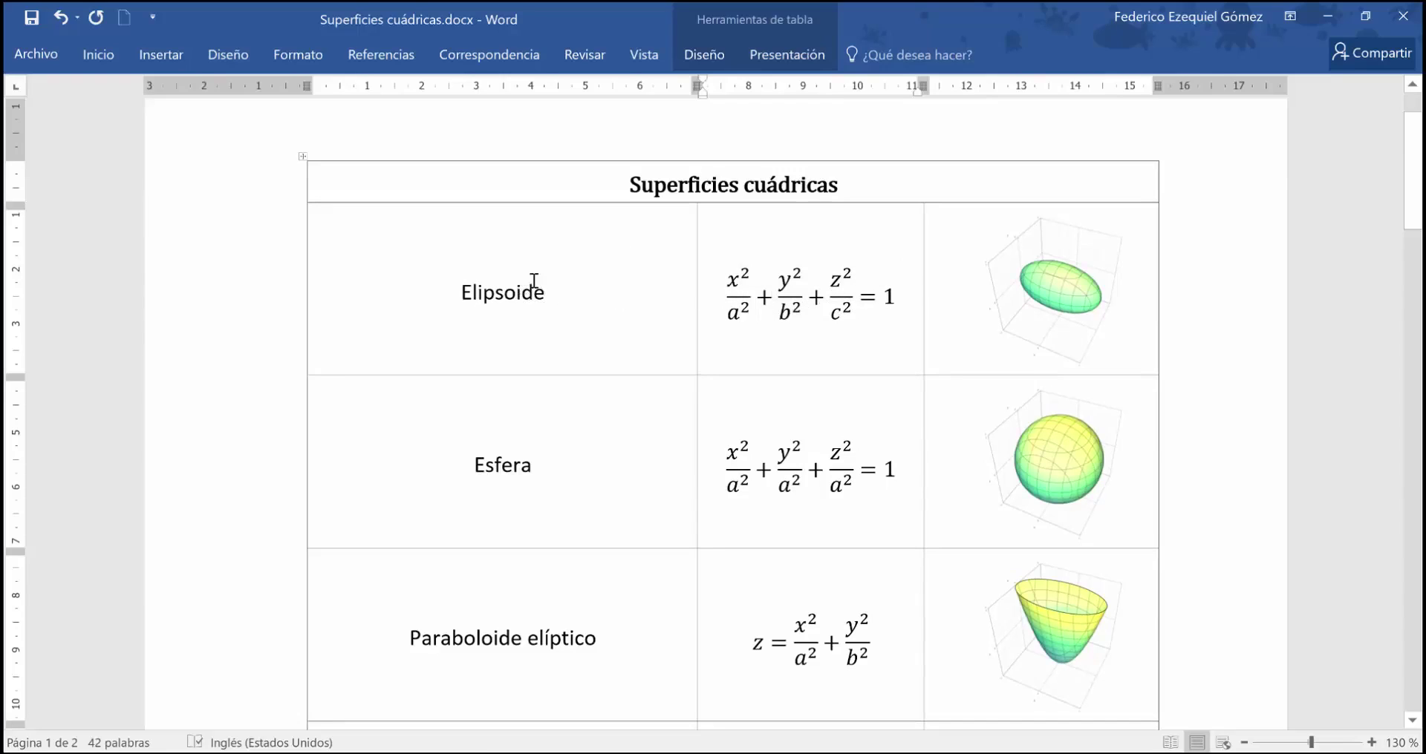
pyautogui.click(727, 291)
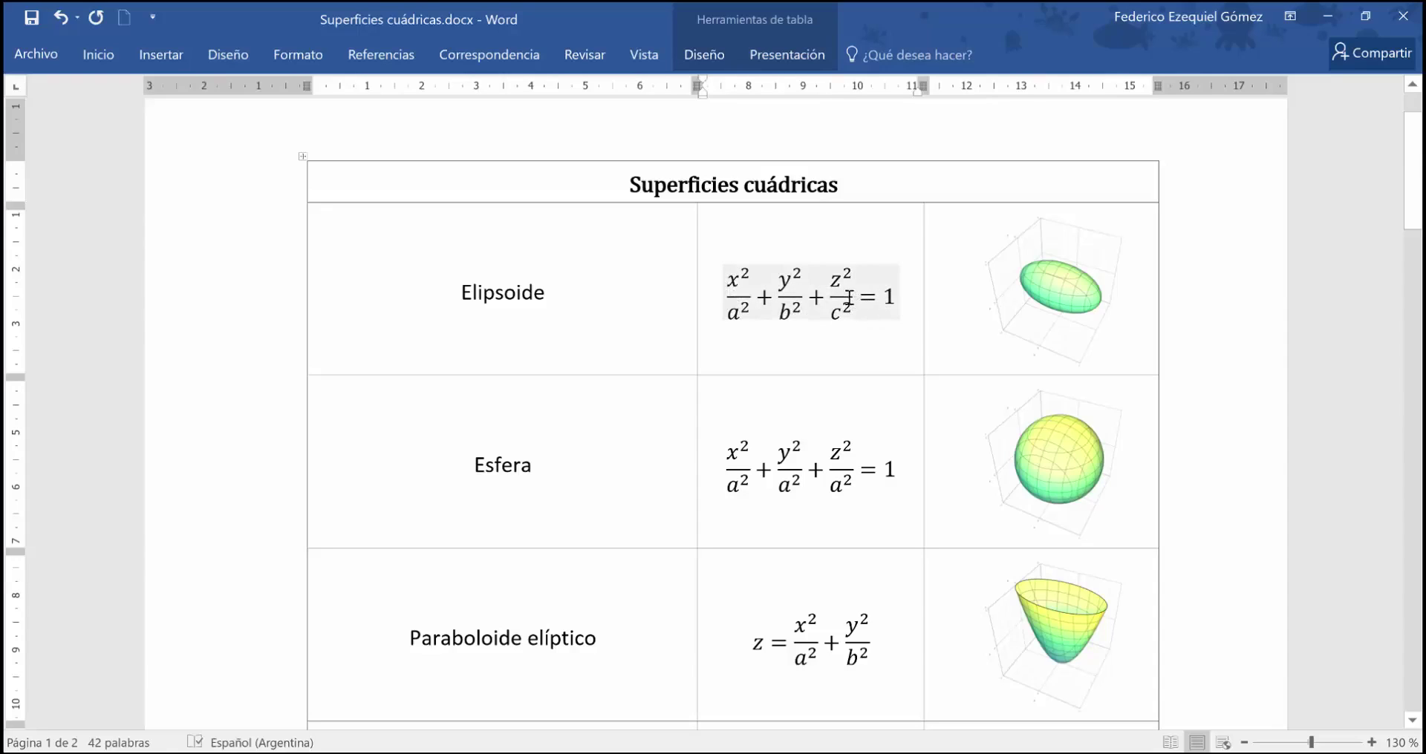
pyautogui.click(727, 295)
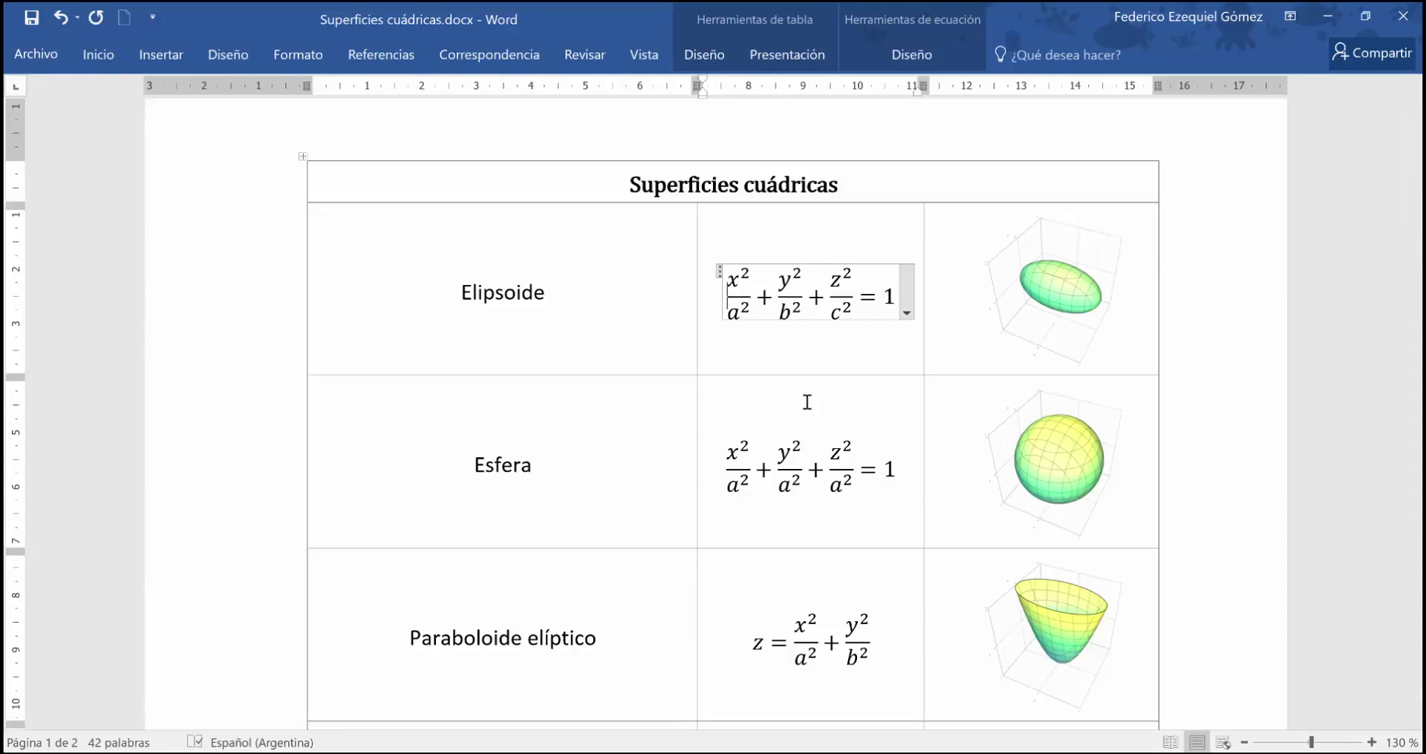
pyautogui.hotkey('ctrl', 'a')
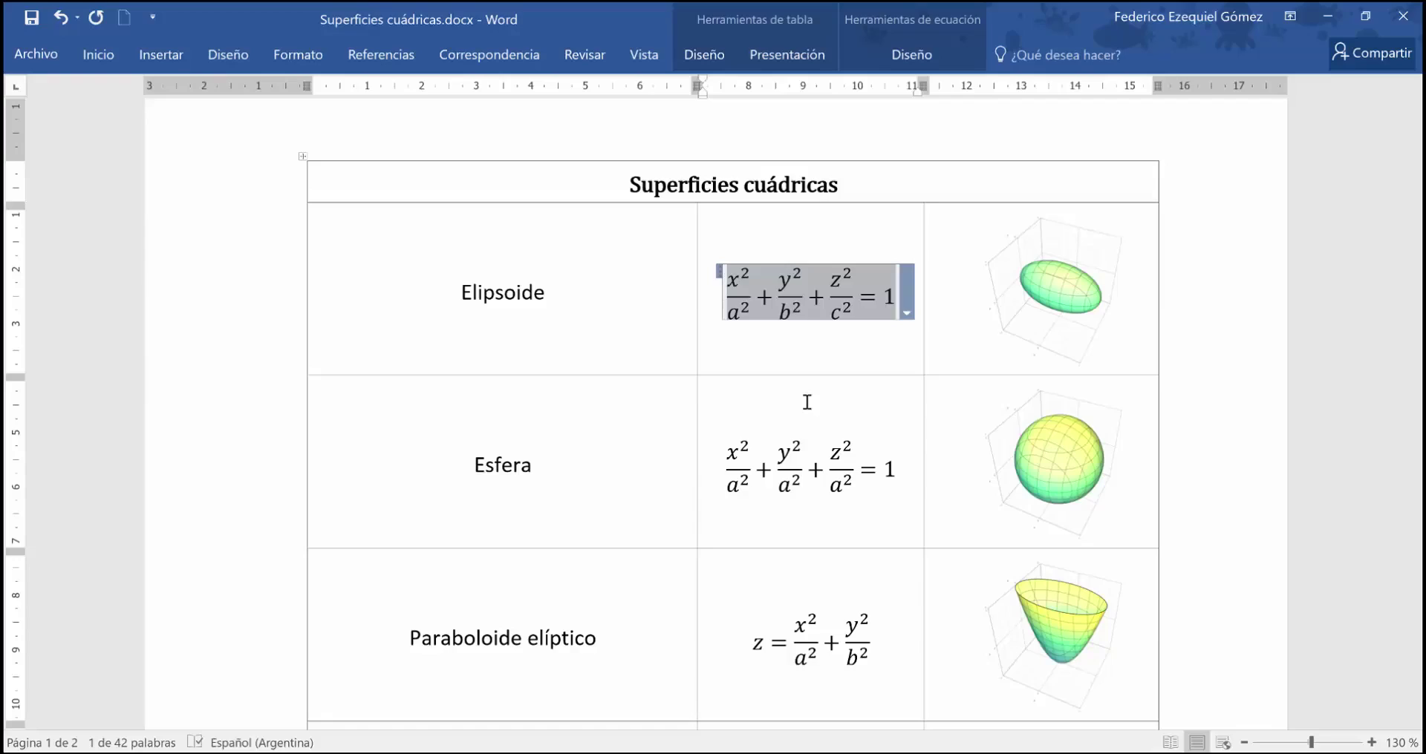
# - Switch back to GeoGebra and enter the quadric x^2/a^2 + y^2/b^2 + z^2/c^2 = 1, creating sliders for a, b and c
pyautogui.hotkey('alt', 'Tab')
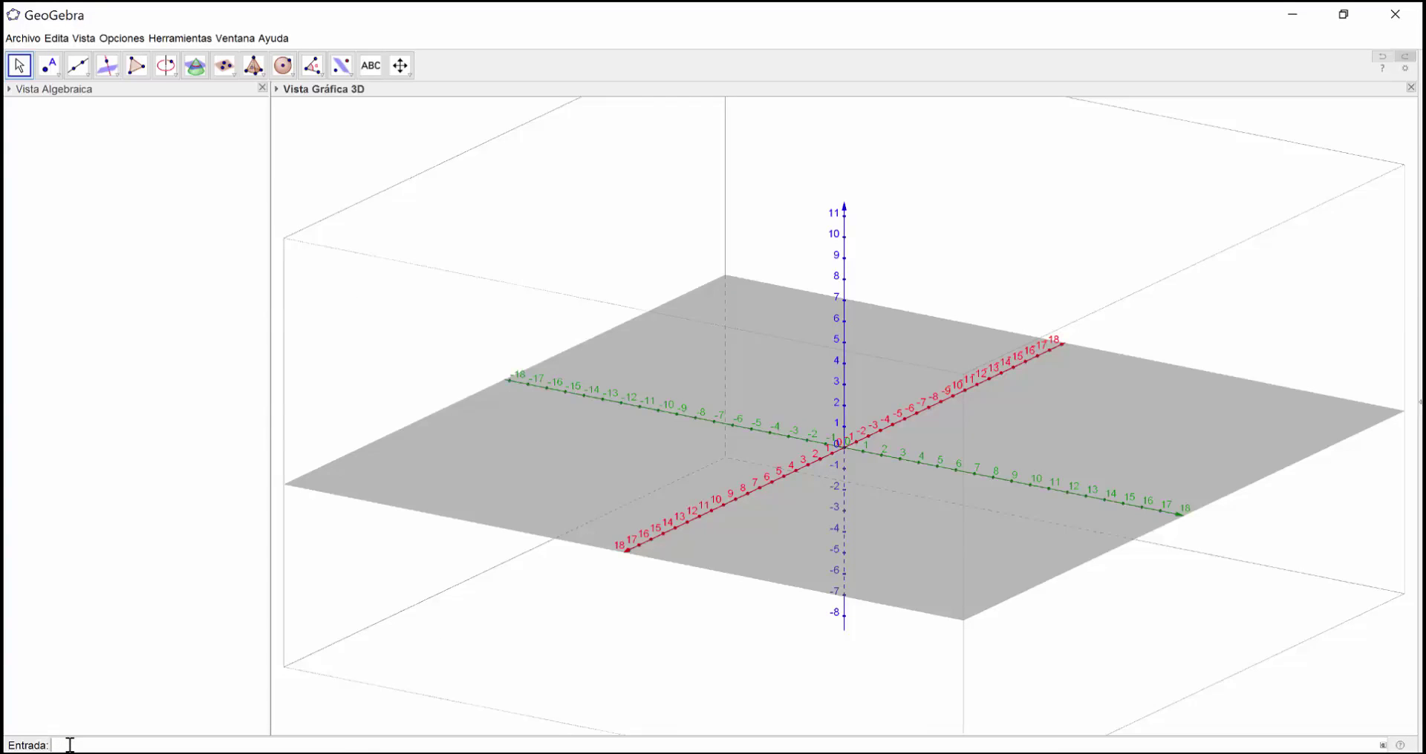
pyautogui.write('x^2/a^2 +y^2/b^2 +z^2/c^2 =1')
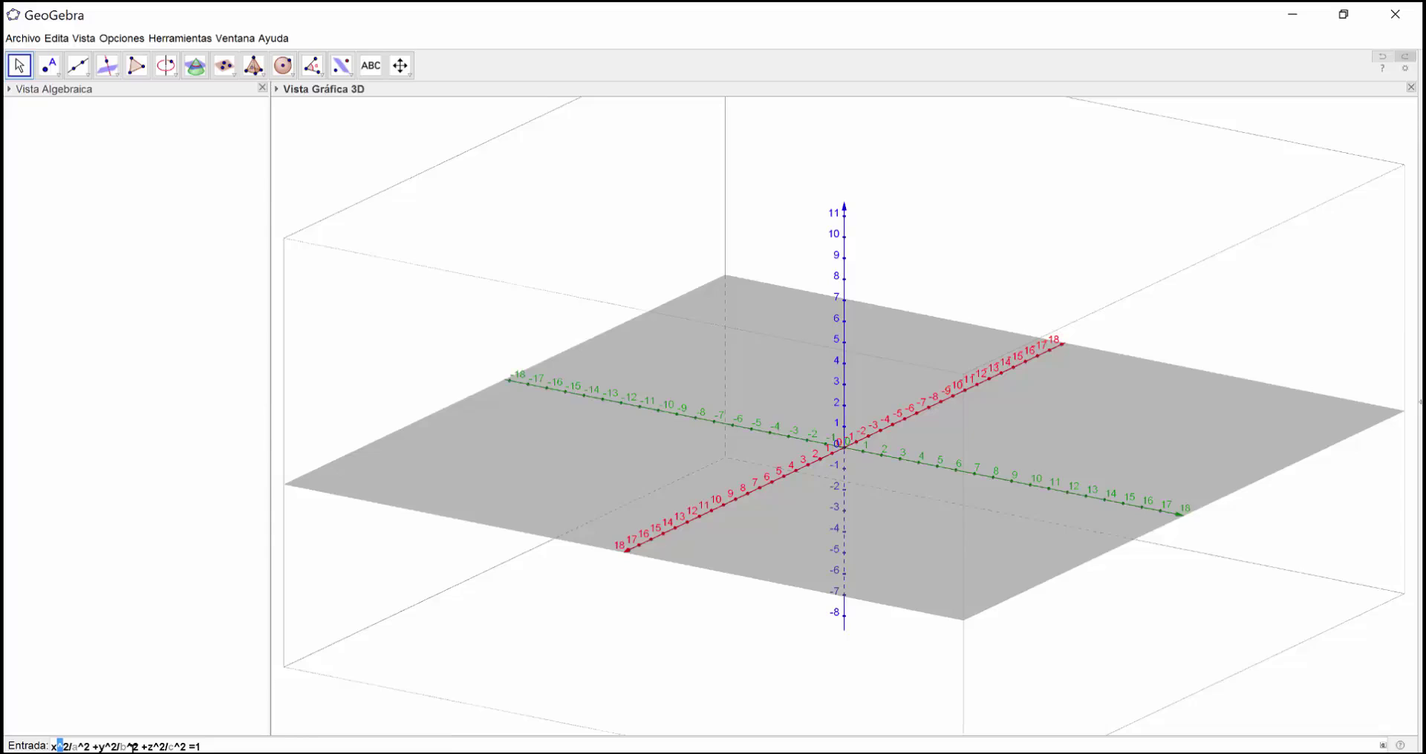
pyautogui.press('Right')
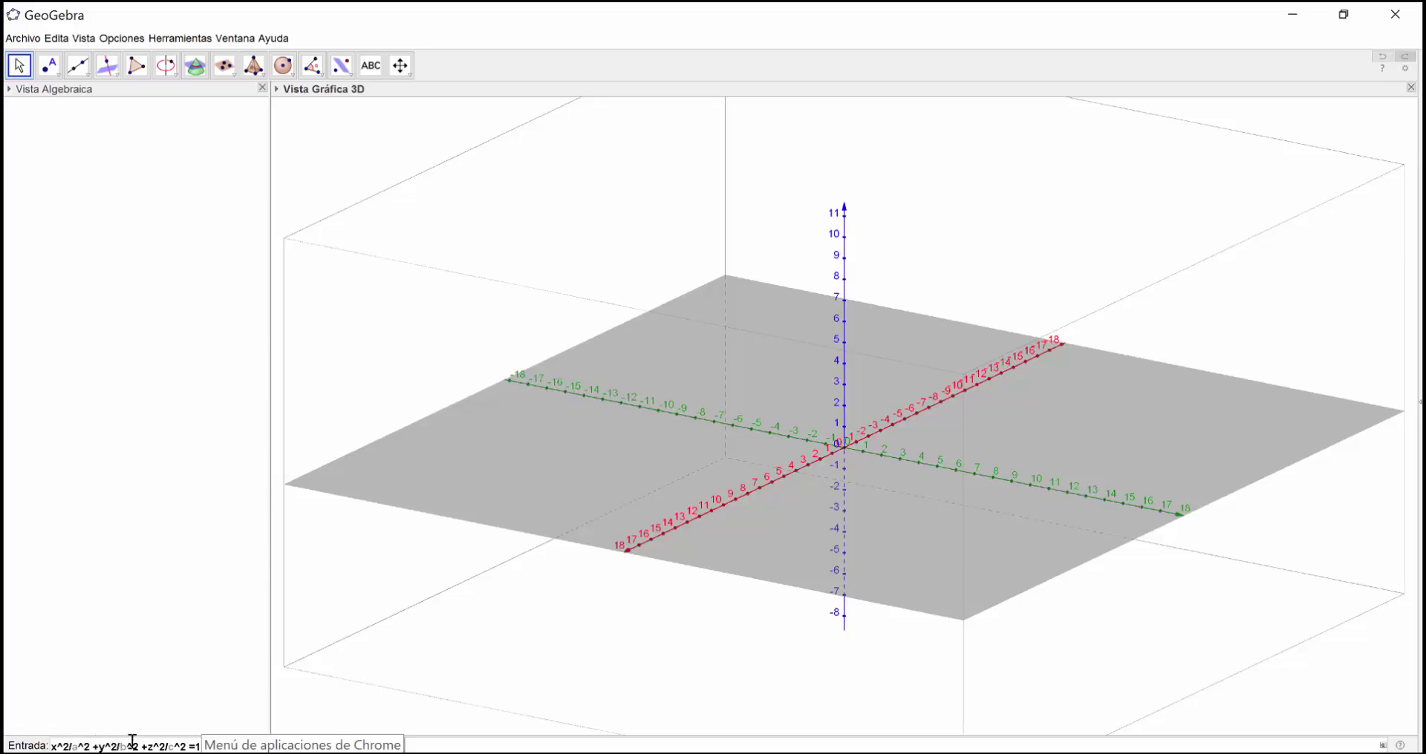
pyautogui.click(226, 741)
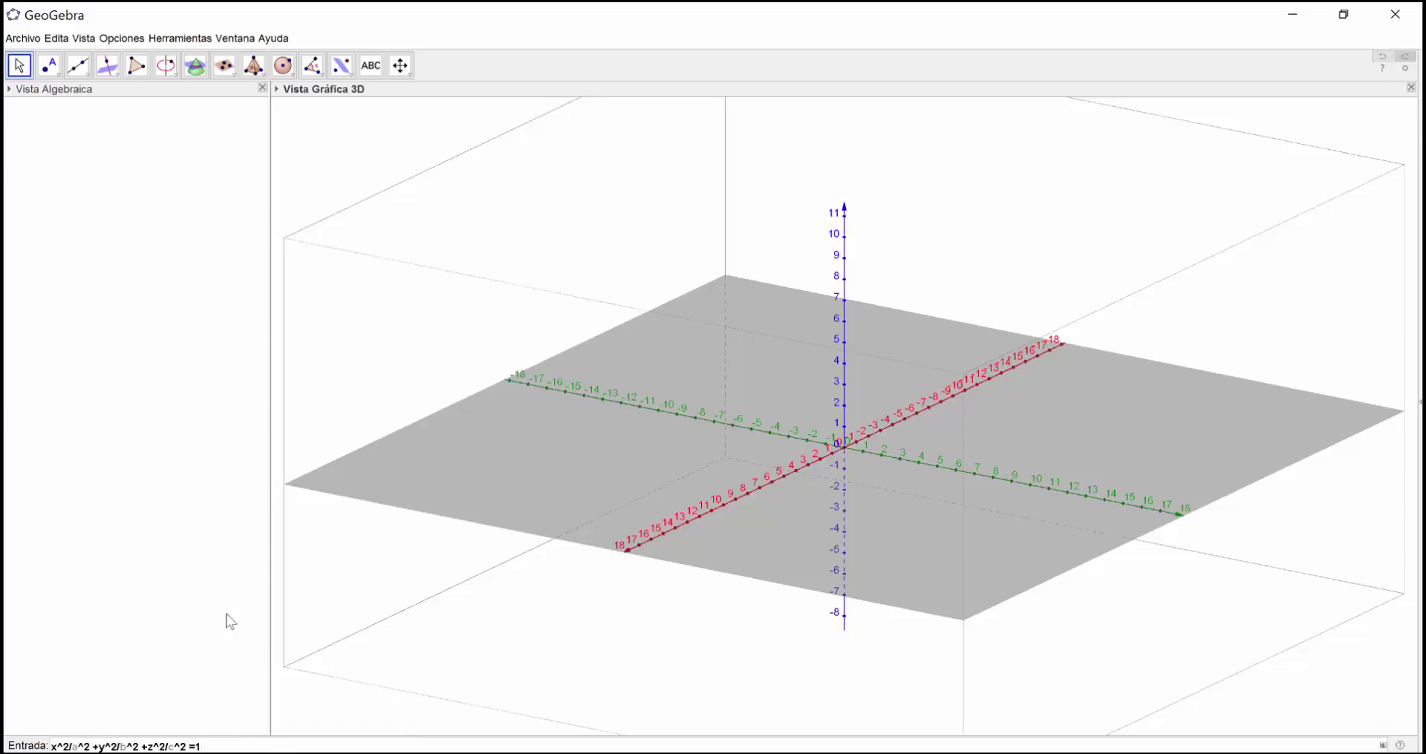
pyautogui.press('Return')
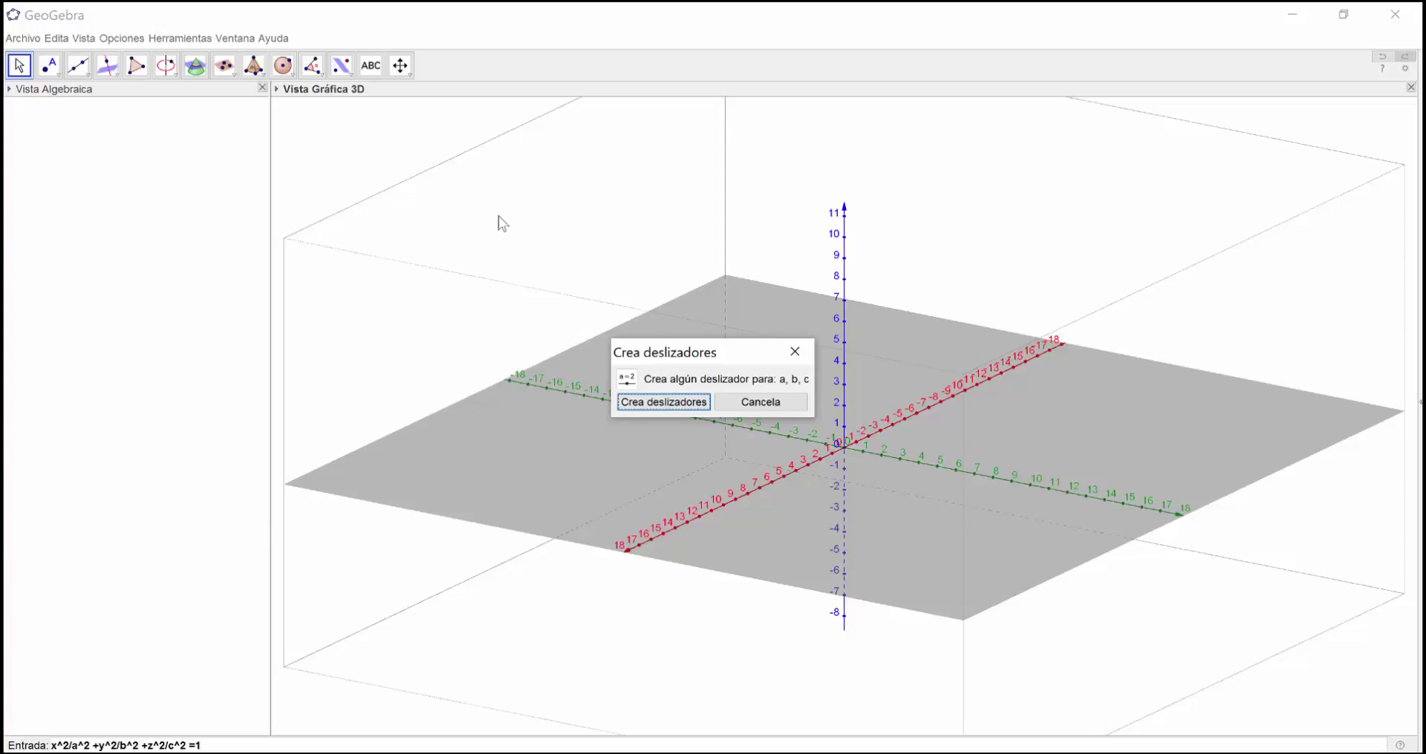
pyautogui.click(643, 406)
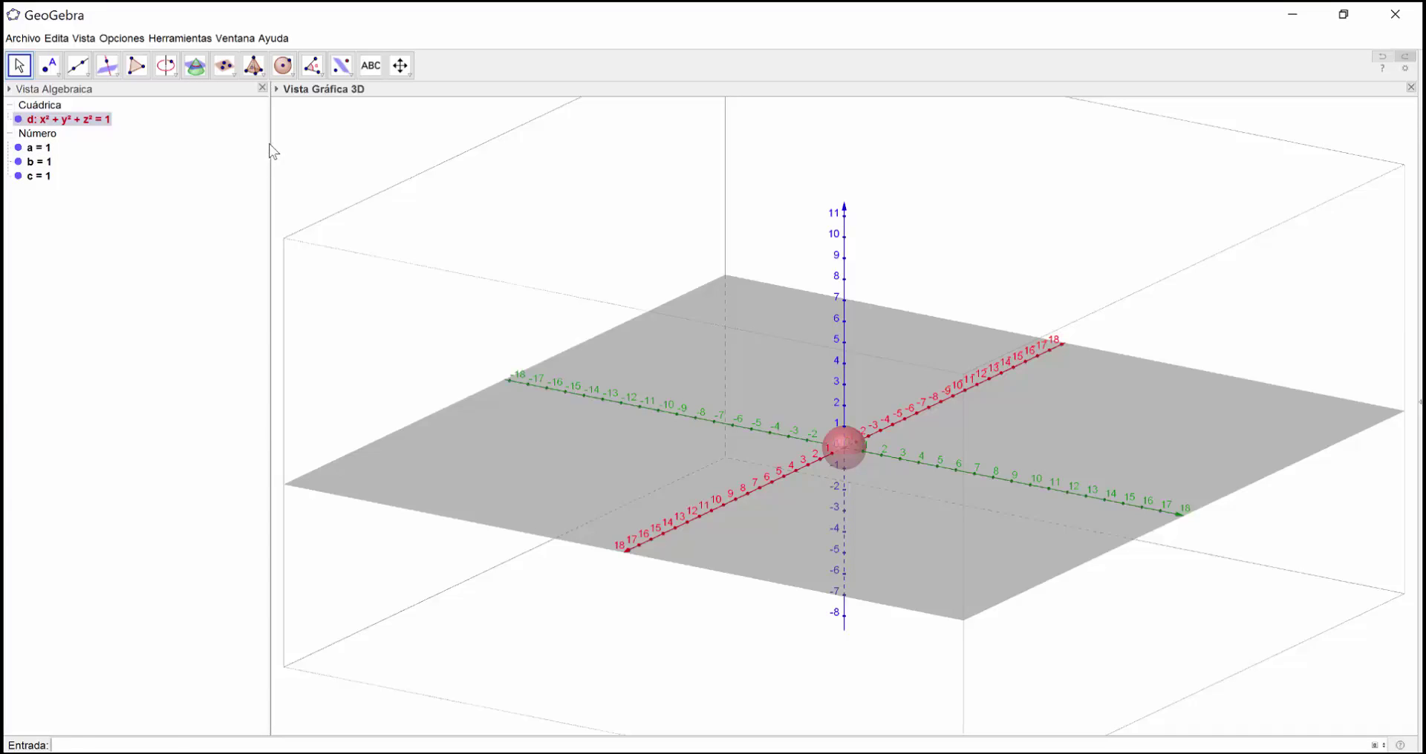
# - Narrow the algebra view to give the 3D view of the sphere more room
pyautogui.moveTo(265, 136); pyautogui.dragTo(191, 136)
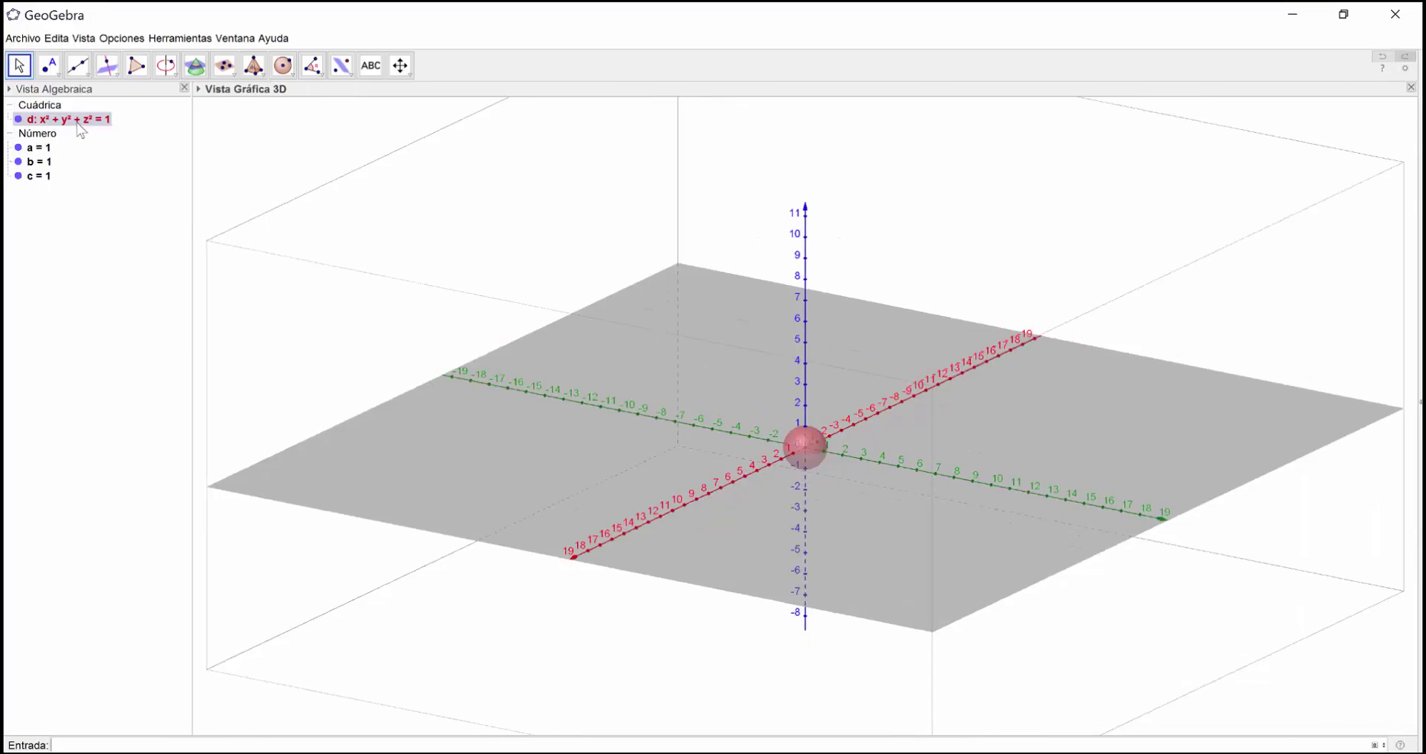
pyautogui.click(35, 148)
pyautogui.scroll(5, 816, 465)
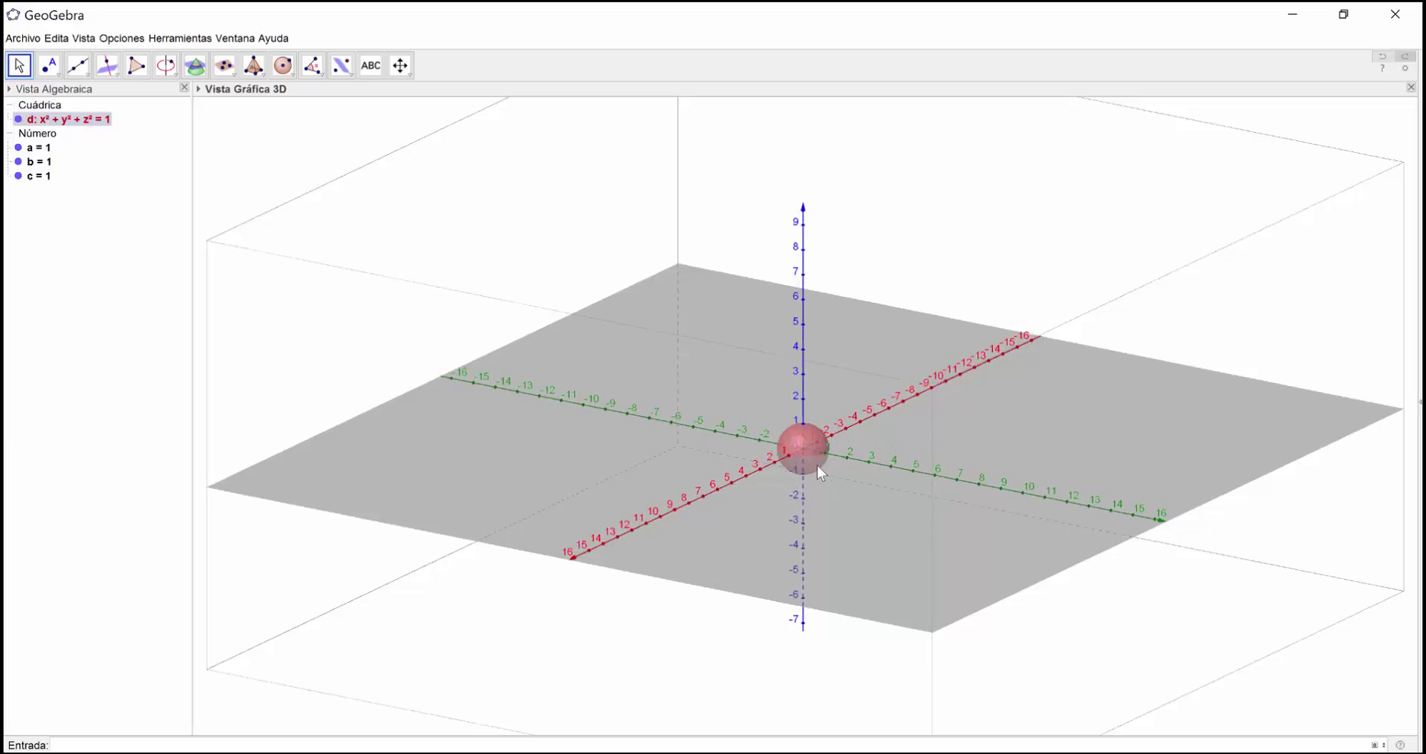
pyautogui.scroll(4, 817, 463)
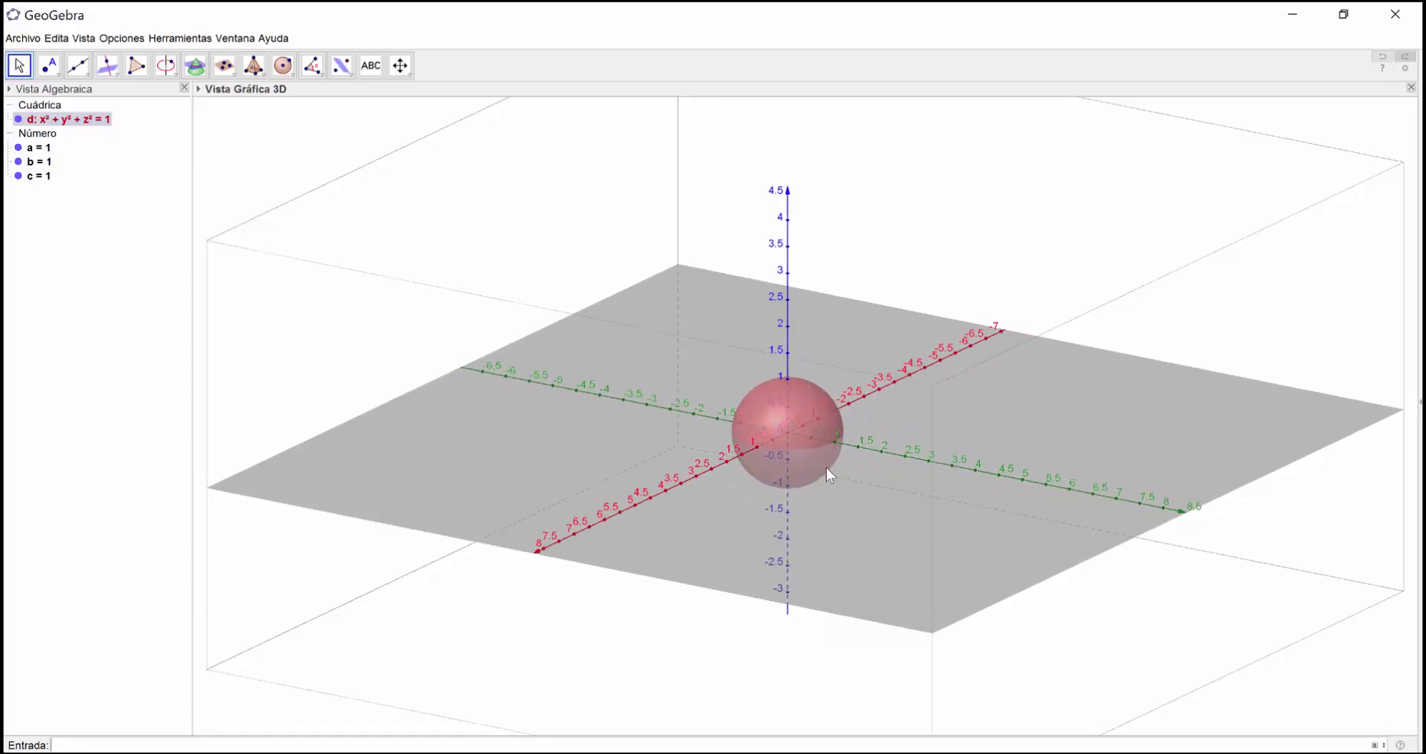
pyautogui.moveTo(844, 479); pyautogui.dragTo(842, 481, button='right')
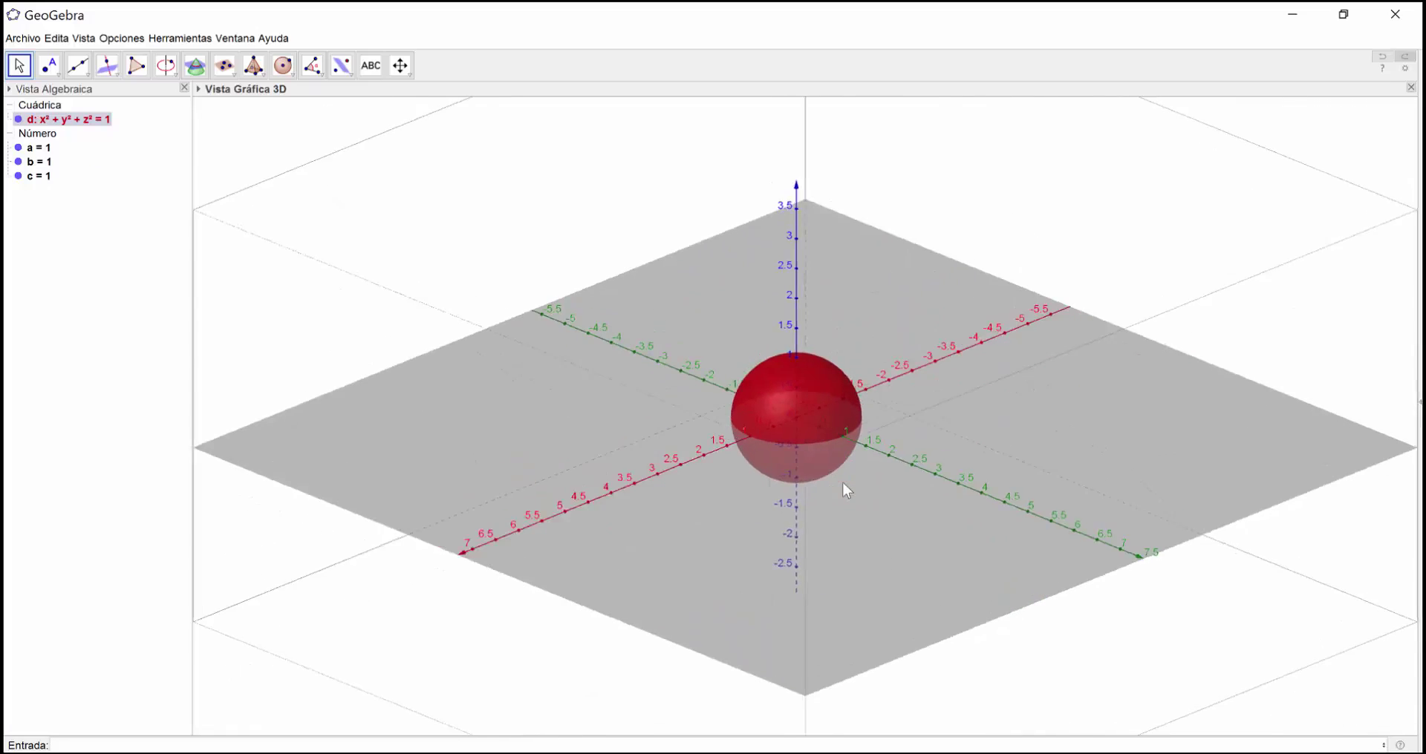
pyautogui.click(793, 417)
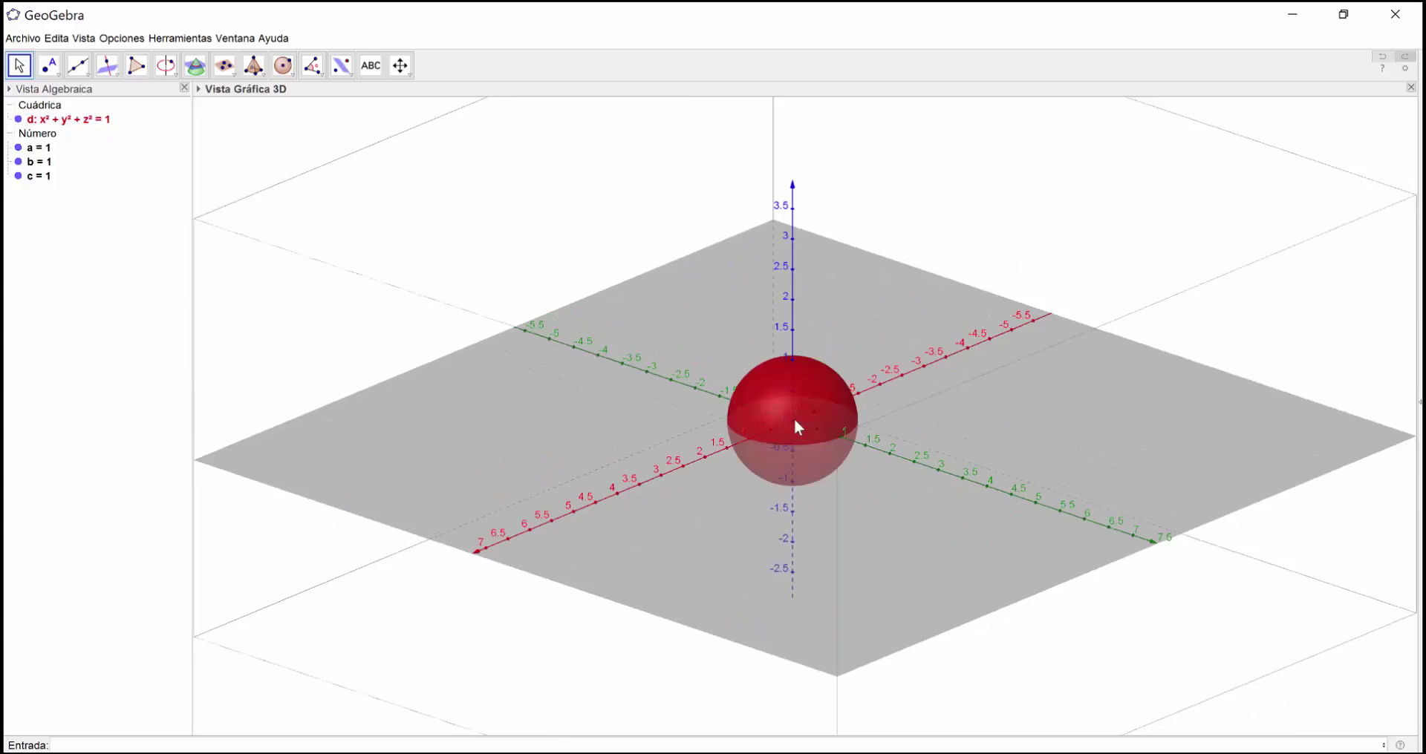
# - Set the parameter a to 2 in the algebra view
pyautogui.doubleClick(47, 151)
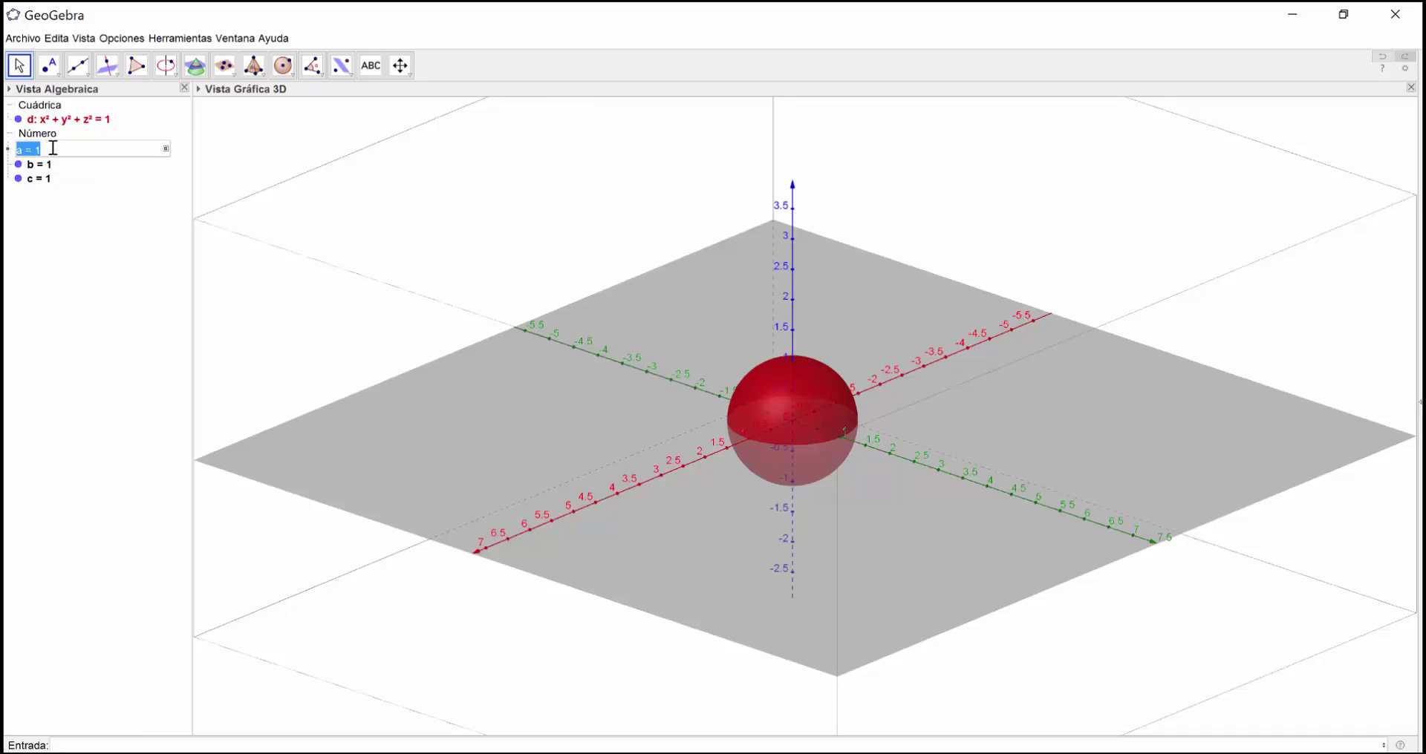
pyautogui.click(67, 147)
pyautogui.doubleClick(47, 164)
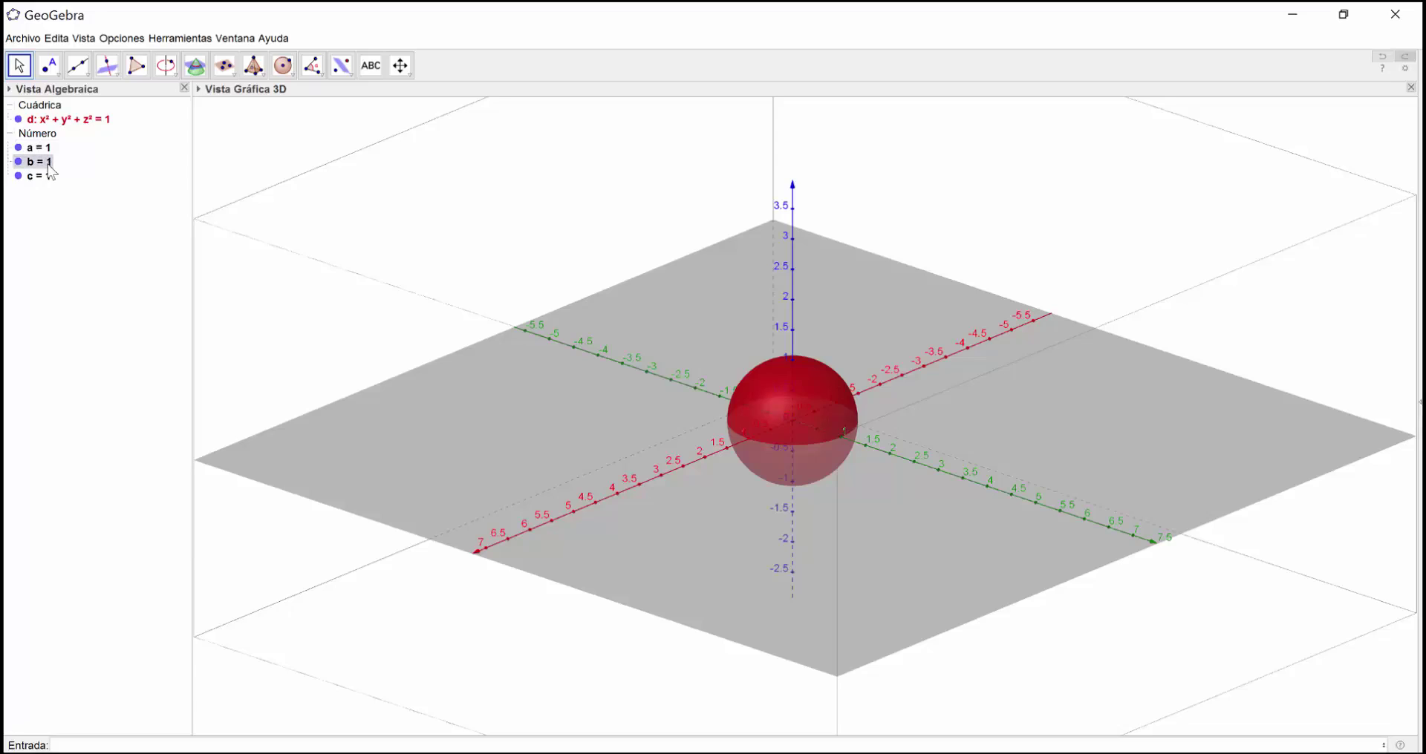
pyautogui.press('Escape')
pyautogui.click(61, 147)
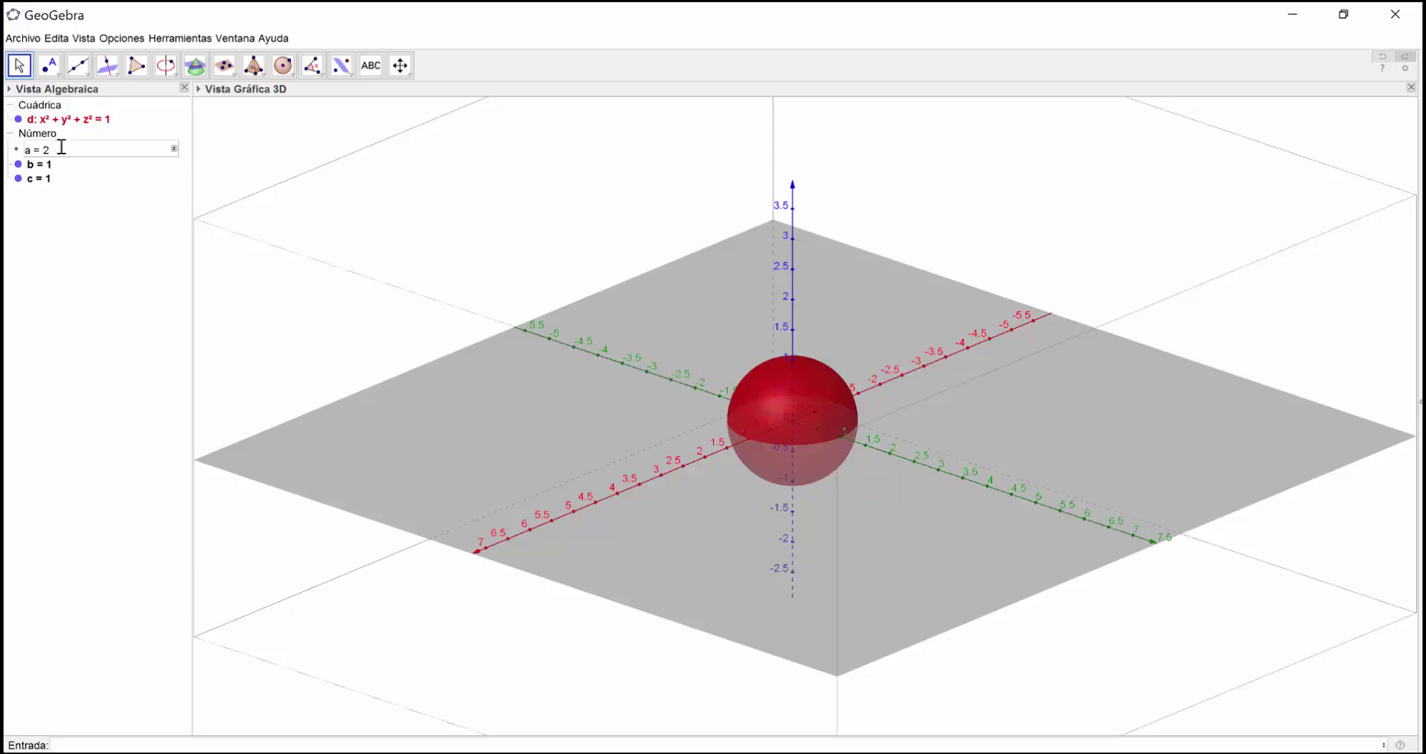
pyautogui.write('2')
pyautogui.press('Return')
# - Set the parameter b to 3 in the algebra view
pyautogui.click(60, 161)
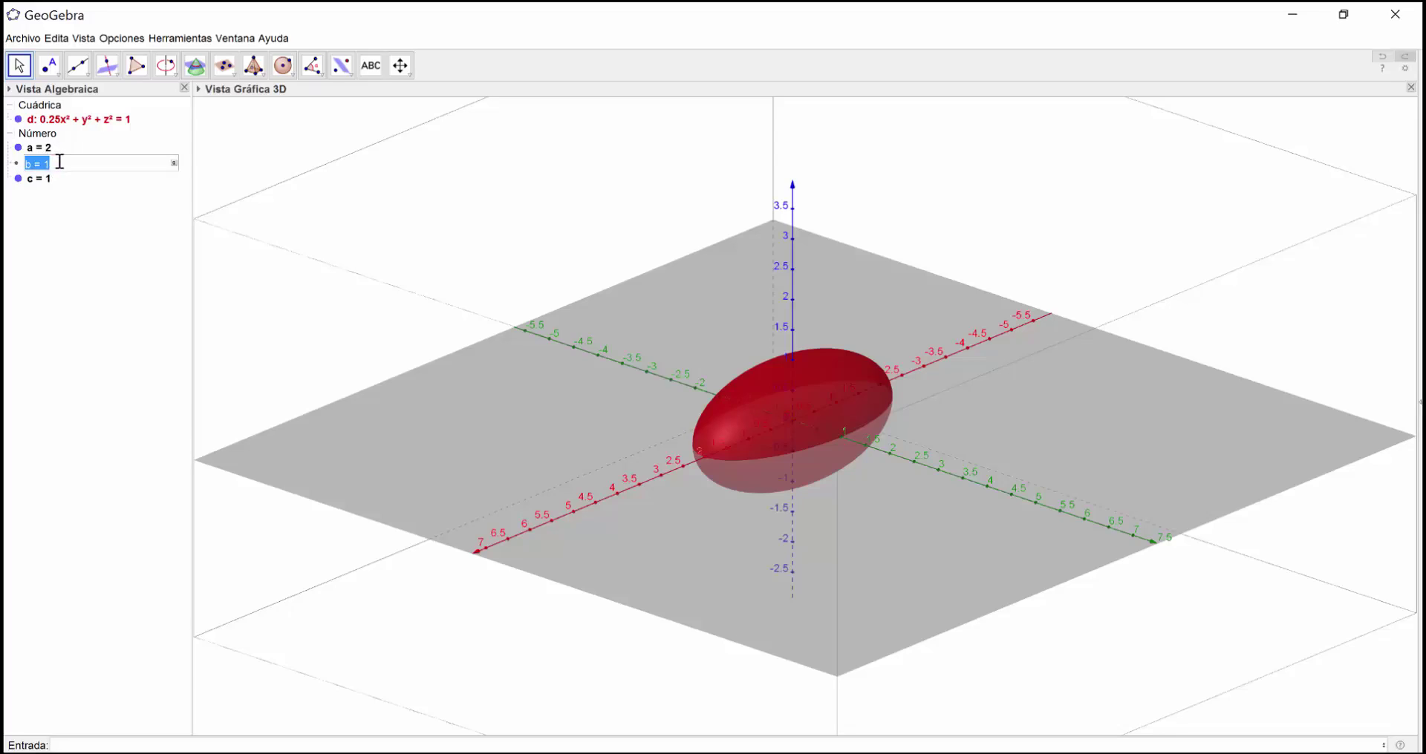
pyautogui.click(64, 161)
pyautogui.write('3')
pyautogui.press('Return')
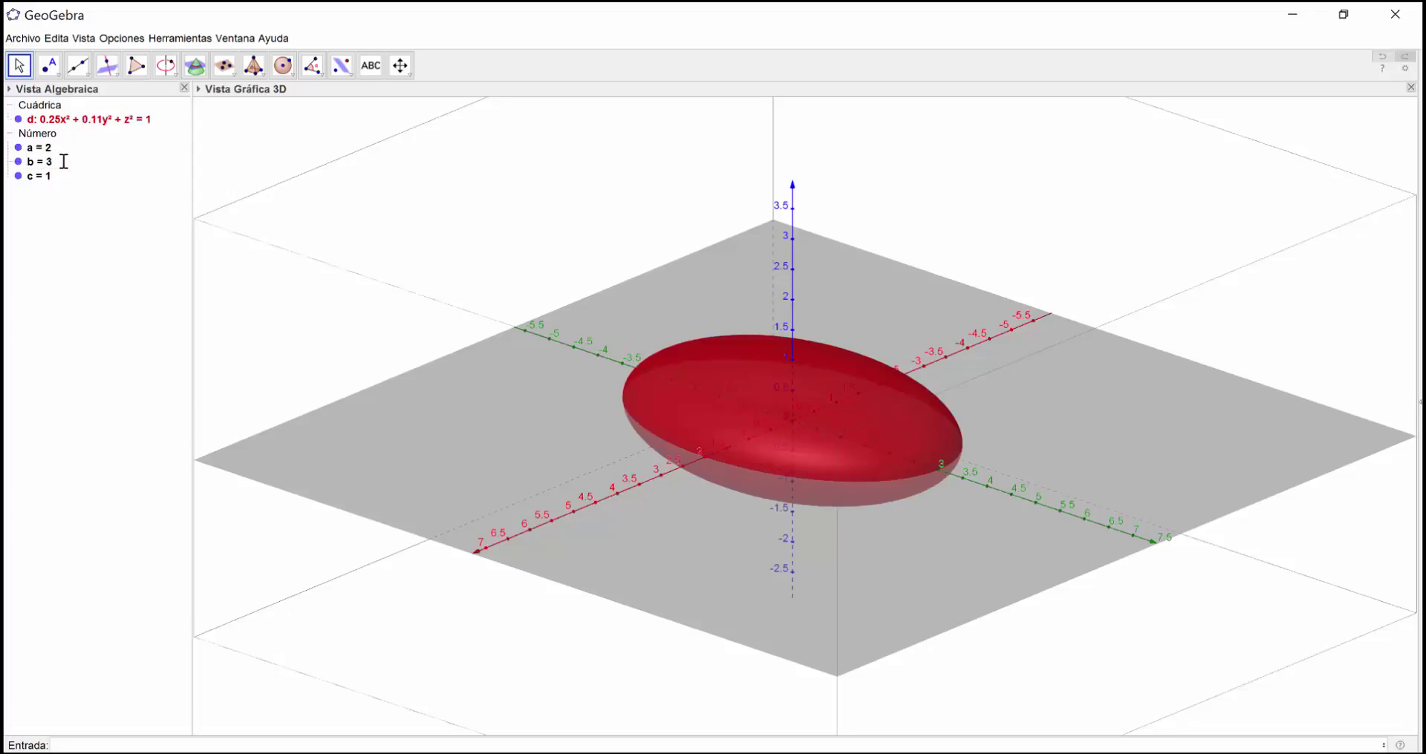
# - Examine the ellipsoid from several sides and compare it with the ellipsoid equation in the Word document
pyautogui.click(918, 408)
pyautogui.moveTo(918, 408); pyautogui.dragTo(1116, 214)
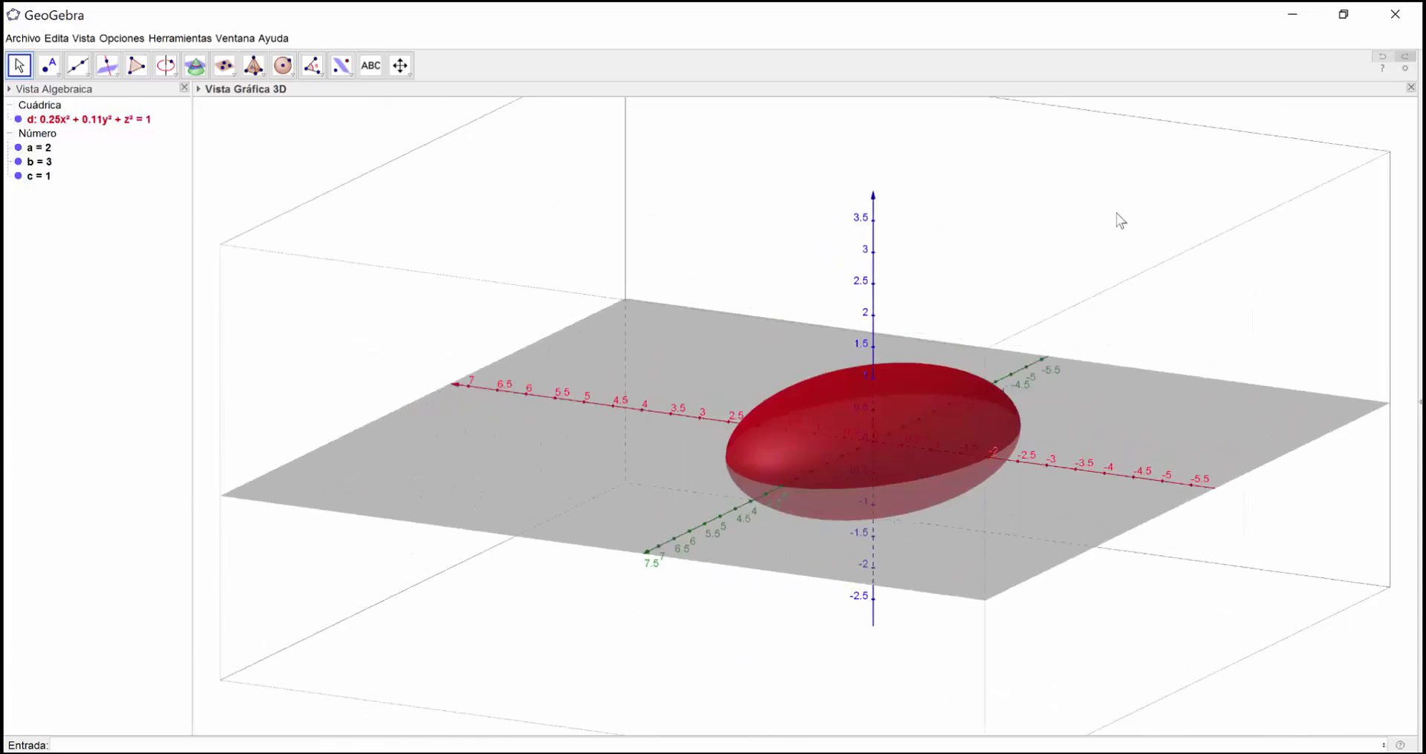
pyautogui.moveTo(951, 417); pyautogui.dragTo(1015, 550)
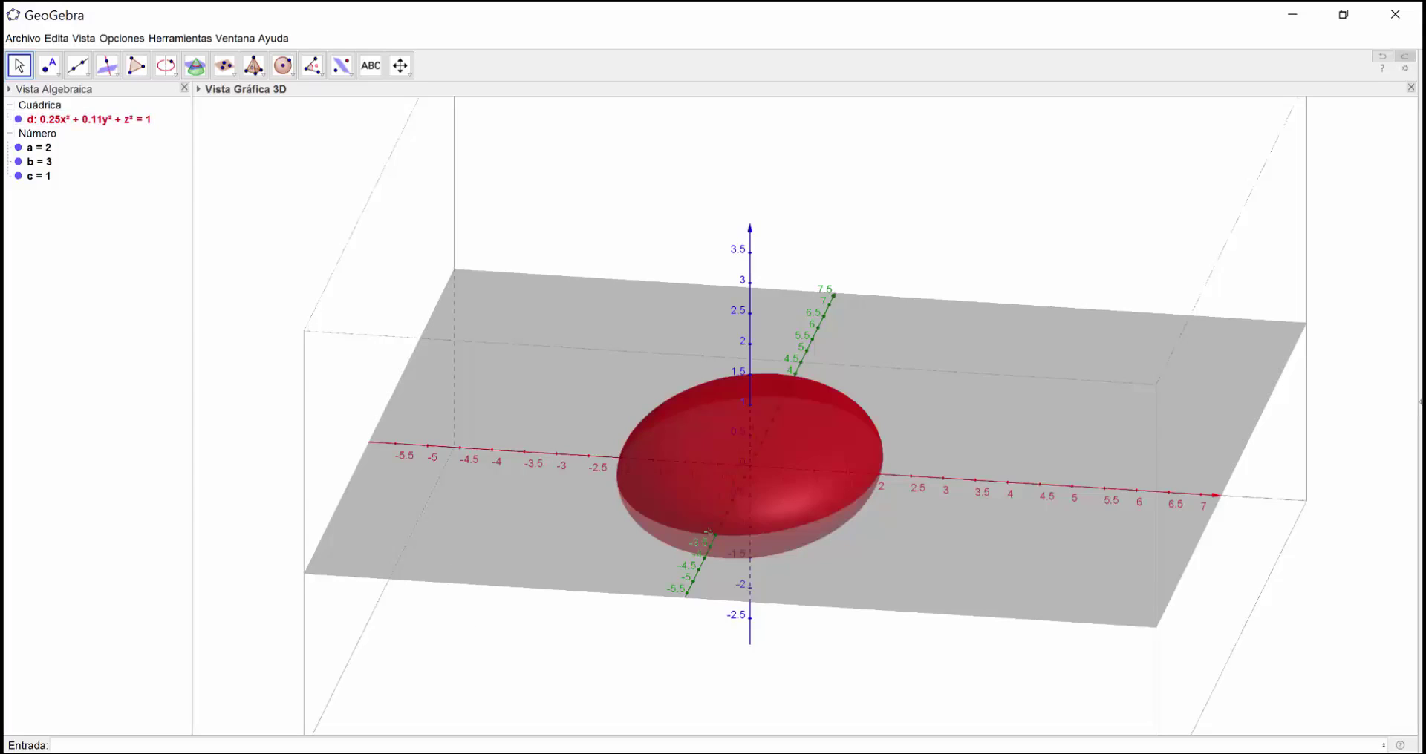
pyautogui.hotkey('alt', 'Tab')
pyautogui.click(747, 289)
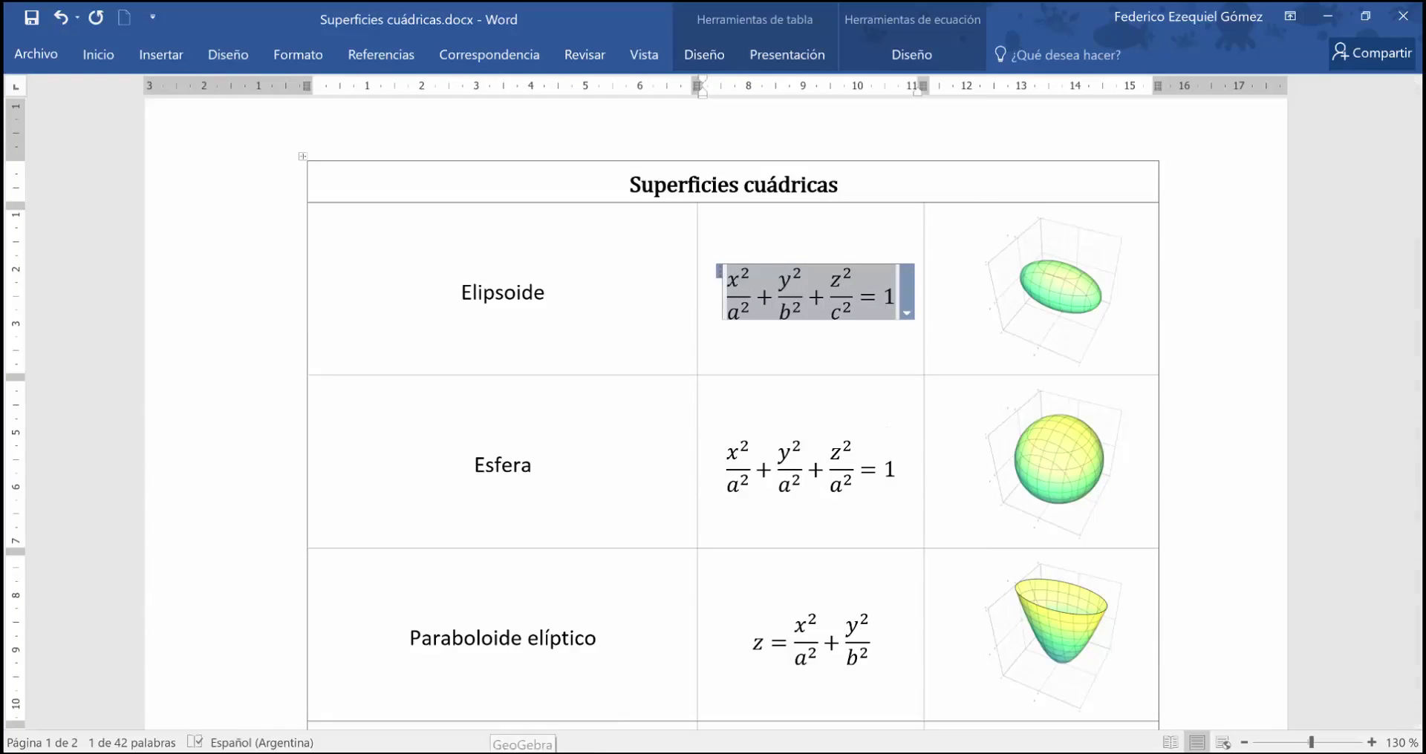
pyautogui.hotkey('alt', 'Tab')
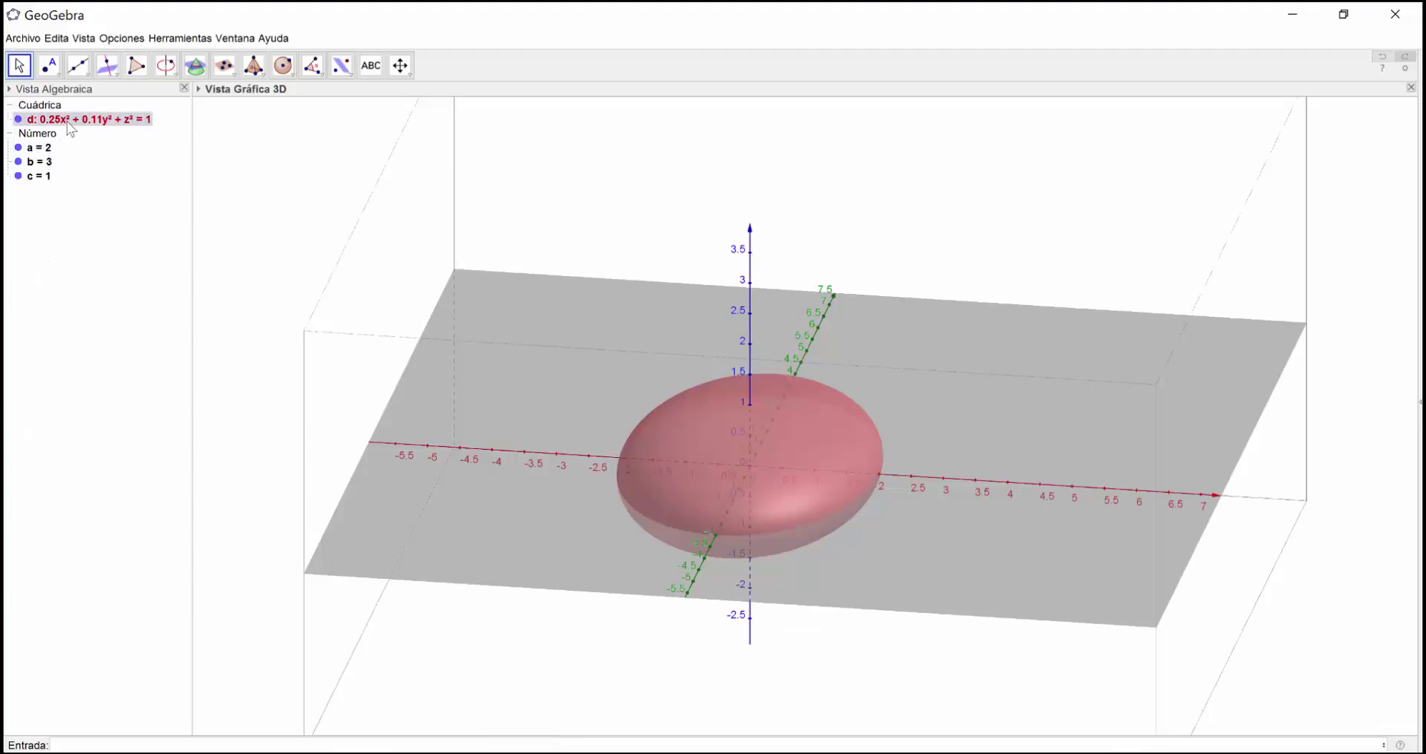
# - Redefine the ellipsoid's equation with (x-2)² in place of x² to shift its centre along the x axis
pyautogui.doubleClick(68, 121)
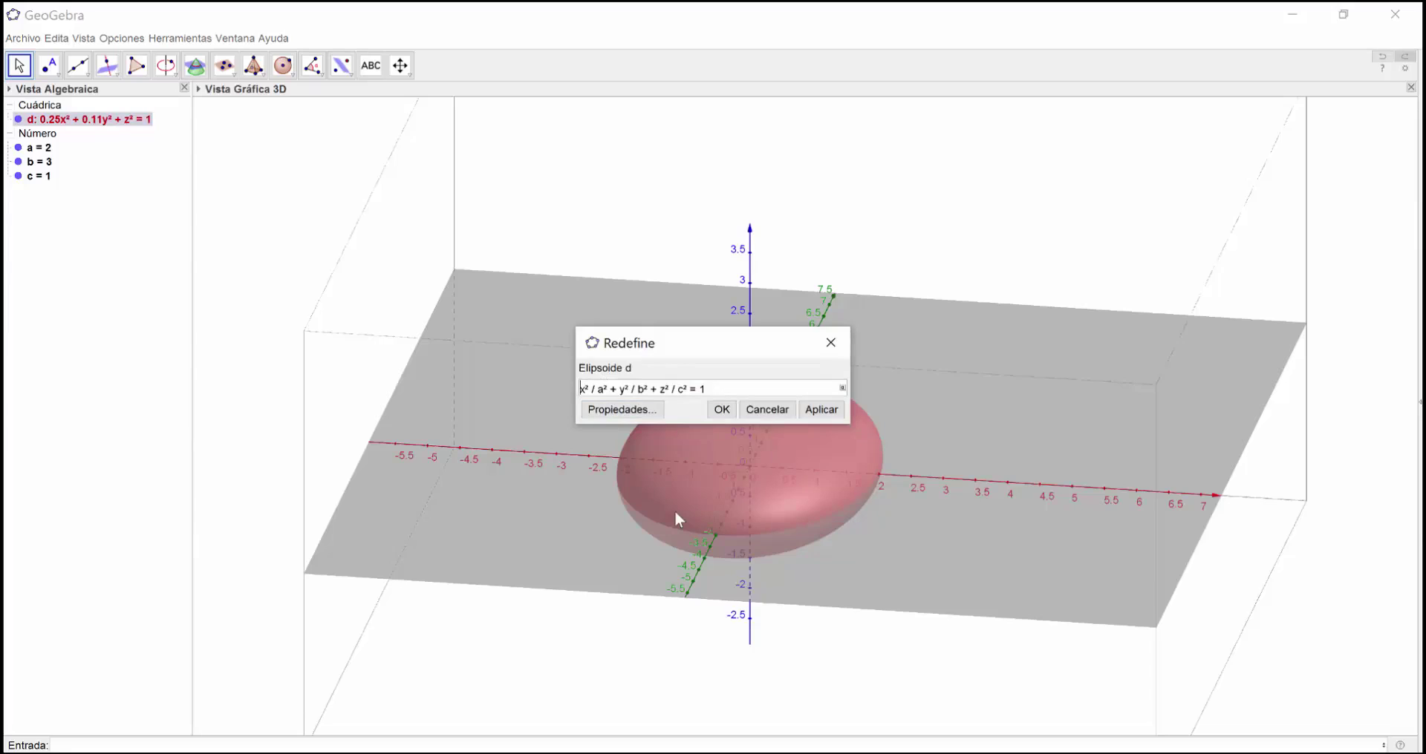
pyautogui.write('(')
pyautogui.press('Right')
pyautogui.write(')')
pyautogui.write('-2')
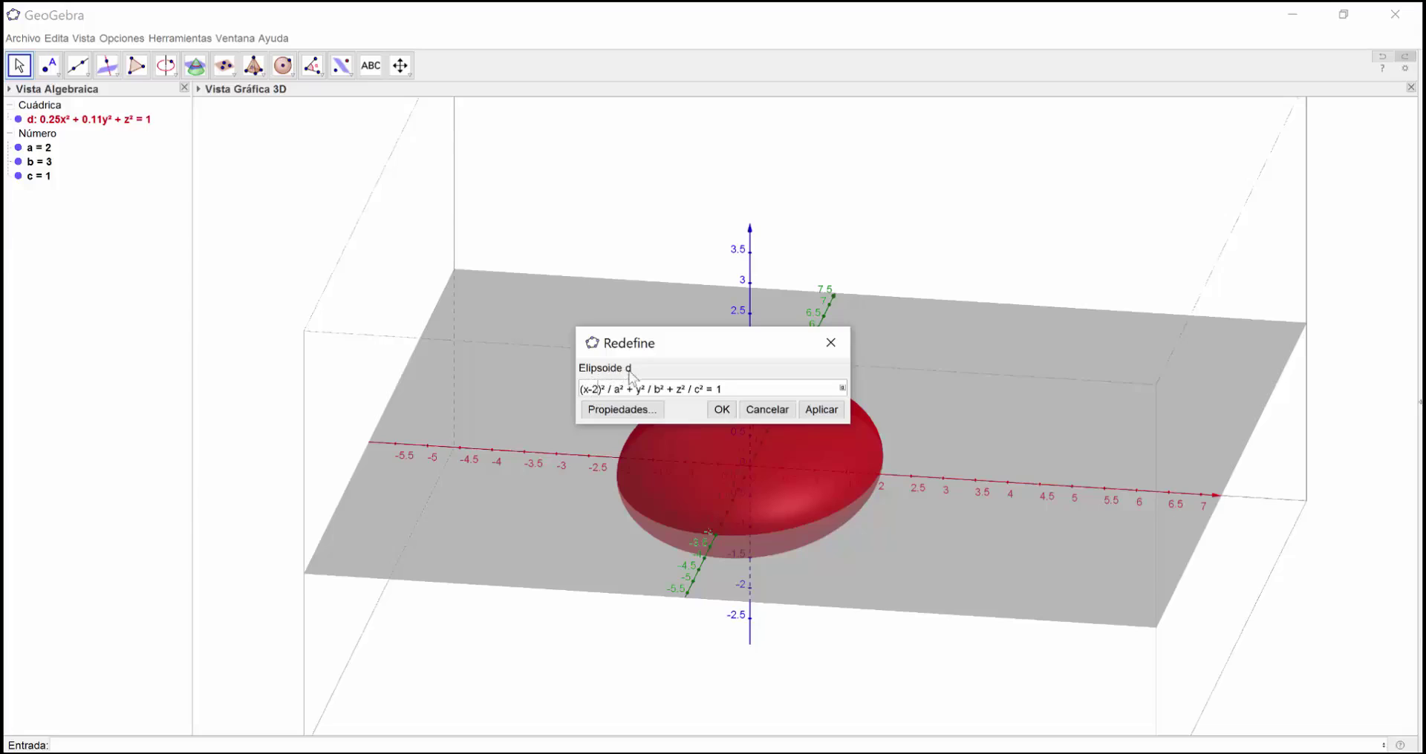
pyautogui.click(835, 414)
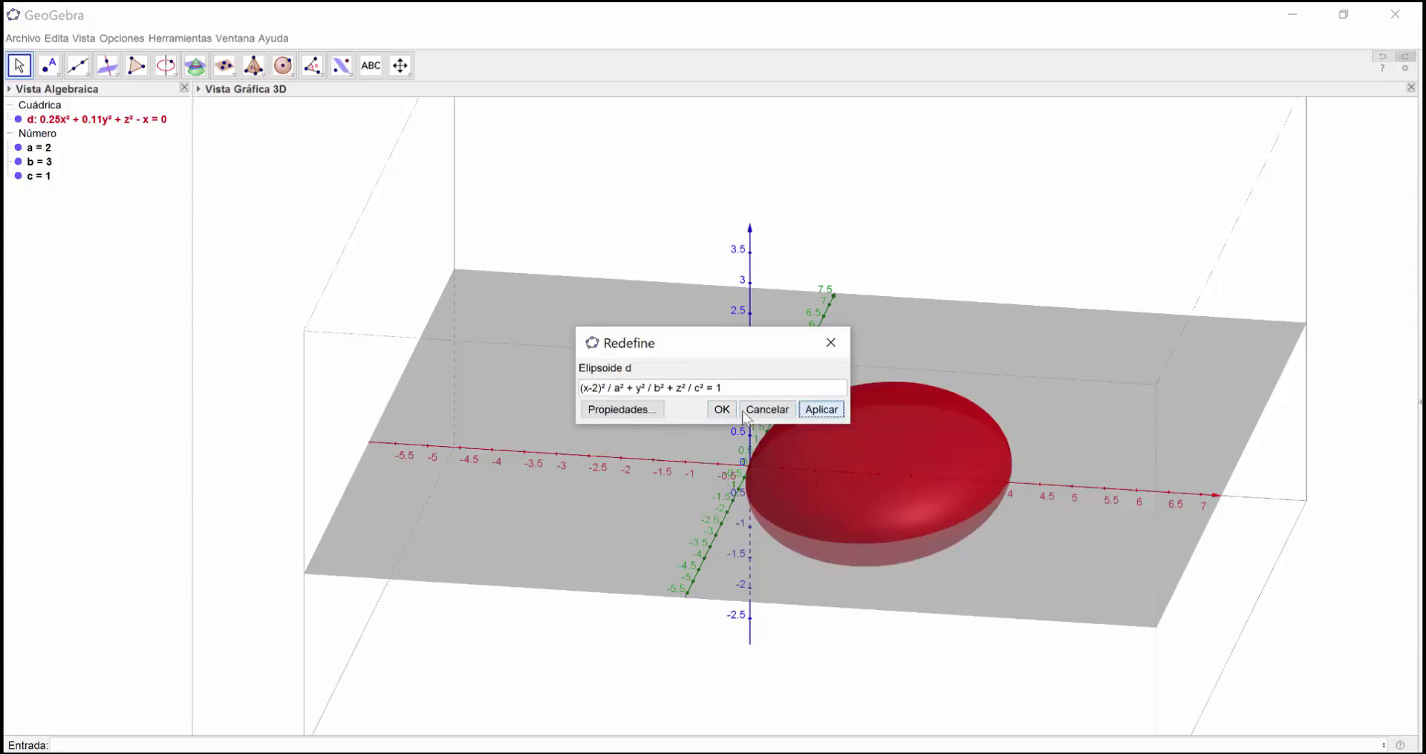
pyautogui.click(721, 410)
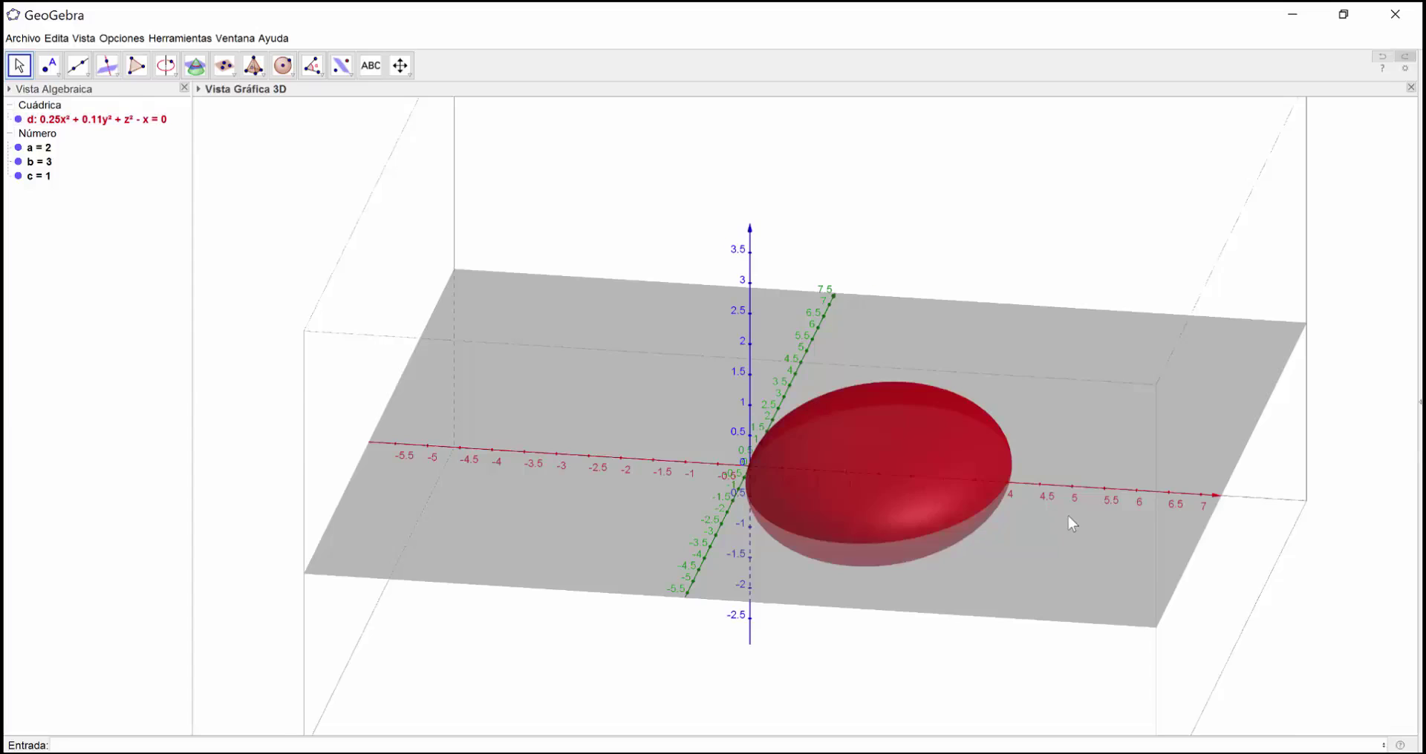
# - Redefine the ellipsoid's equation with (y+1)² in place of y² to shift its centre along the y axis
pyautogui.moveTo(1067, 515); pyautogui.dragTo(1022, 523)
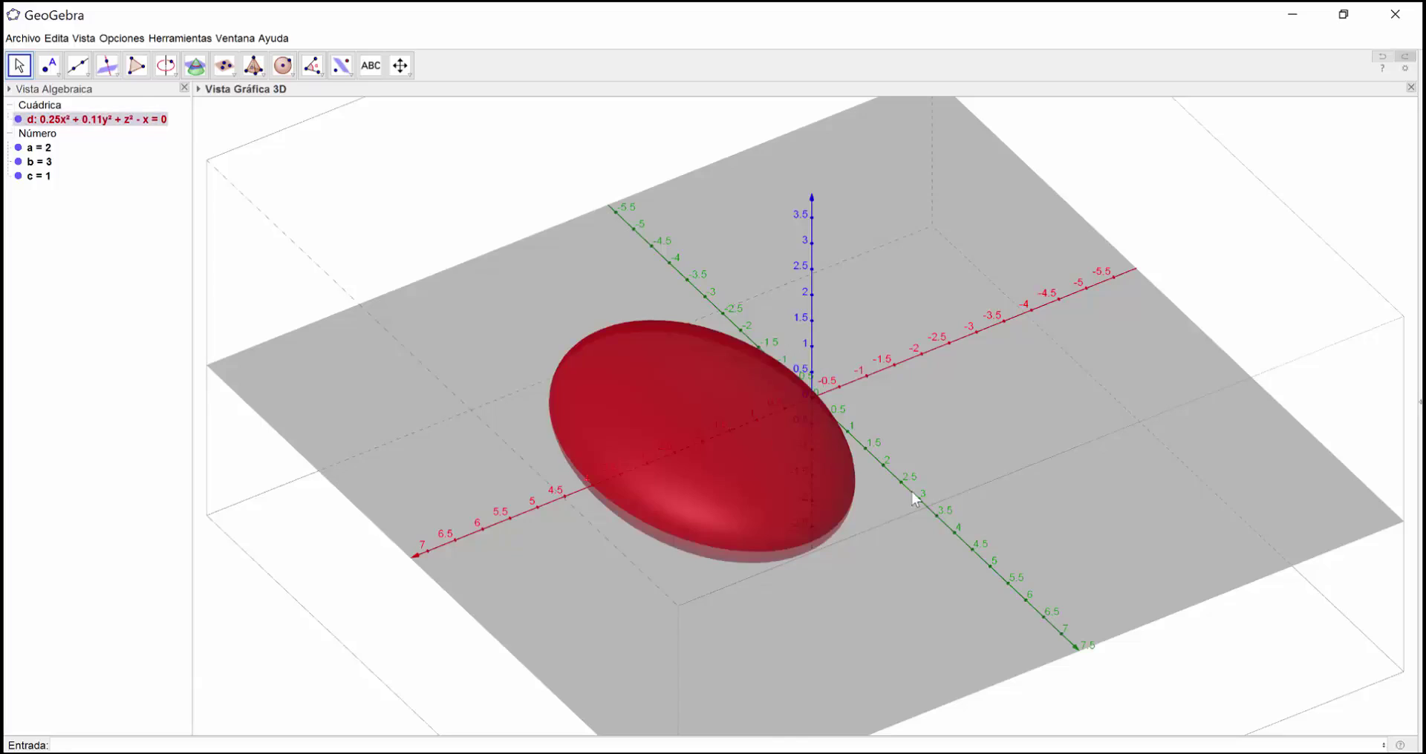
pyautogui.hotkey('ctrl', 'm')
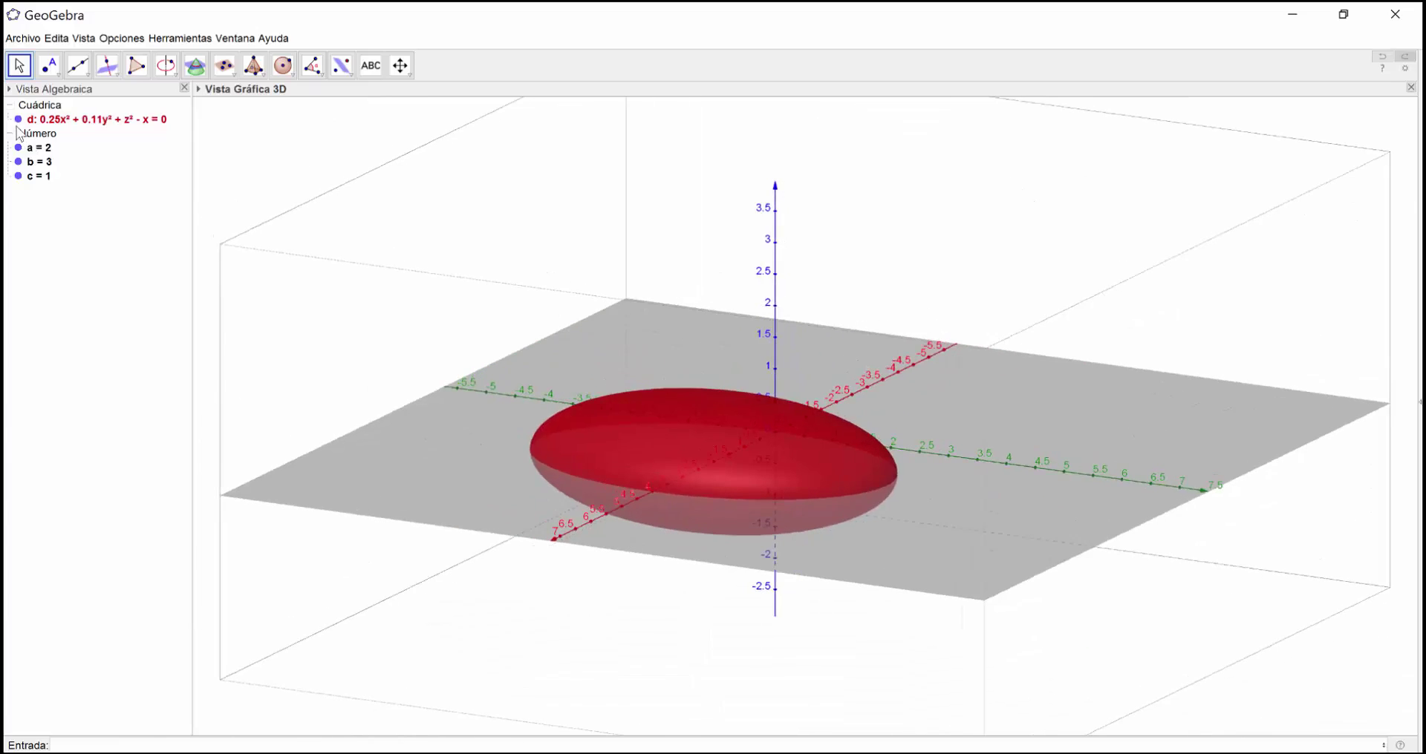
pyautogui.doubleClick(46, 119)
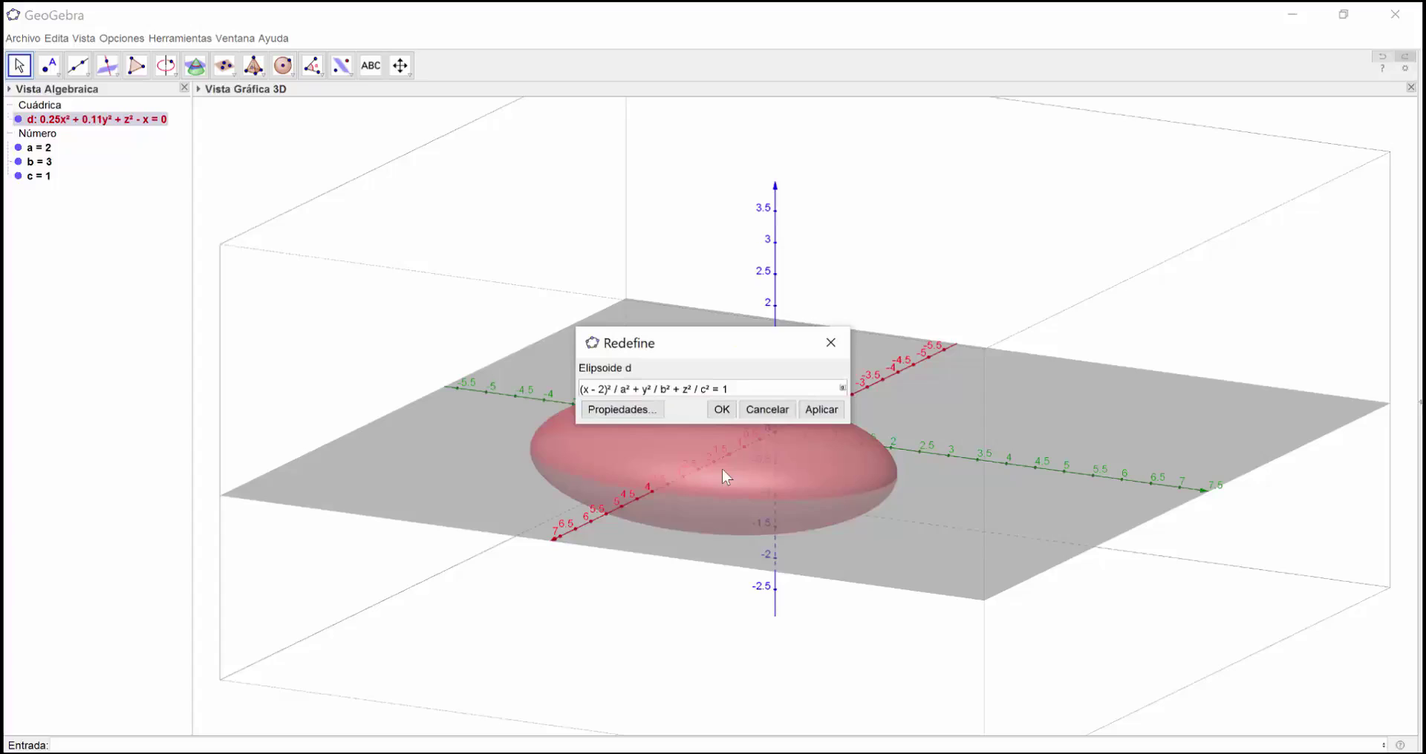
pyautogui.write('(')
pyautogui.press('Right')
pyautogui.write(')')
pyautogui.write('+1')
pyautogui.click(819, 413)
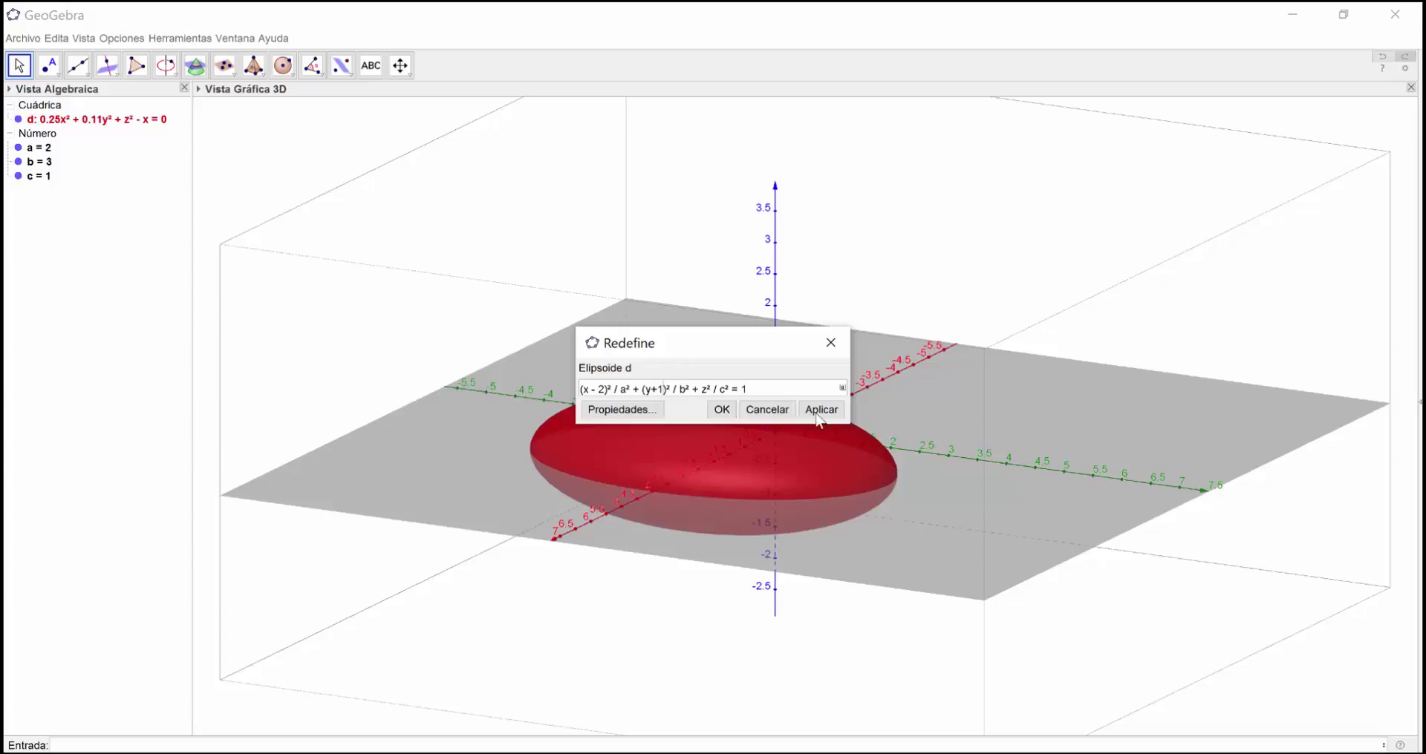
pyautogui.click(819, 413)
pyautogui.click(723, 410)
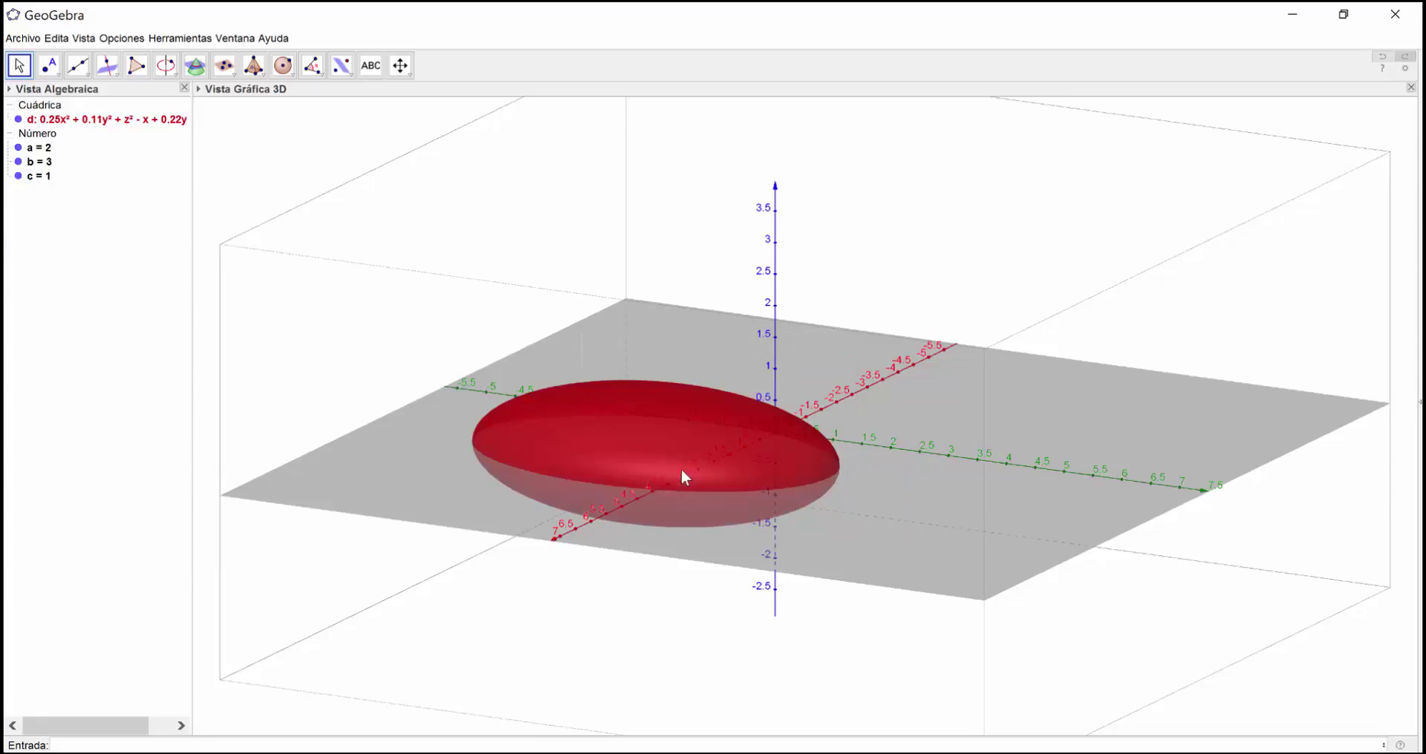
# - Redefine the ellipsoid's equation with (z-2)² in place of z² to raise its centre along the z axis
pyautogui.moveTo(965, 513); pyautogui.dragTo(968, 516)
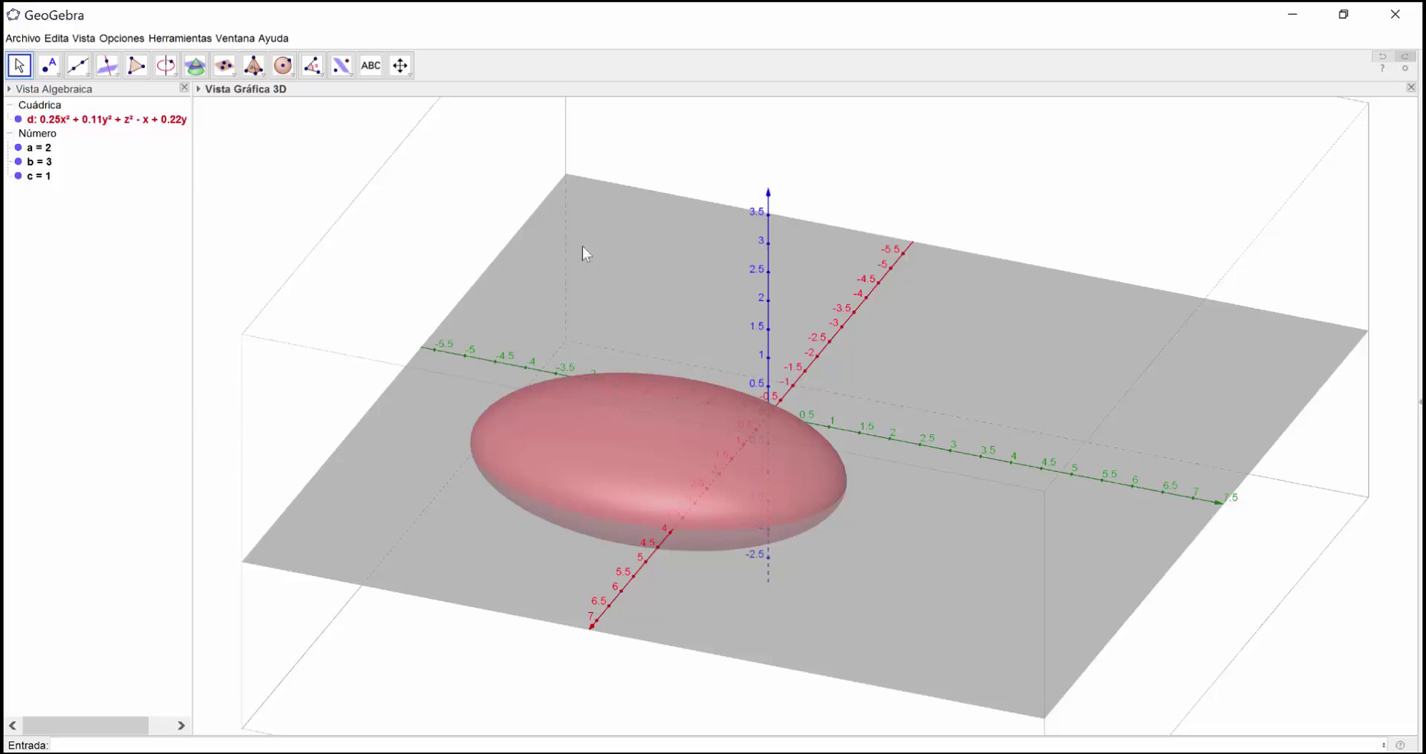
pyautogui.doubleClick(119, 120)
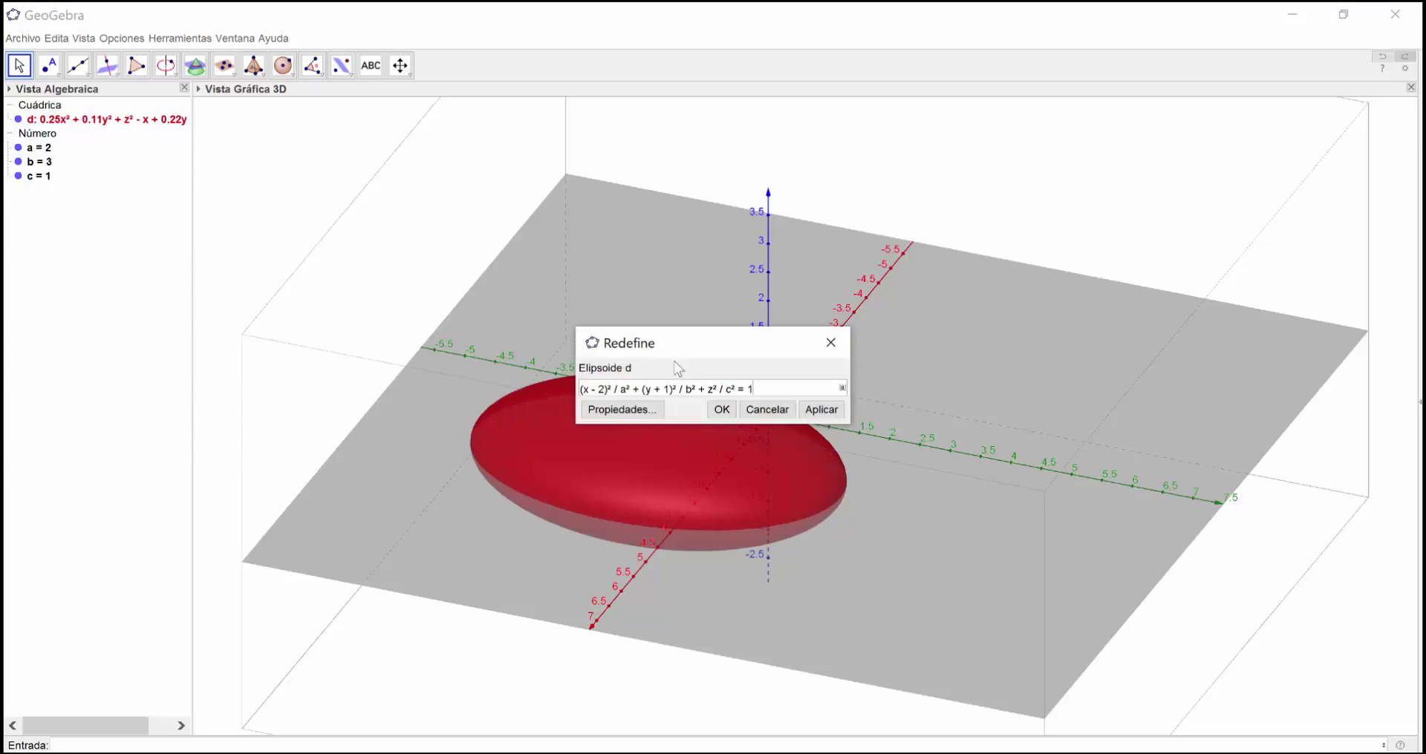
pyautogui.press('BackSpace')
pyautogui.write('(')
pyautogui.press('Right')
pyautogui.write(')')
pyautogui.press('Left')
pyautogui.write('-2')
pyautogui.click(825, 411)
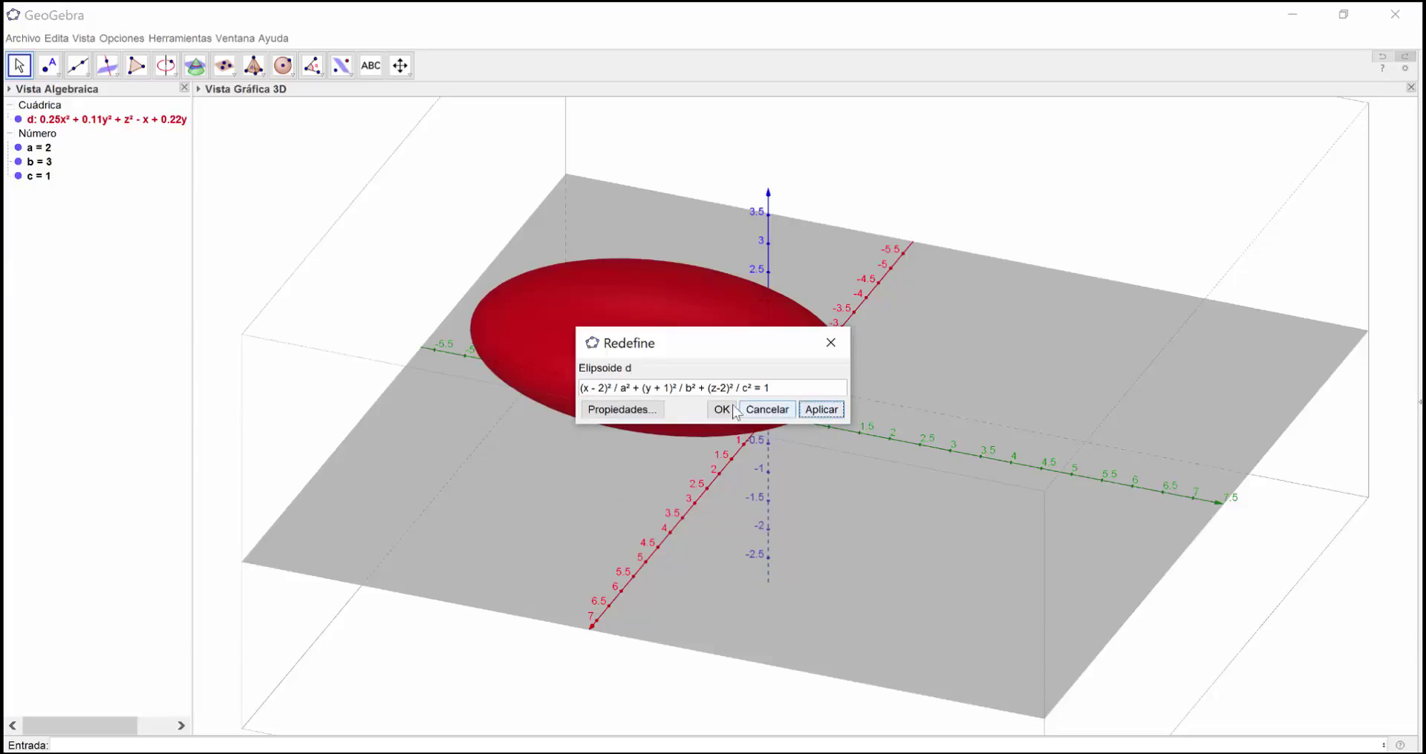
pyautogui.press('Escape')
pyautogui.moveTo(1005, 456); pyautogui.dragTo(774, 510)
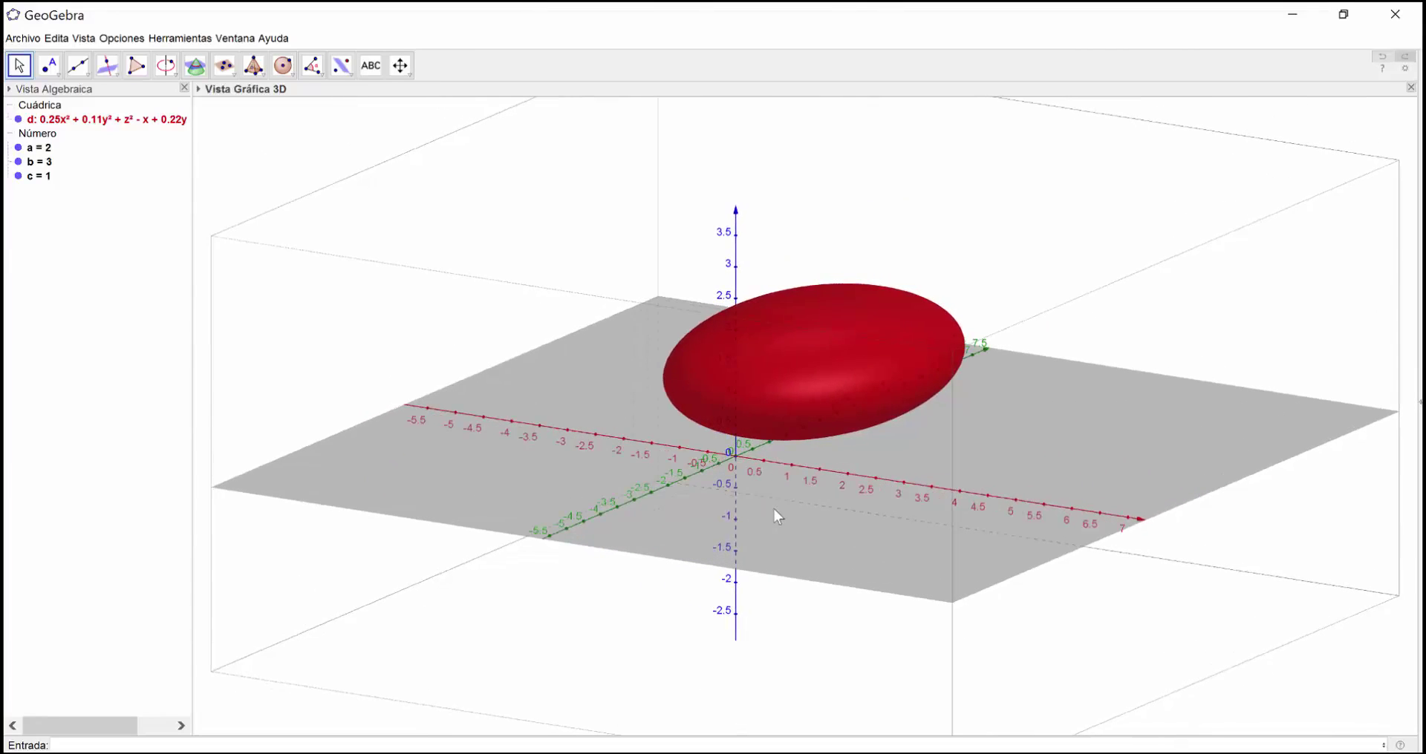
# - Switch to the Word document and examine the sphere (Esfera) equation in the quadric surfaces table
pyautogui.click(492, 750)
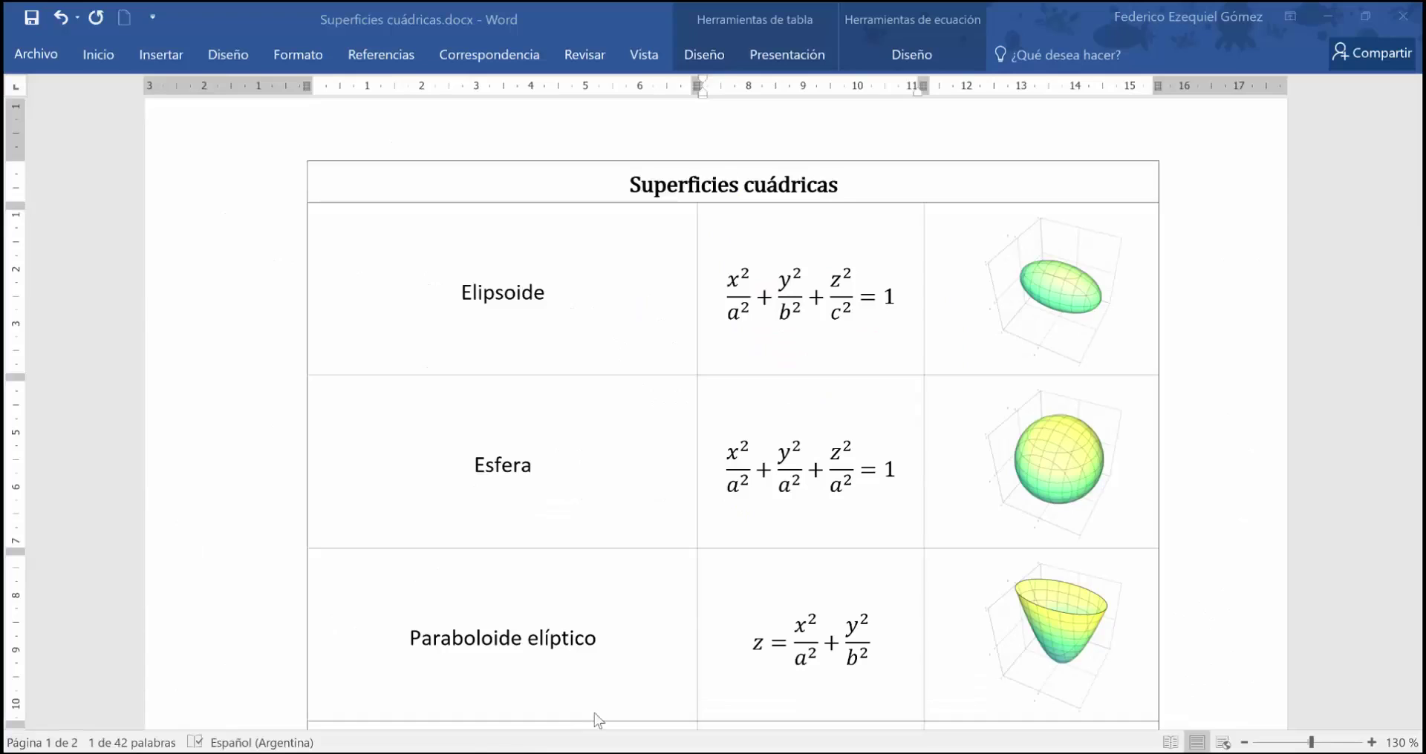
pyautogui.click(760, 472)
pyautogui.scroll(-2, 762, 461)
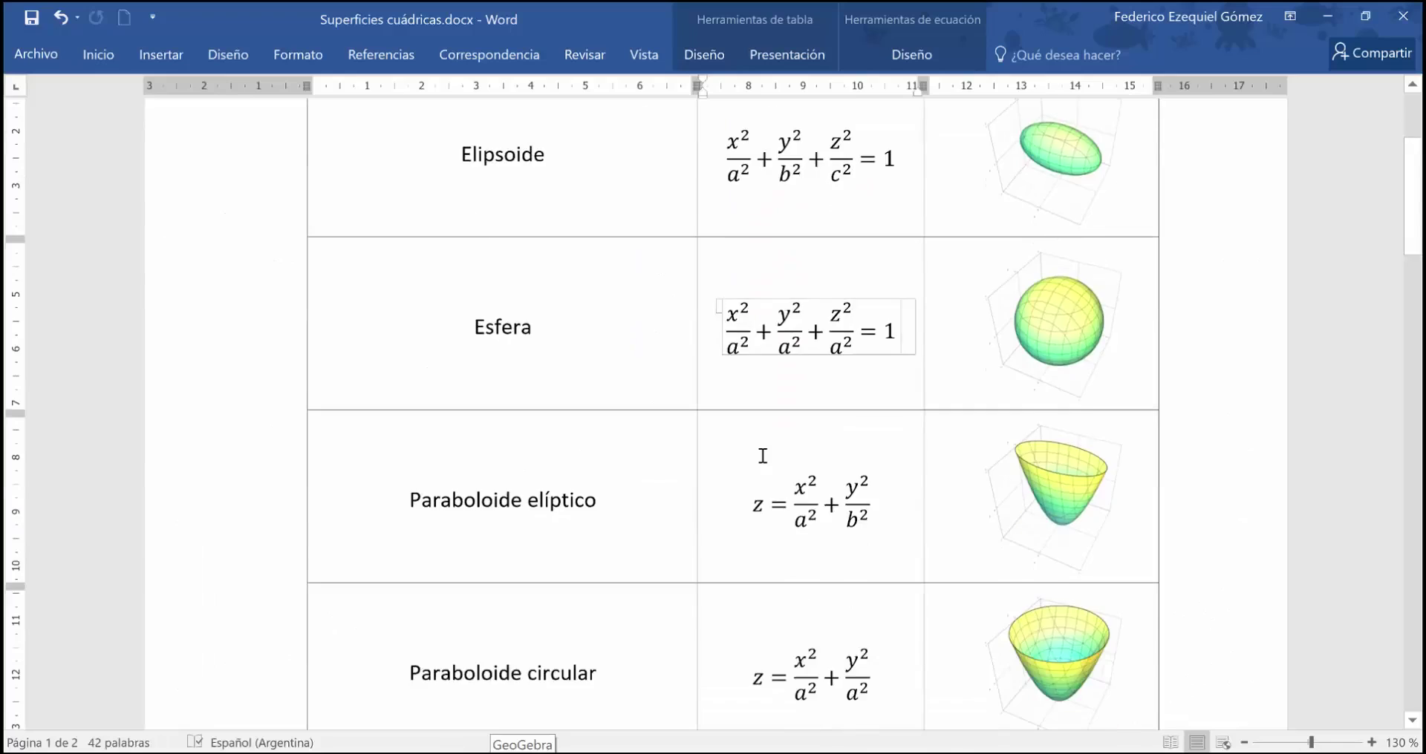
pyautogui.scroll(1, 763, 456)
pyautogui.scroll(2, 763, 456)
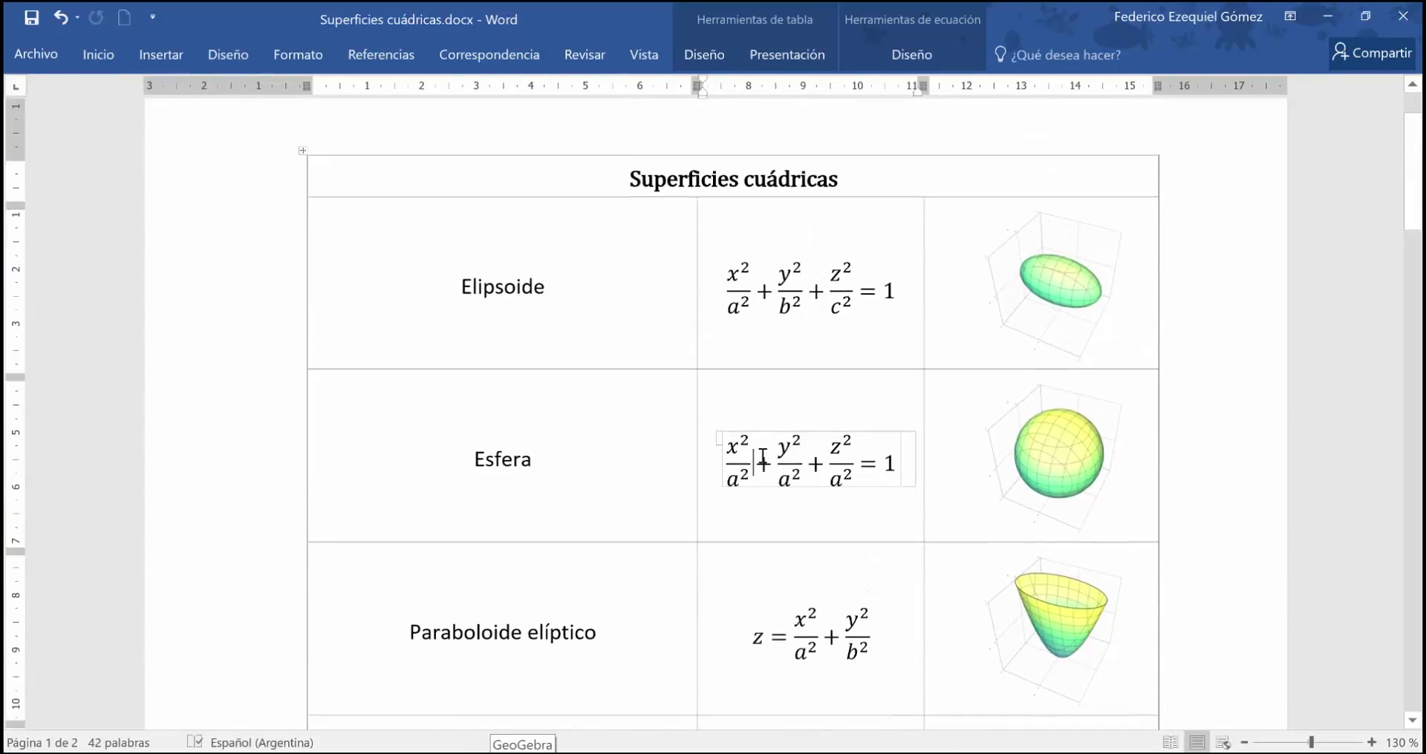
pyautogui.tripleClick(721, 468)
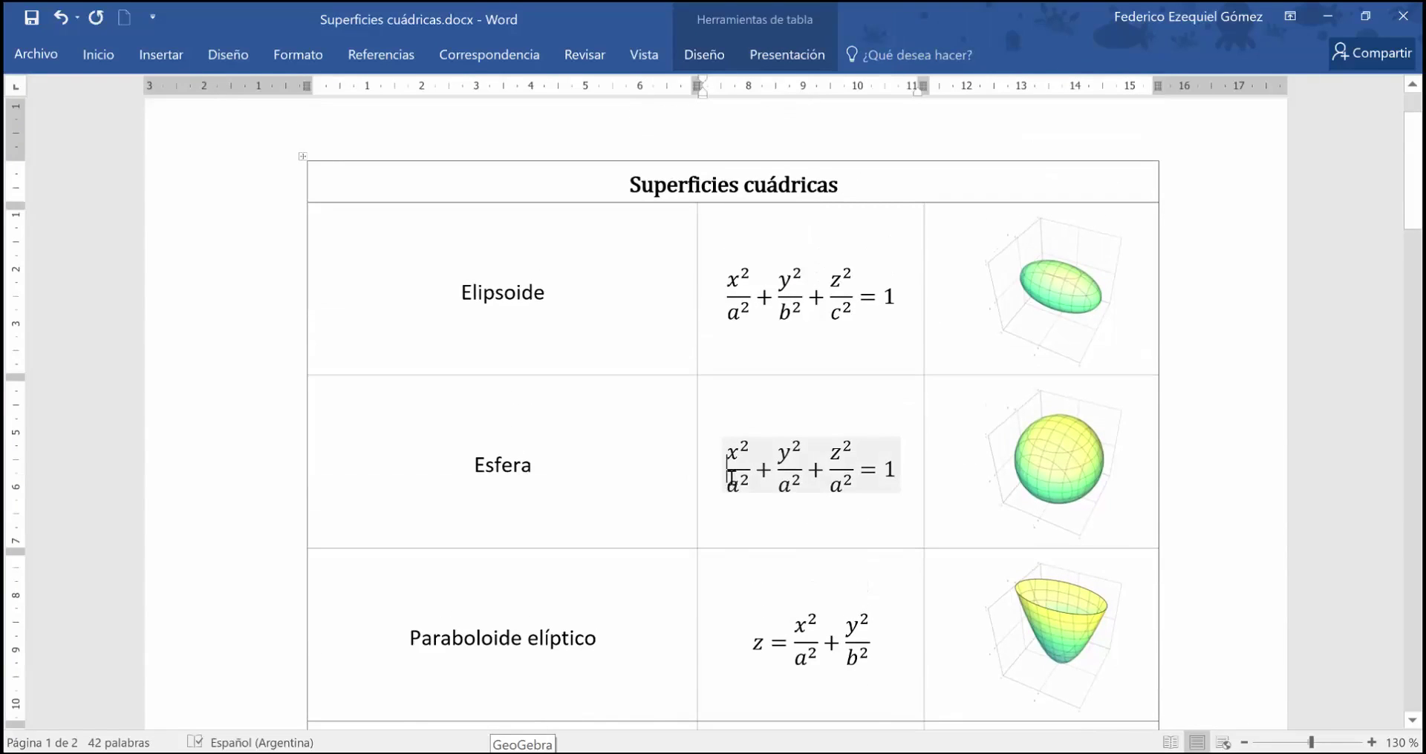
pyautogui.click(777, 597)
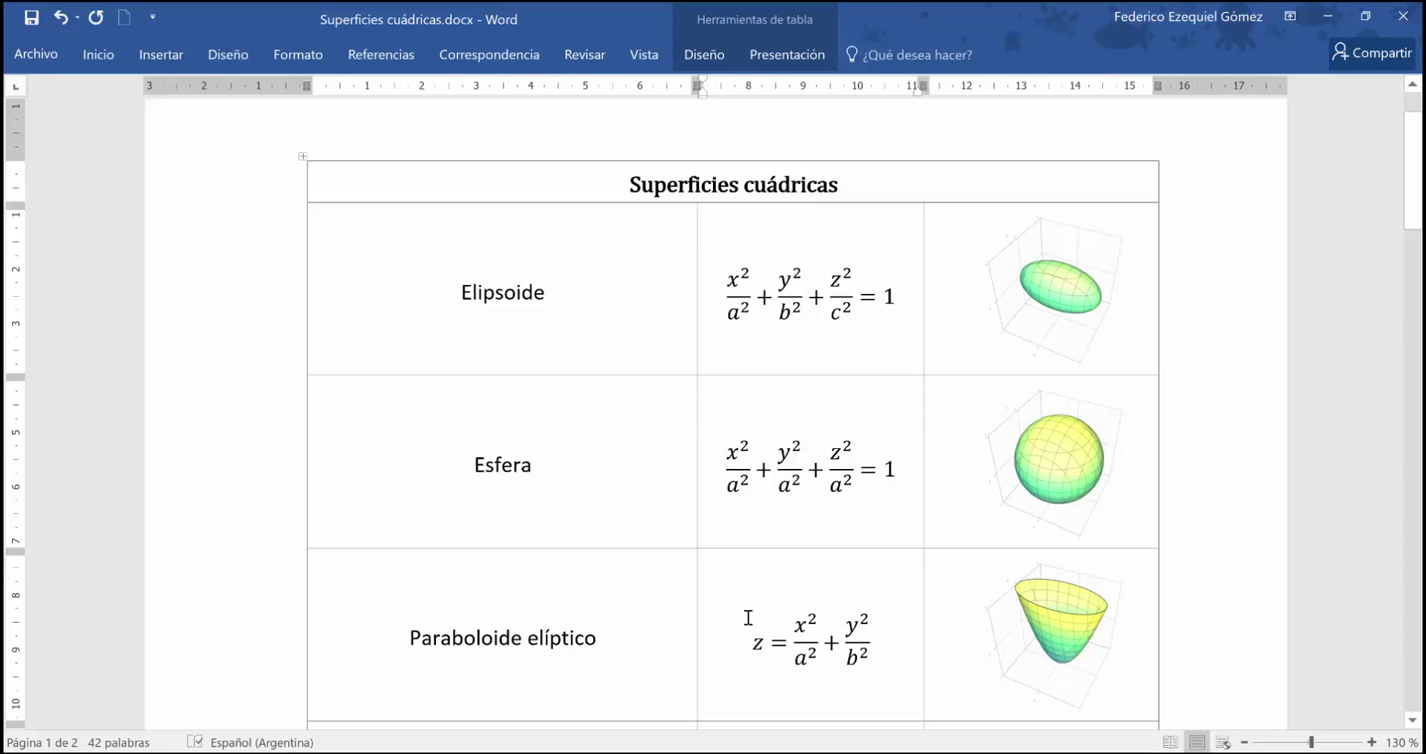
pyautogui.press('Right')
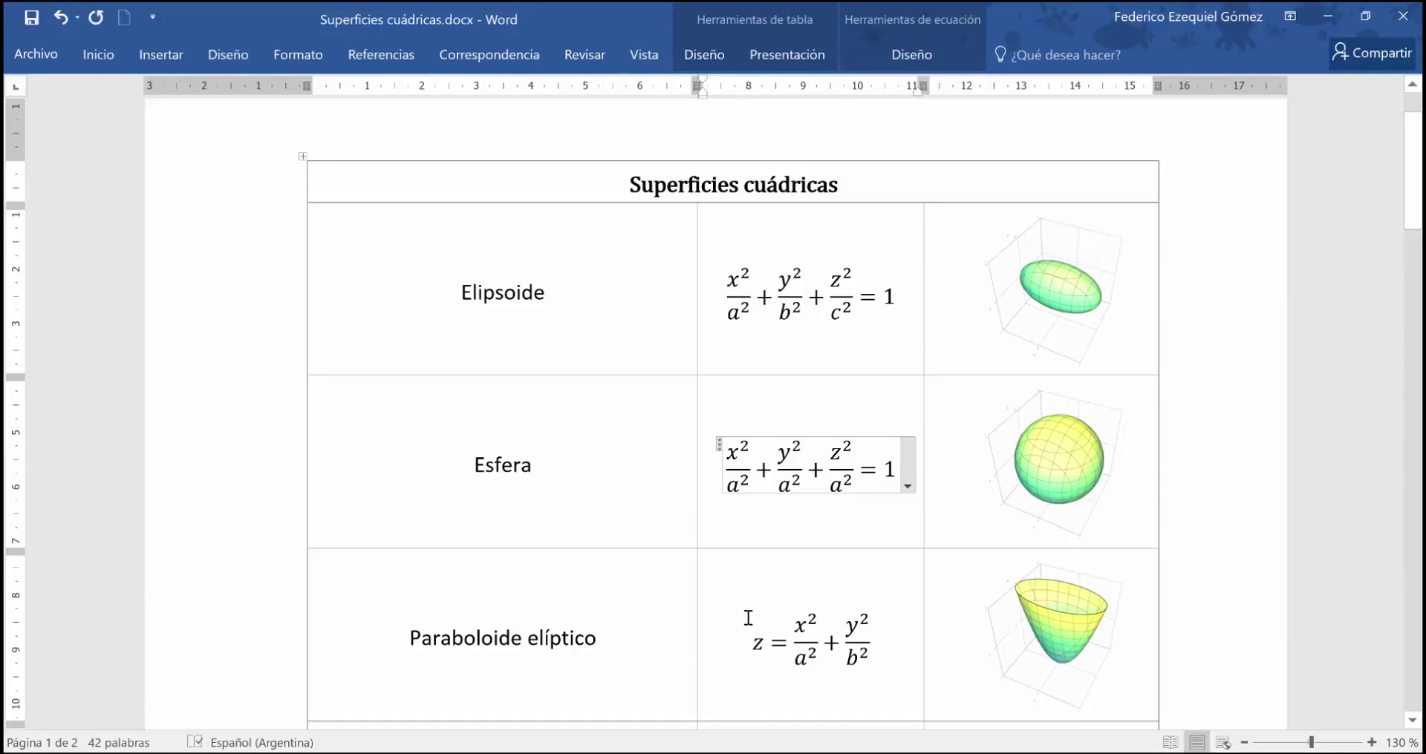
pyautogui.hotkey('shift', 'Right')
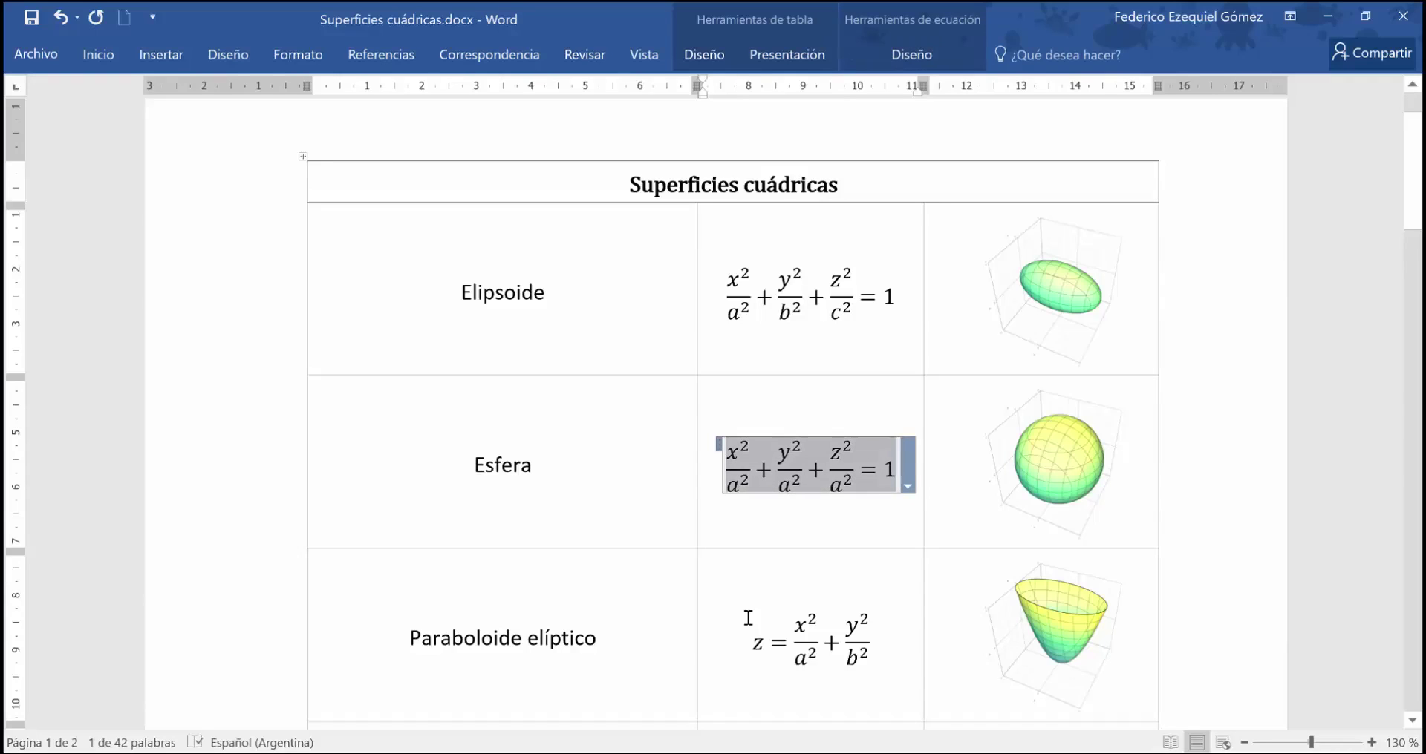
# - Switch back to GeoGebra and plot the sphere from the equation x^2/a^2 +y^2/a^2 +z^2/a^2 =1
pyautogui.hotkey('alt', 'Tab')
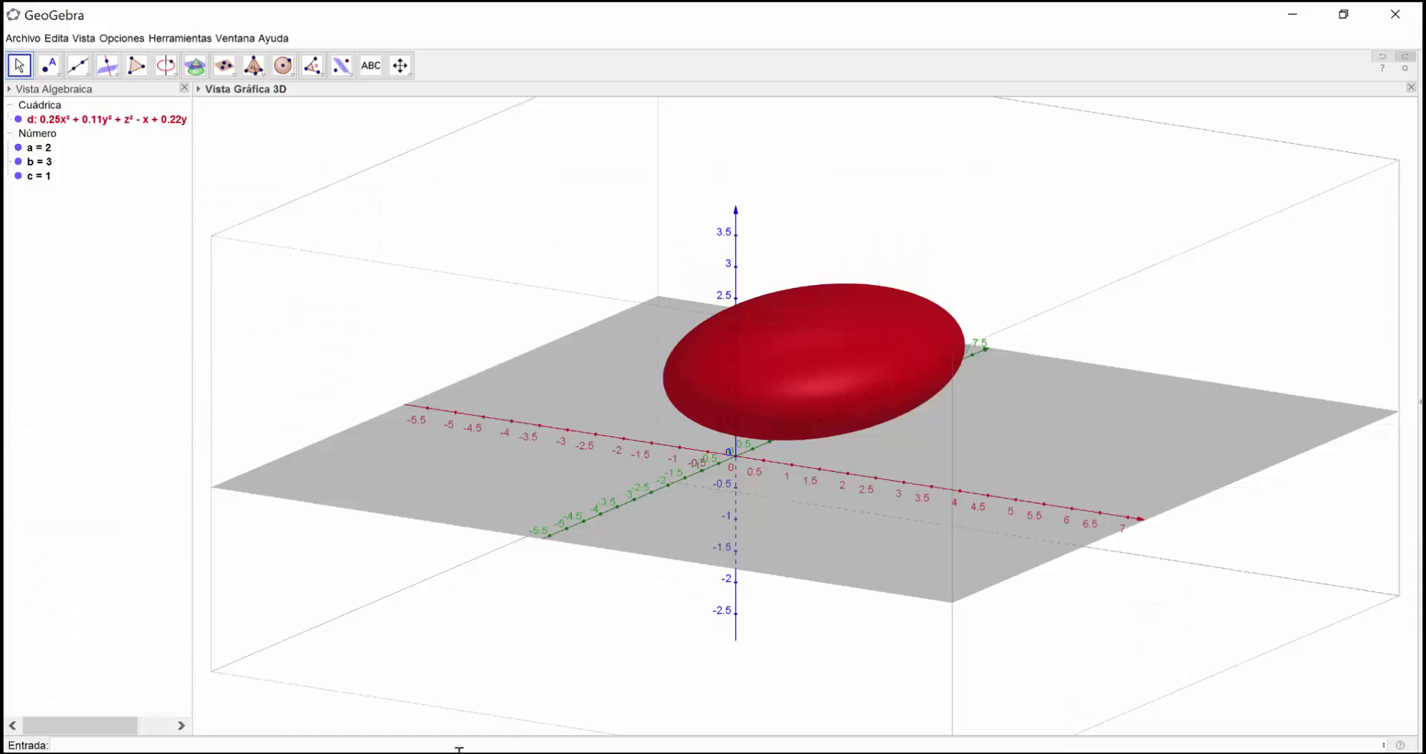
pyautogui.click(236, 743)
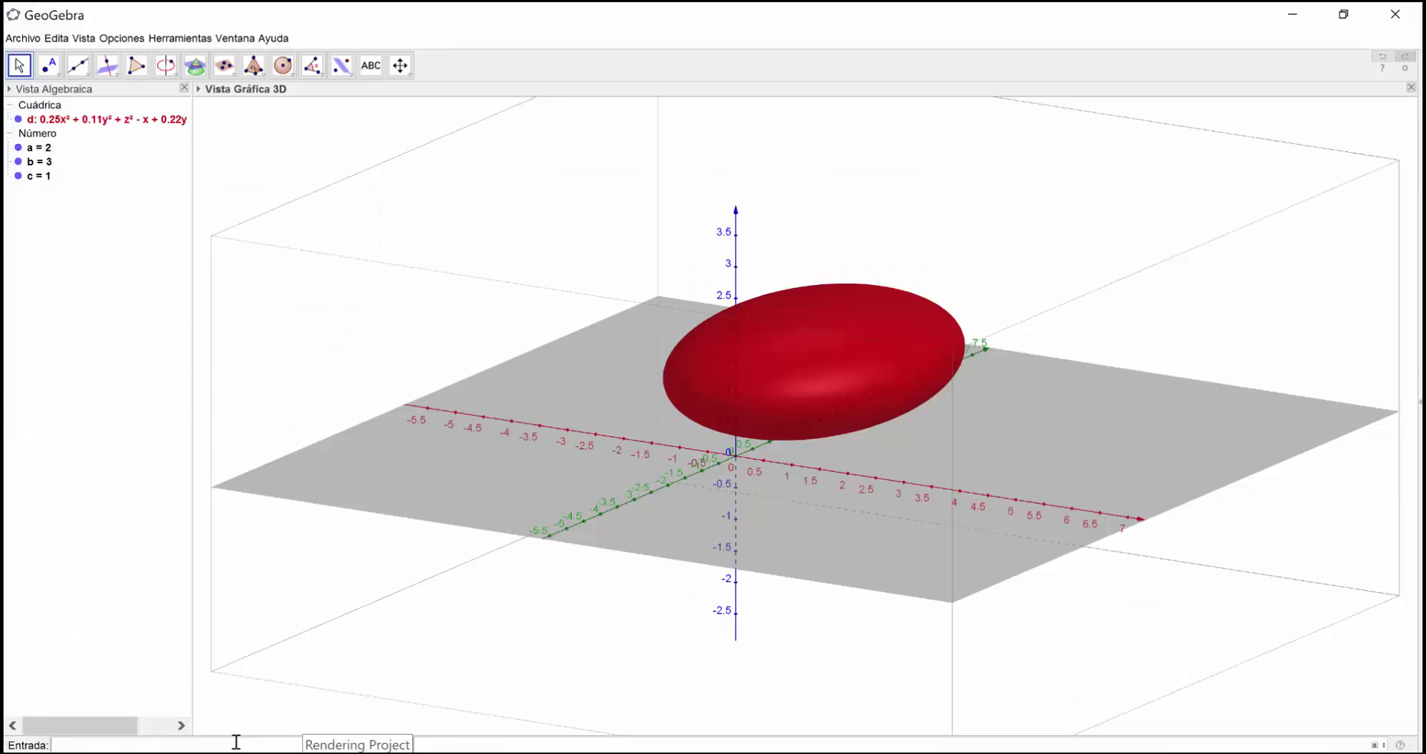
pyautogui.write('x^2/a^2 +y^2/a^2 +z^2/a^2 =1')
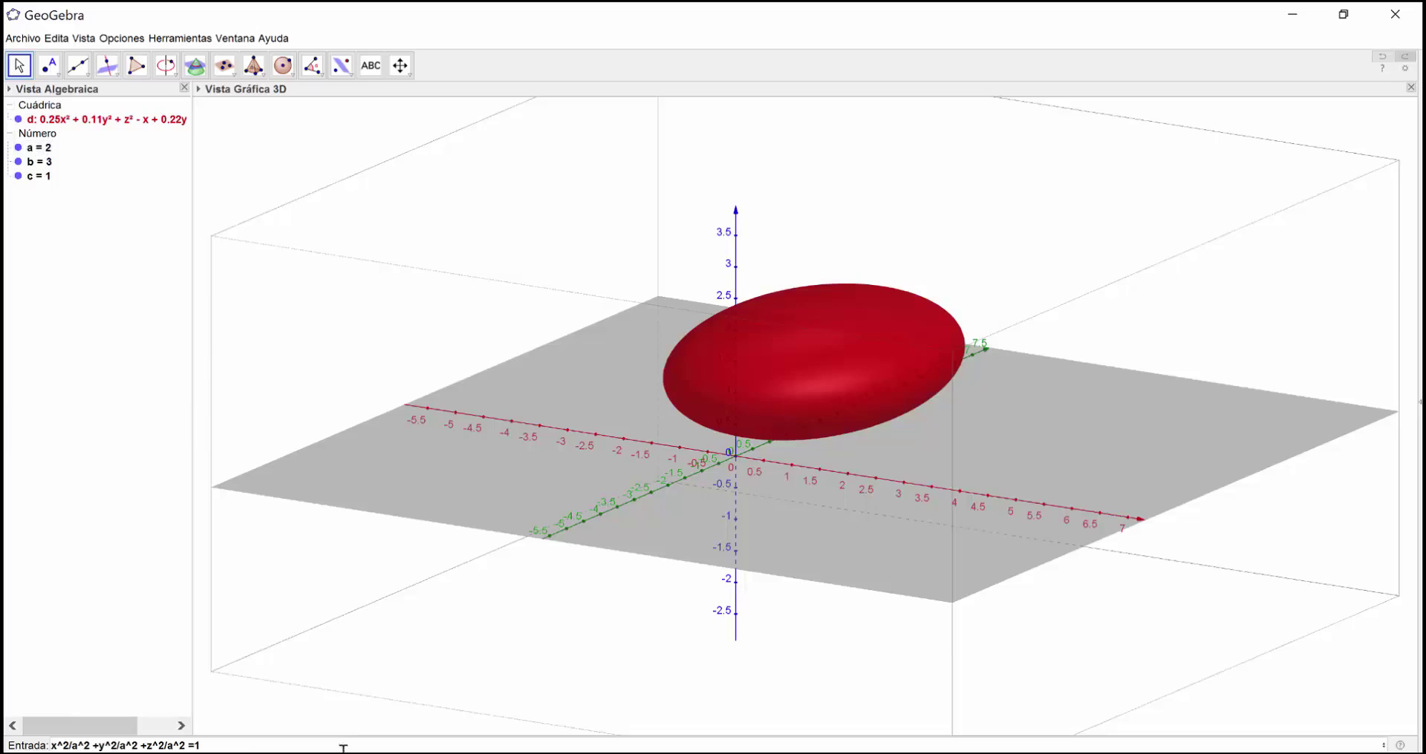
pyautogui.click(237, 747)
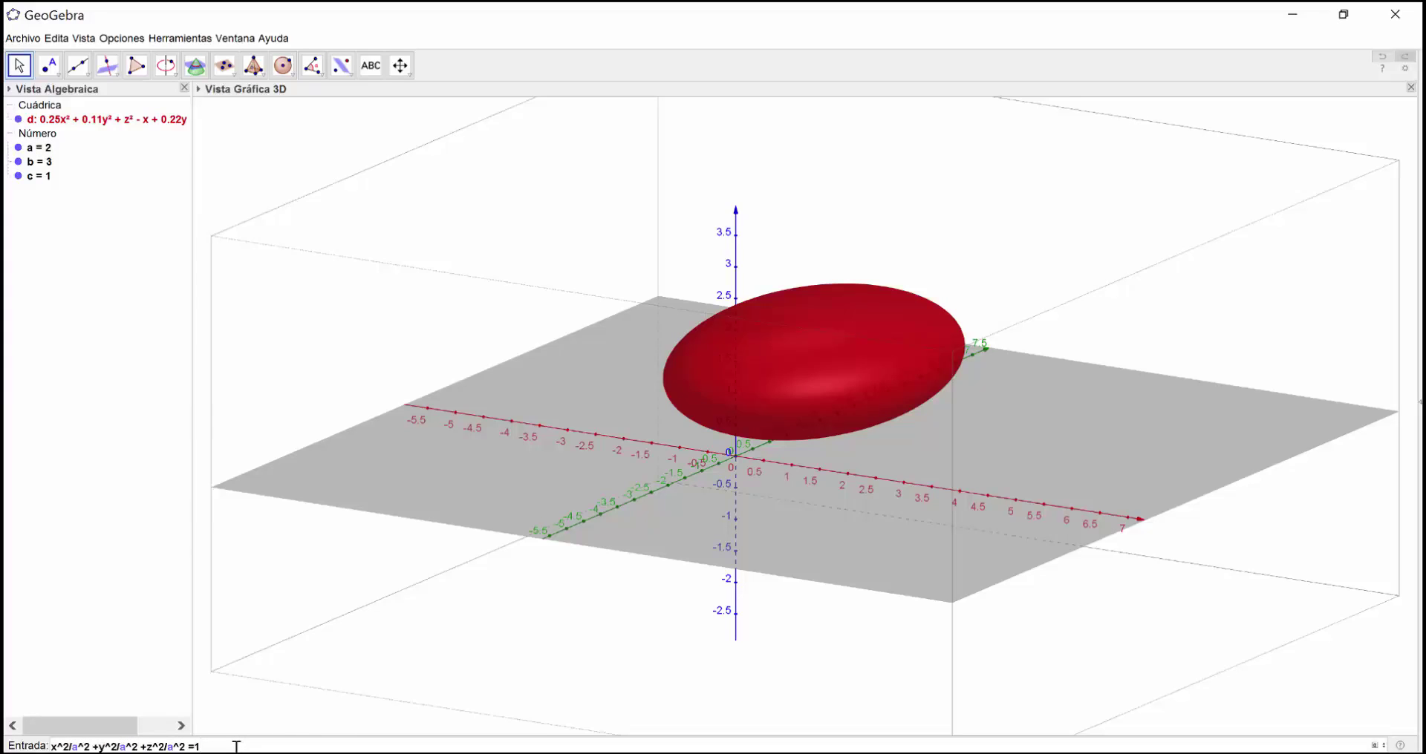
pyautogui.press('Return')
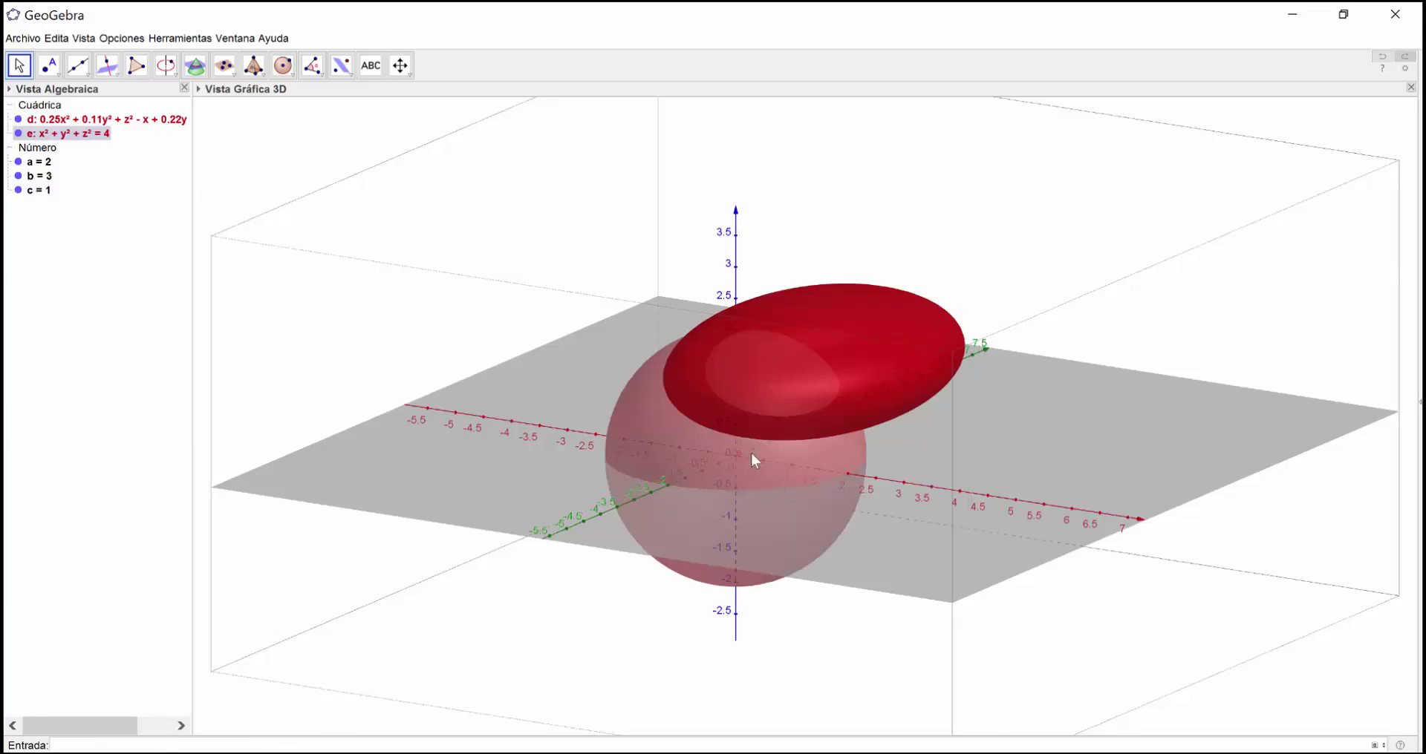
# - Hide the shifted ellipsoid in the 3D view, leaving the sphere displayed
pyautogui.moveTo(1085, 469)
pyautogui.mouseDown()
pyautogui.moveTo(1090, 448)
pyautogui.moveTo(1092, 467)
pyautogui.mouseUp()
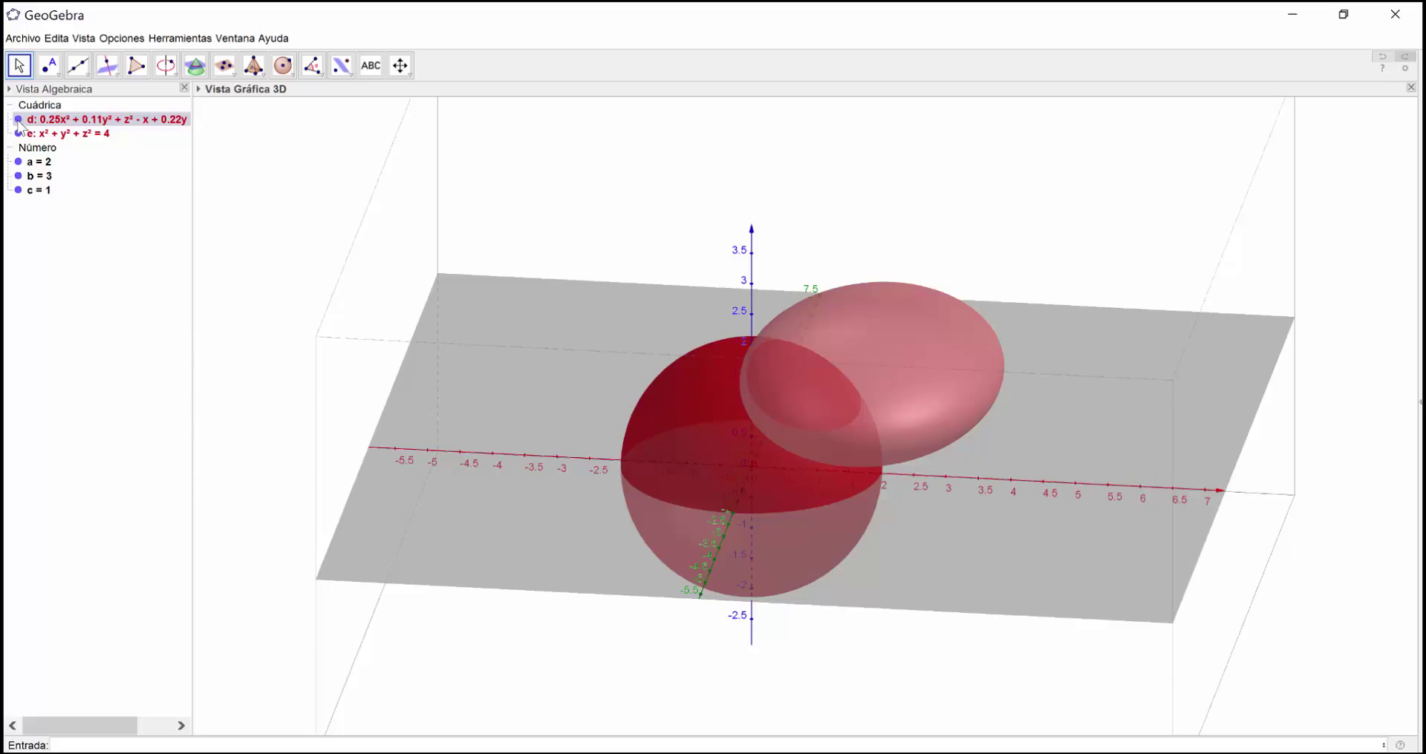
pyautogui.rightClick(940, 353)
pyautogui.rightClick(902, 332)
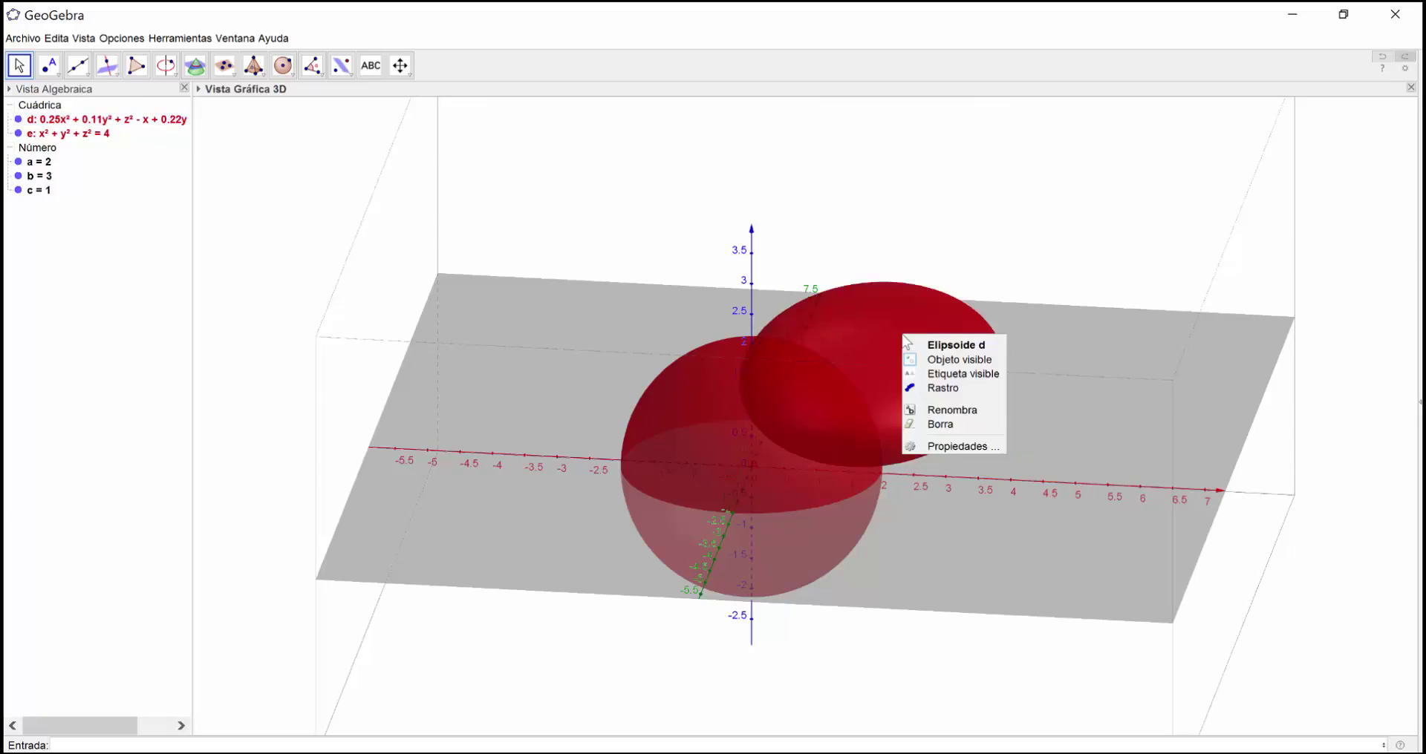
pyautogui.click(956, 361)
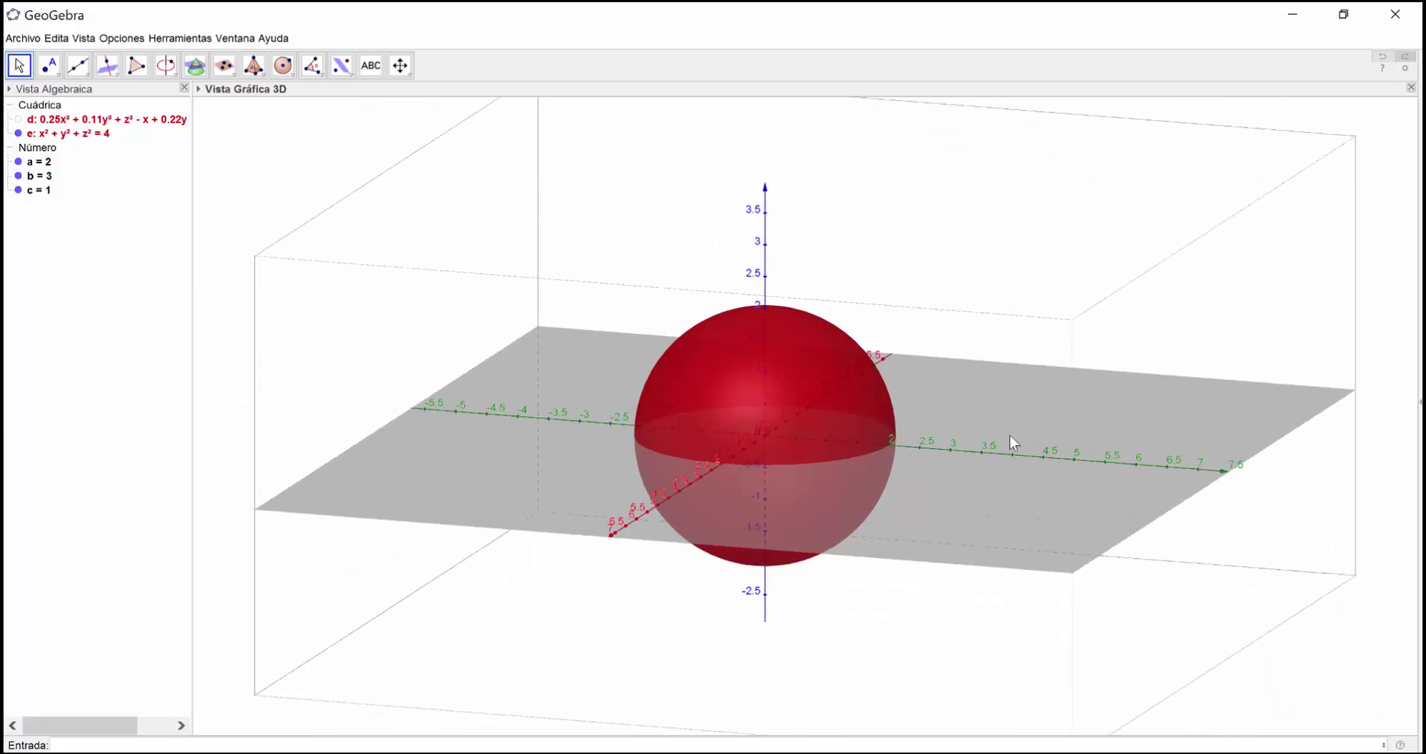
# - Set the parameter a to 3 to enlarge the sphere, and check the sphere from several sides
pyautogui.click(48, 163)
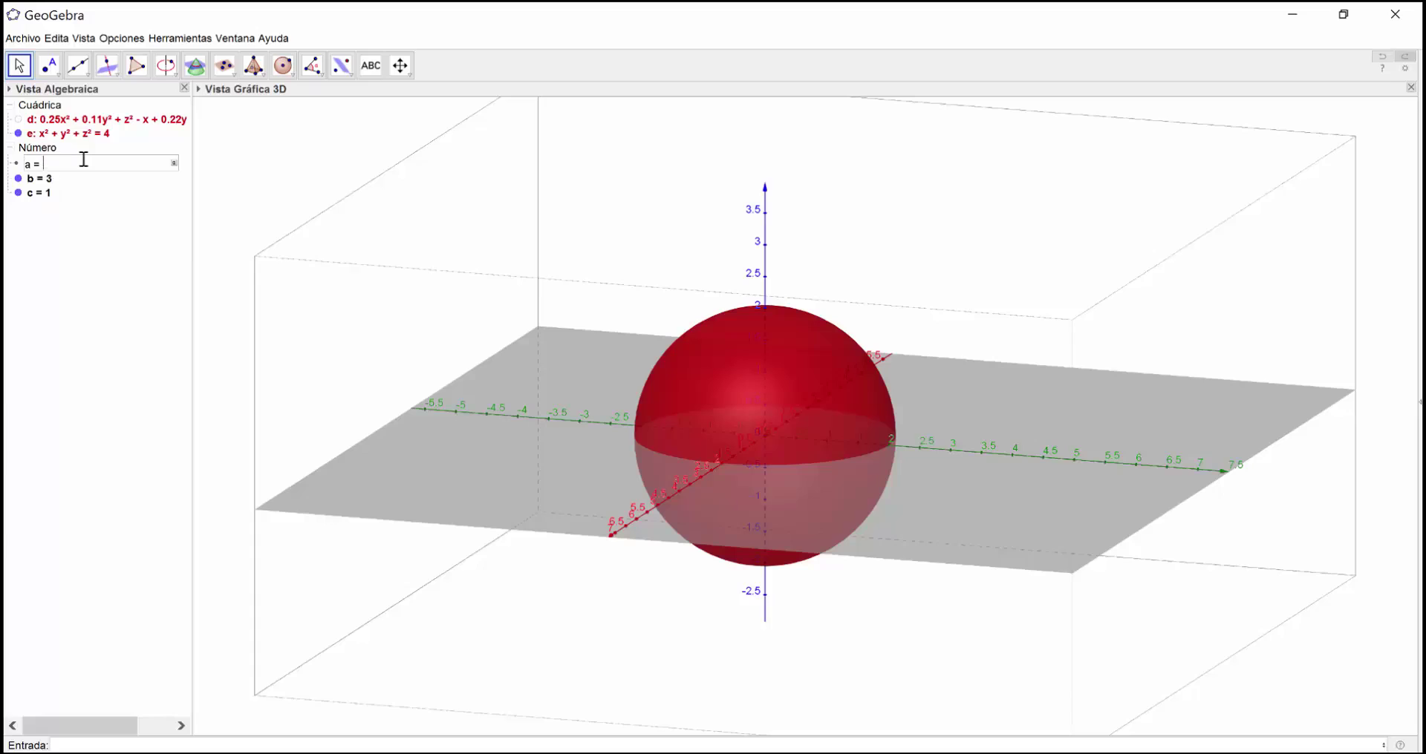
pyautogui.write('3')
pyautogui.press('Return')
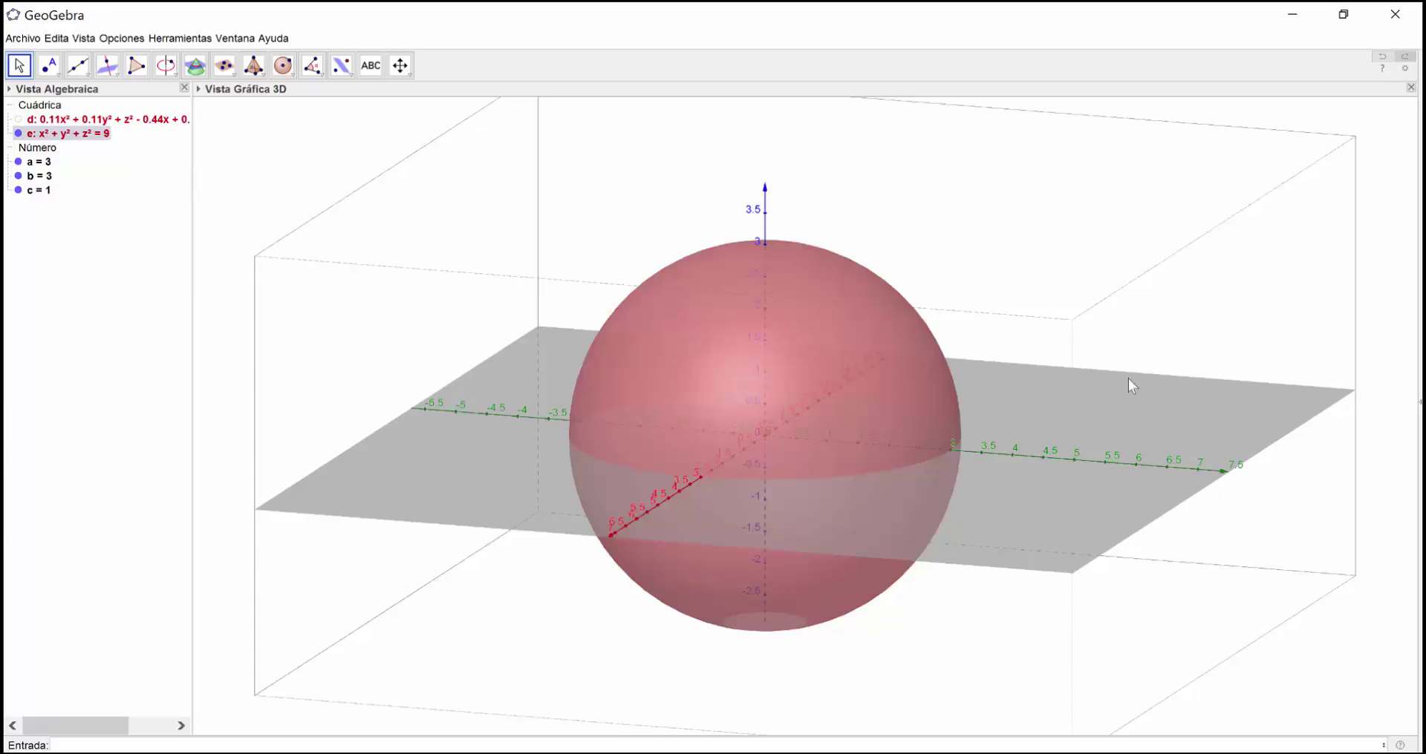
pyautogui.moveTo(1157, 388); pyautogui.dragTo(1125, 385)
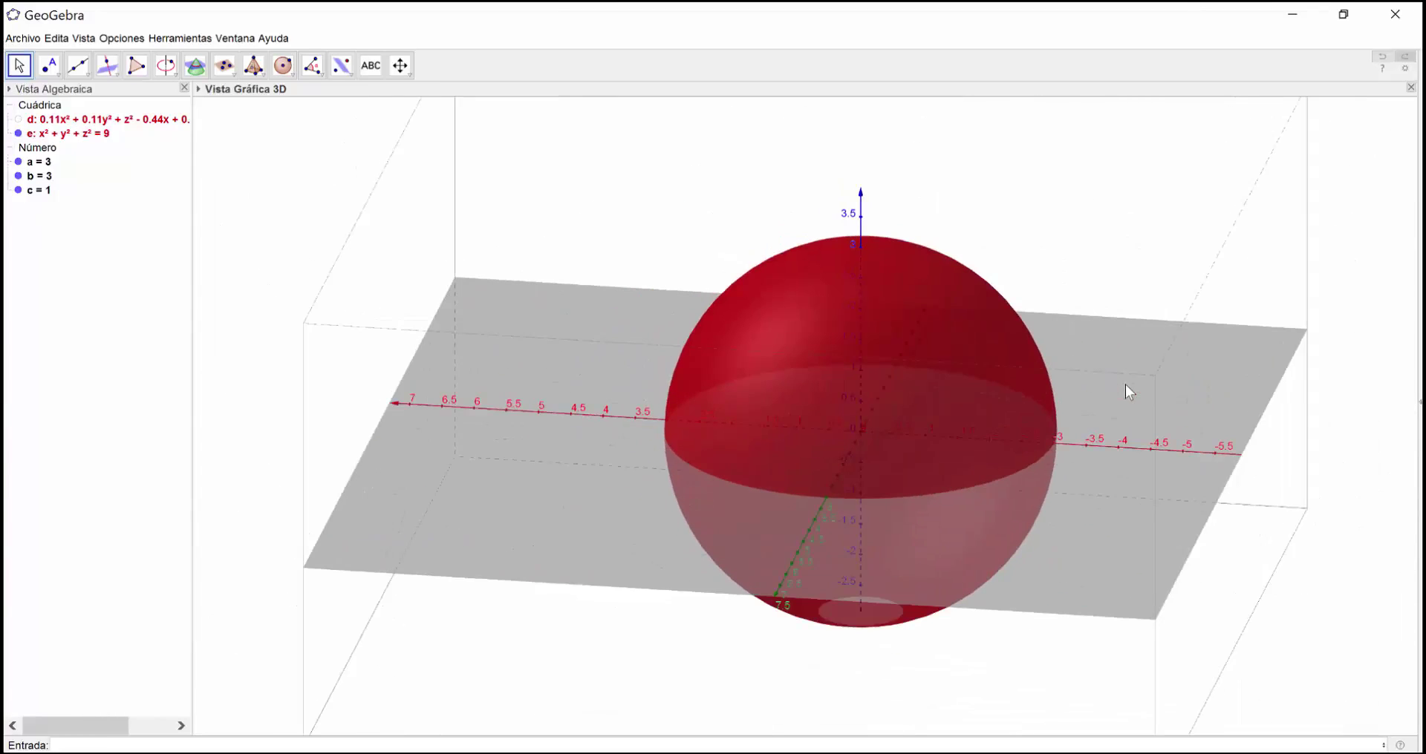
pyautogui.moveTo(1115, 443); pyautogui.dragTo(966, 529)
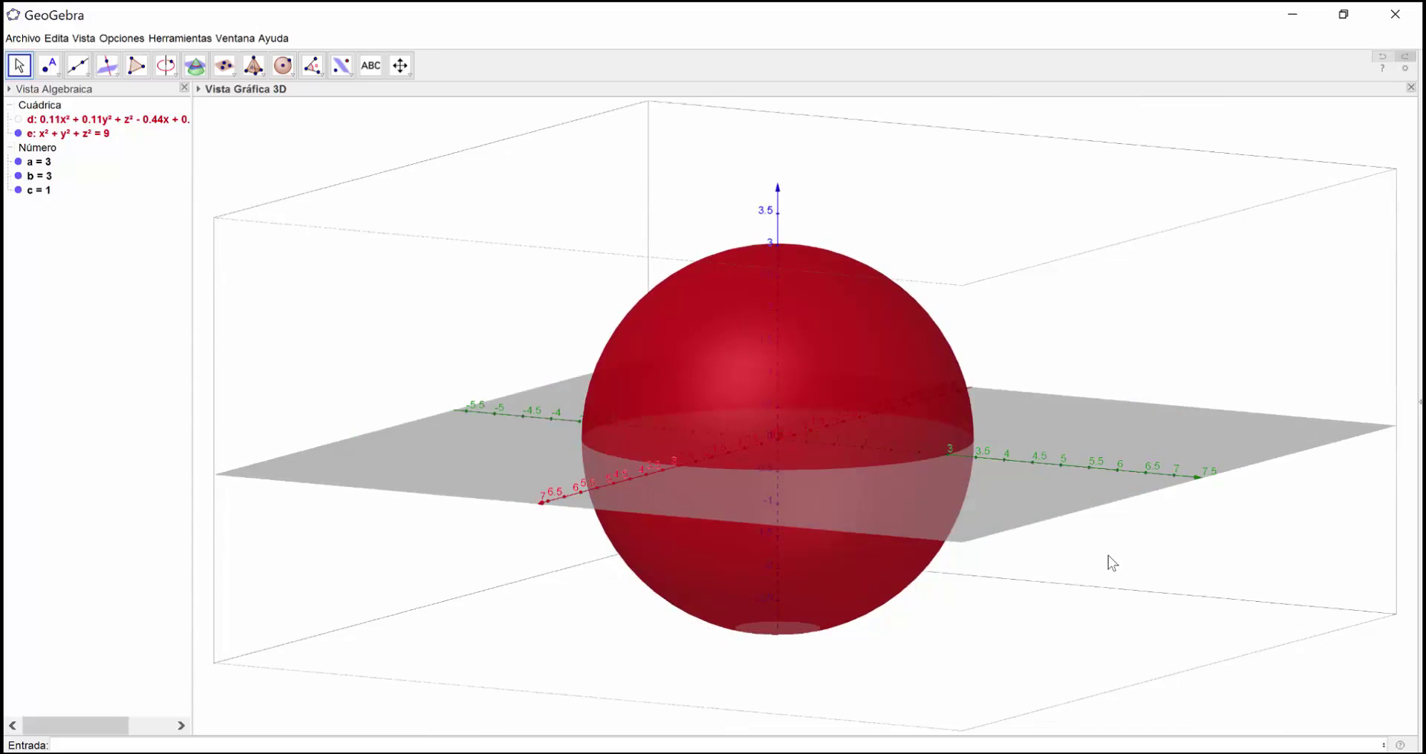
pyautogui.click(928, 557)
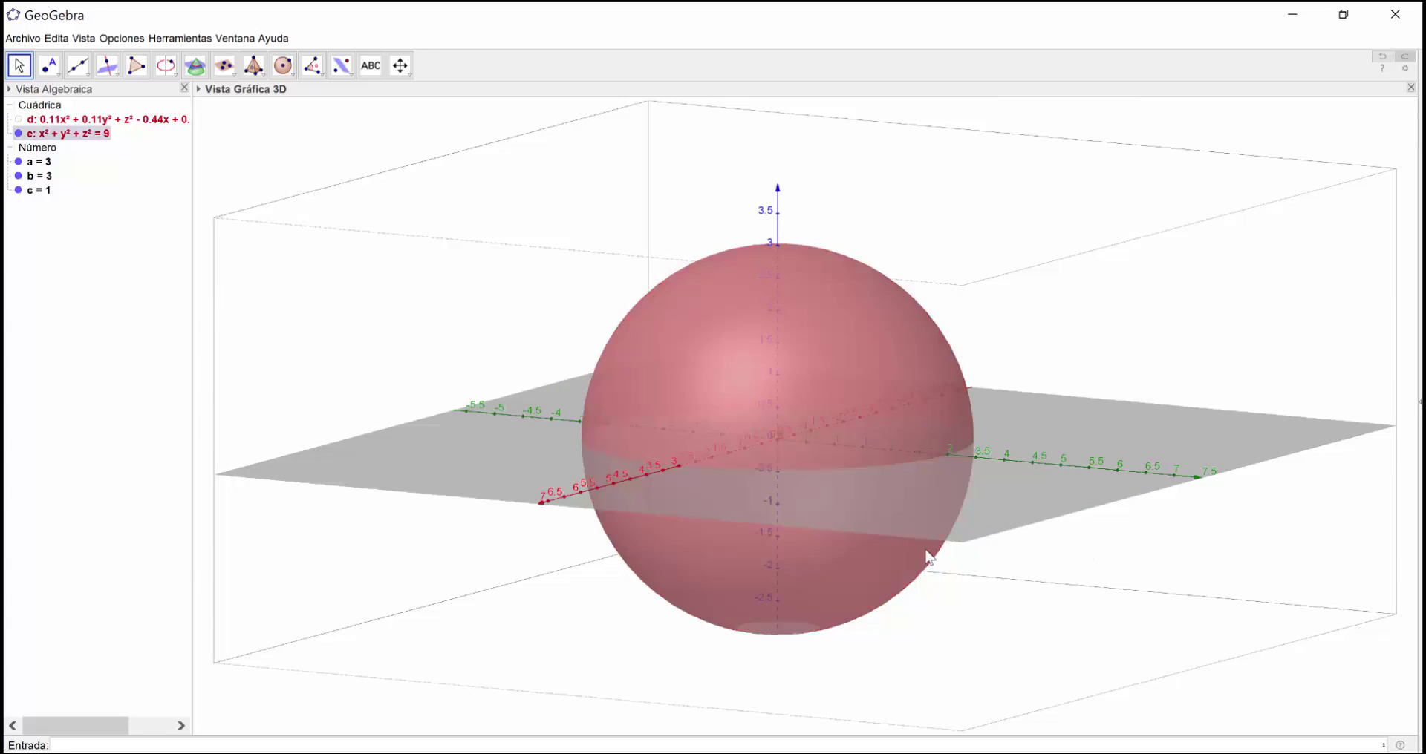
pyautogui.scroll(-4, 926, 550)
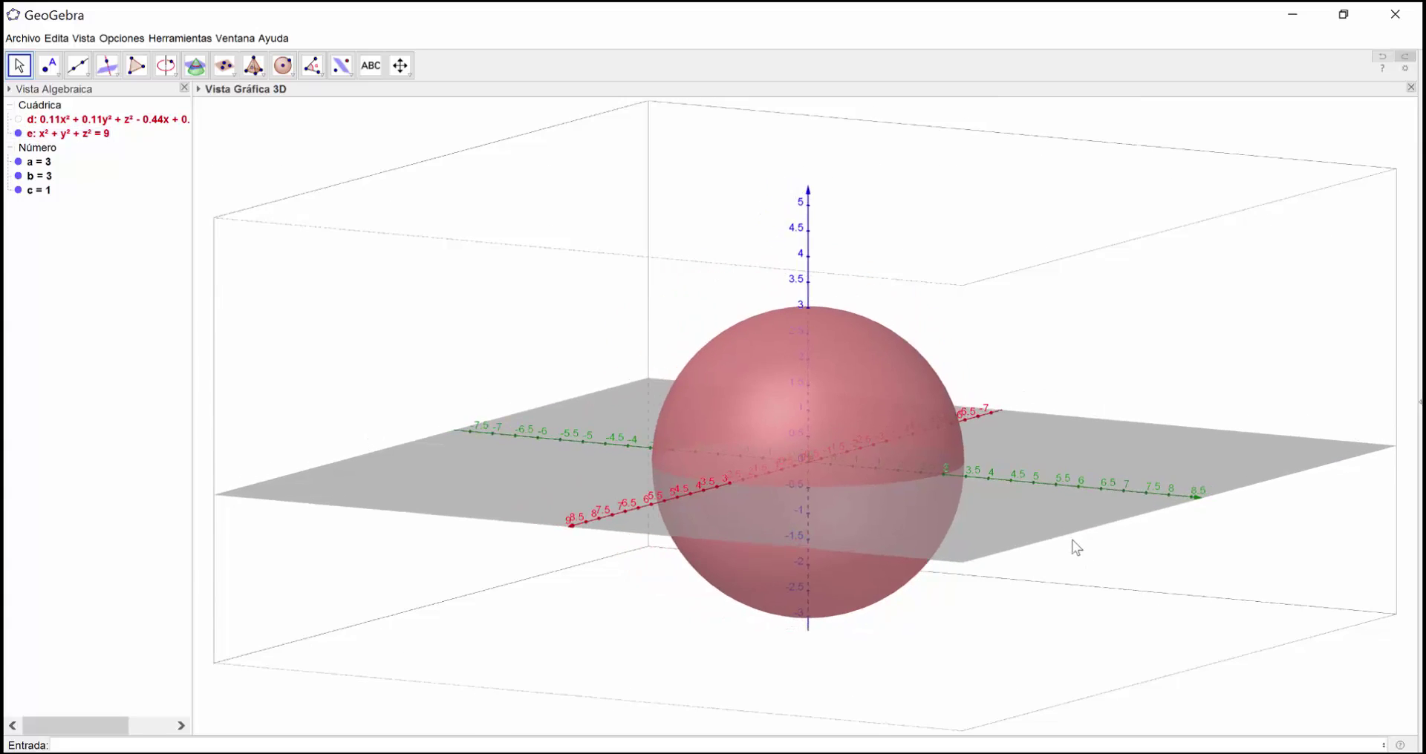
pyautogui.moveTo(1070, 541); pyautogui.dragTo(1058, 536, button='right')
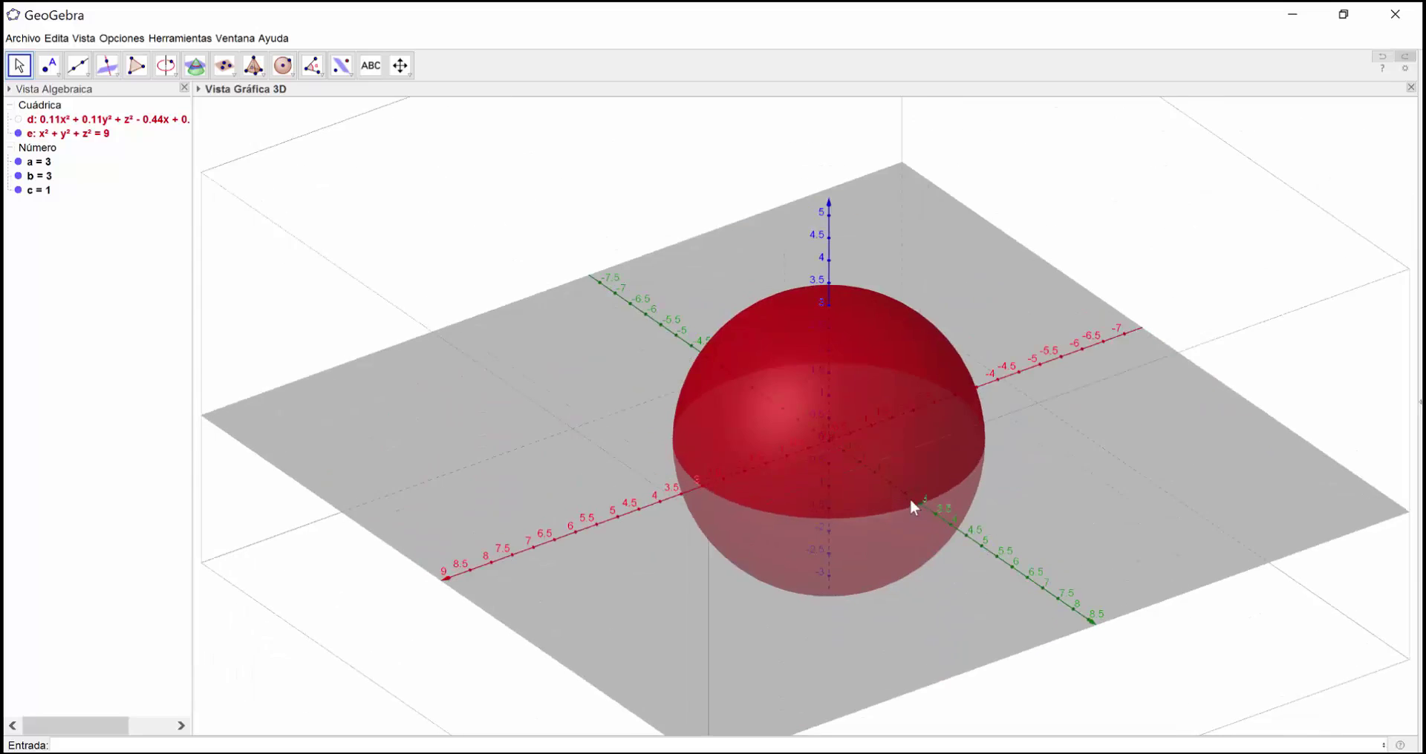
# - Examine the sphere and where it meets the xy-plane from several angles, both close up and from farther away
pyautogui.click(911, 499)
pyautogui.scroll(4, 911, 499)
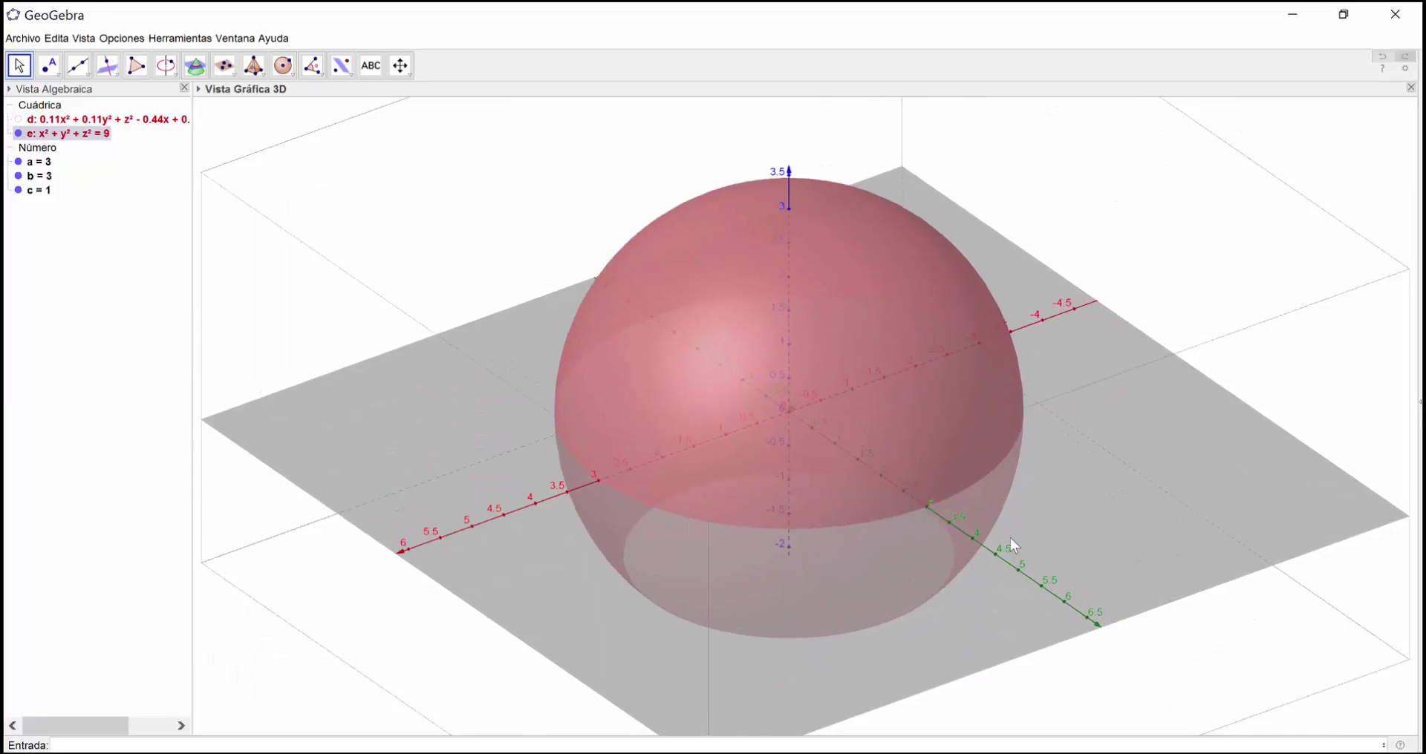
pyautogui.scroll(2, 1010, 538)
pyautogui.moveTo(1117, 569); pyautogui.dragTo(1121, 565, button='right')
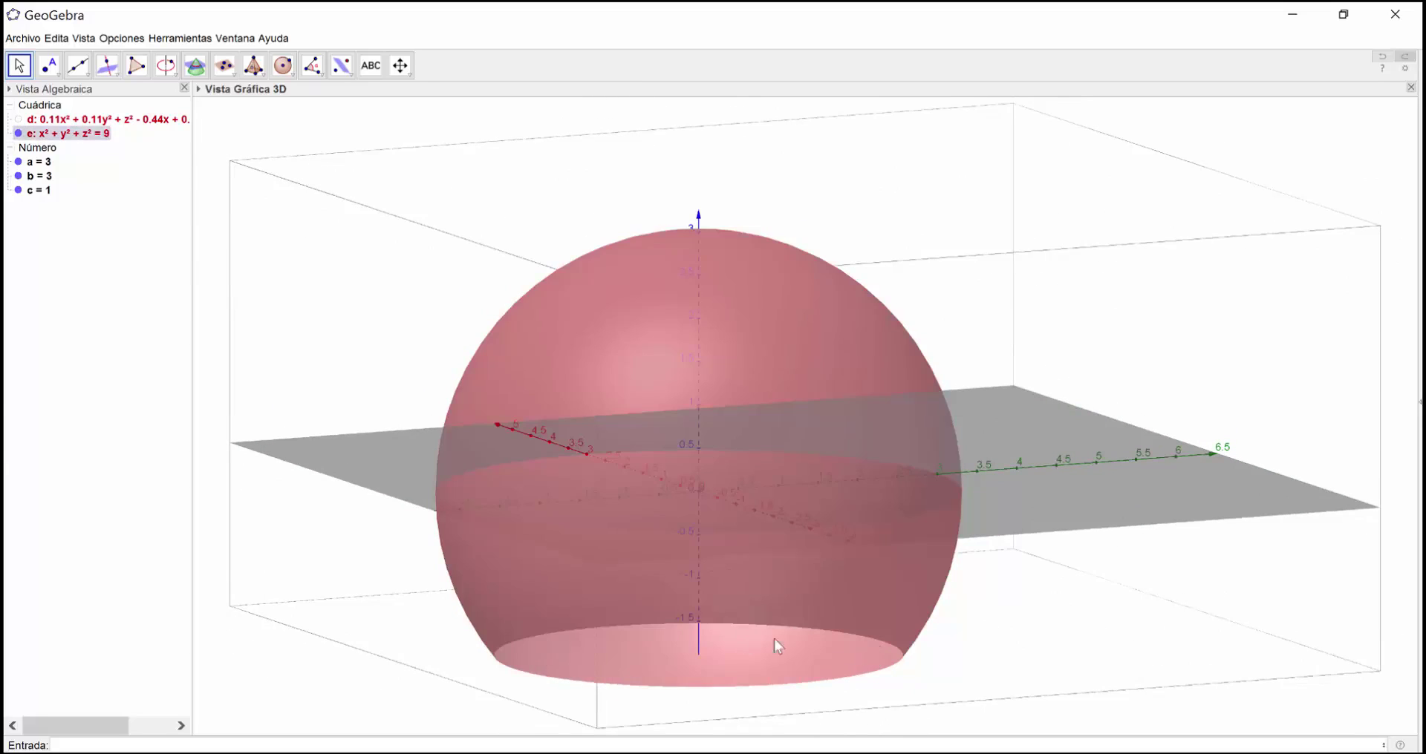
pyautogui.moveTo(1067, 572); pyautogui.dragTo(1061, 585, button='right')
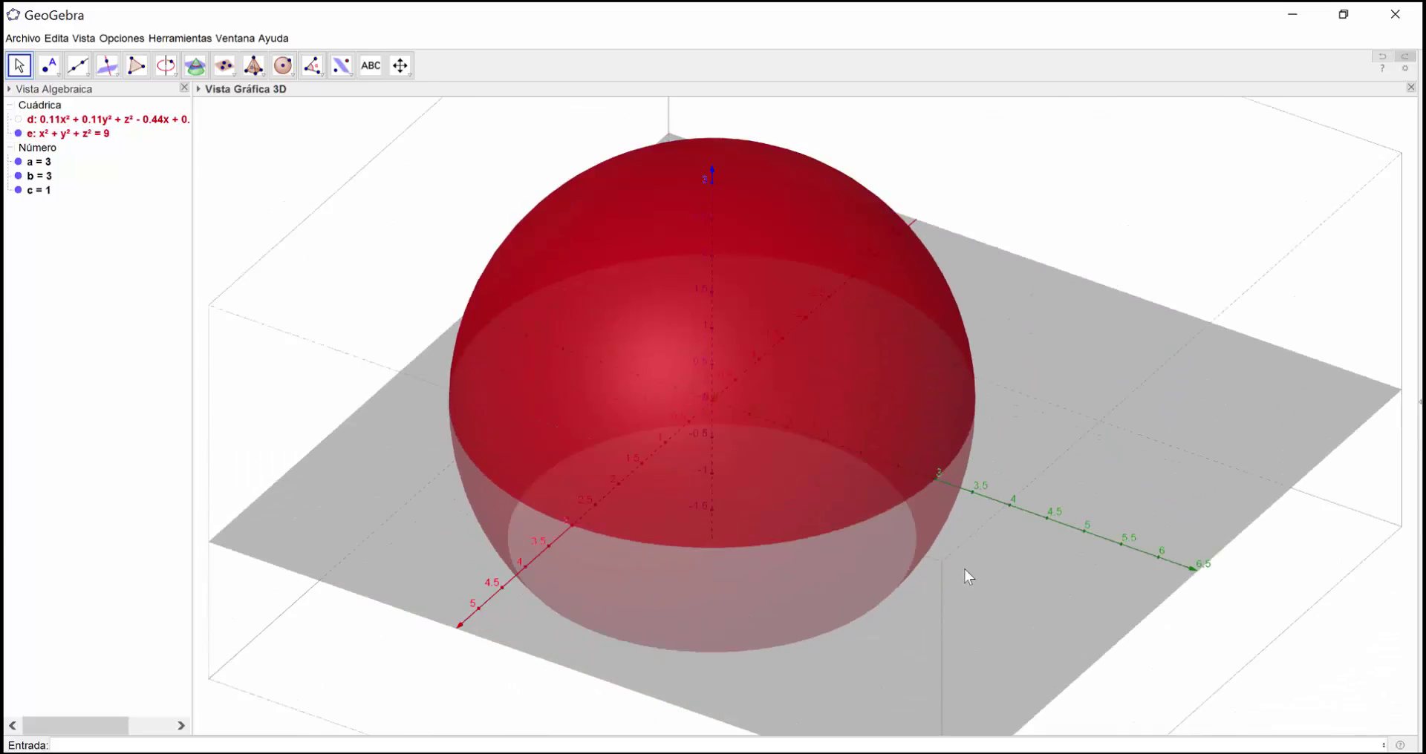
pyautogui.scroll(-2, 964, 568)
pyautogui.scroll(-2, 964, 568)
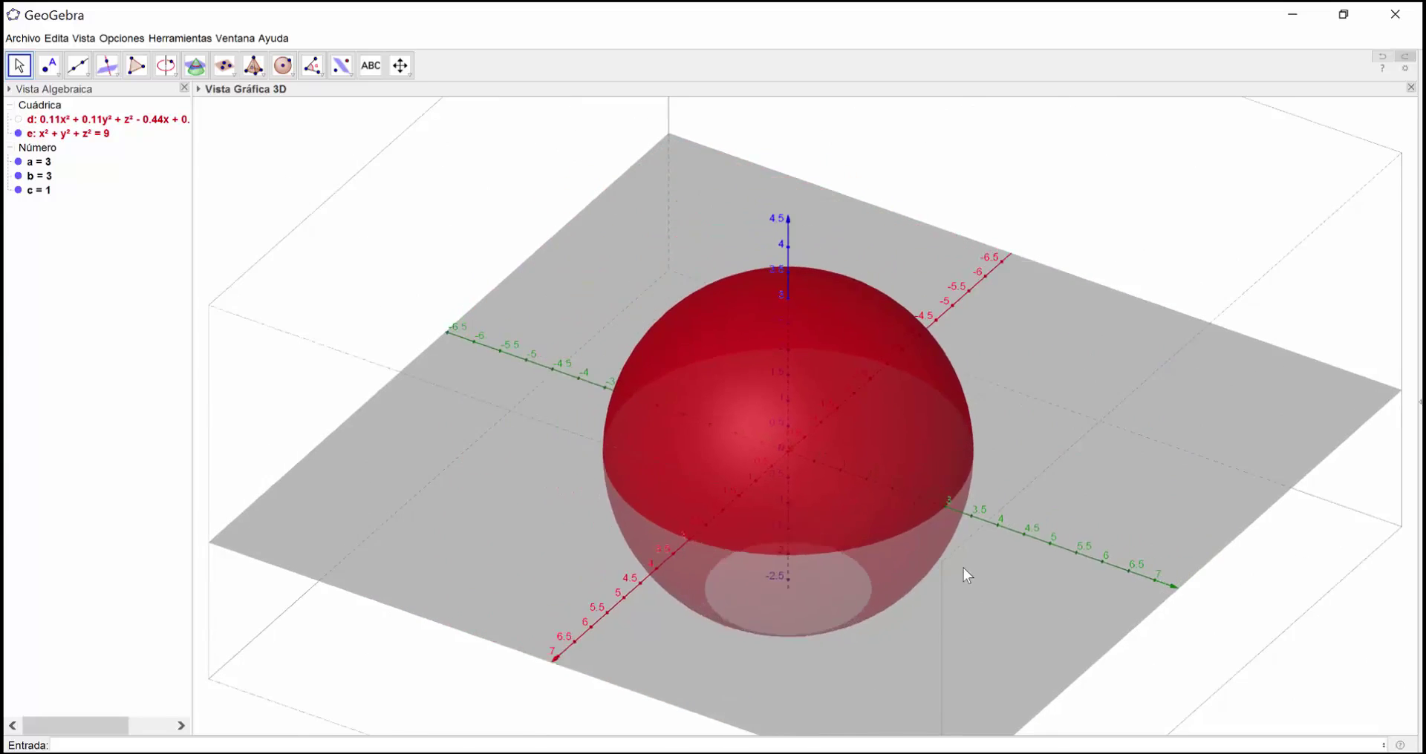
pyautogui.moveTo(971, 586)
pyautogui.mouseDown(button='right')
pyautogui.moveTo(974, 560)
pyautogui.moveTo(973, 573)
pyautogui.mouseUp(button='right')
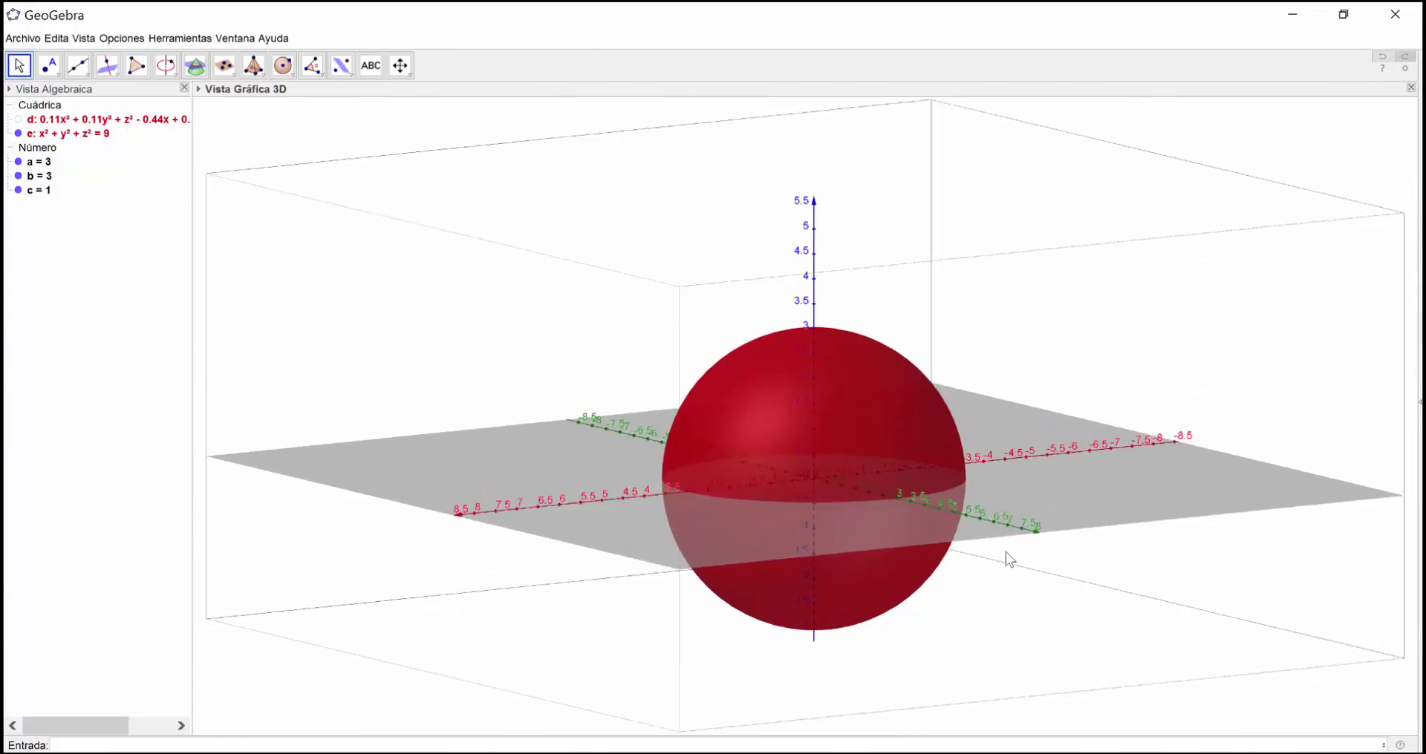
pyautogui.moveTo(1005, 552); pyautogui.dragTo(1006, 553, button='right')
# - Redefine the sphere with (x - 1)² in place of x² to shift its centre along the x-axis
pyautogui.click(91, 134)
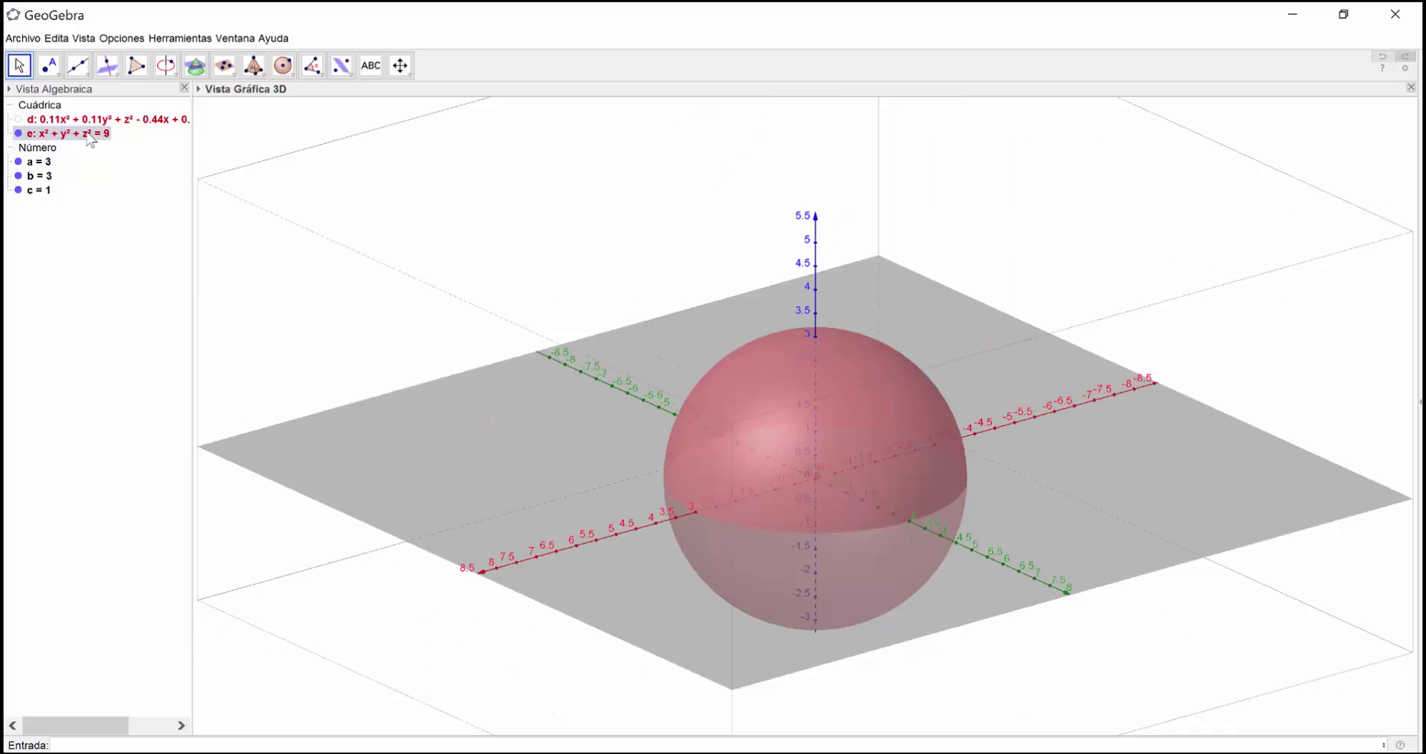
pyautogui.doubleClick(90, 135)
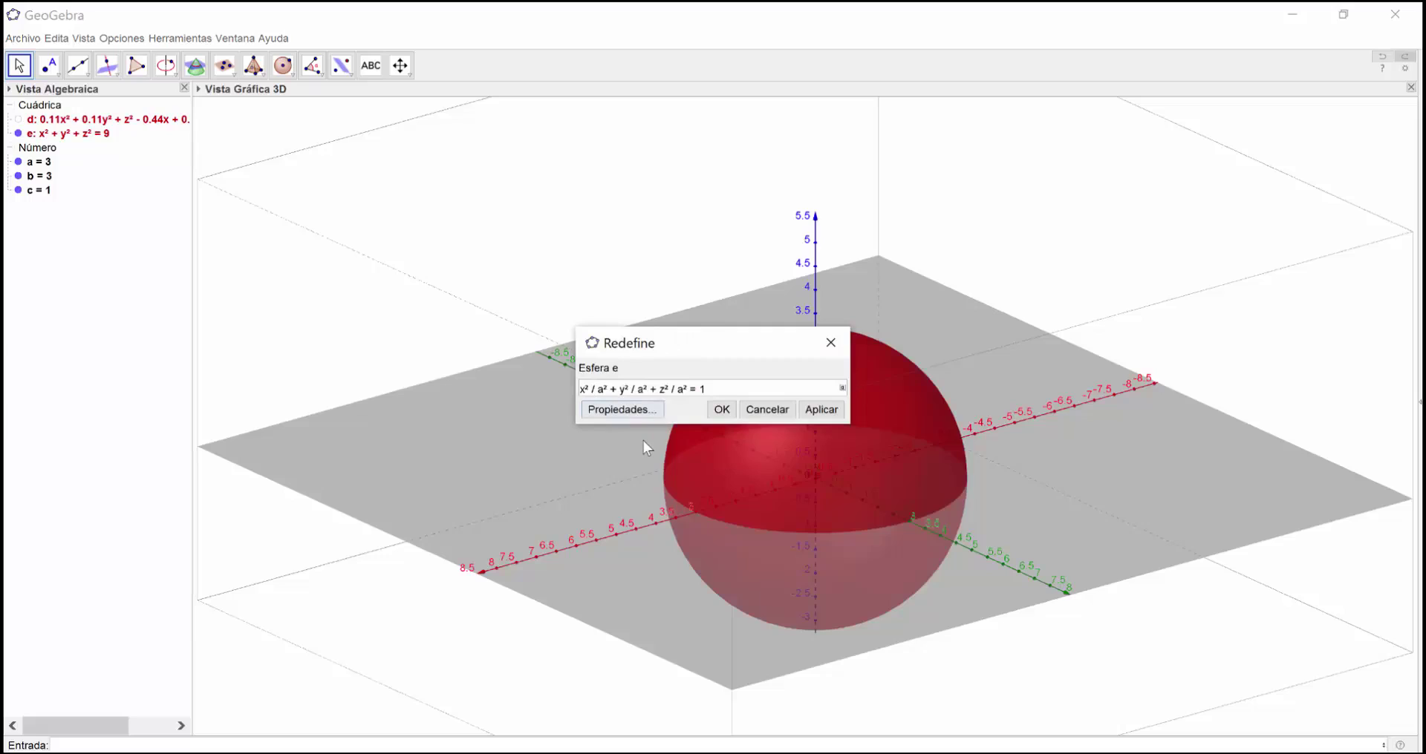
pyautogui.write('(')
pyautogui.press('Right')
pyautogui.write(')')
pyautogui.write('-1')
pyautogui.press('Return')
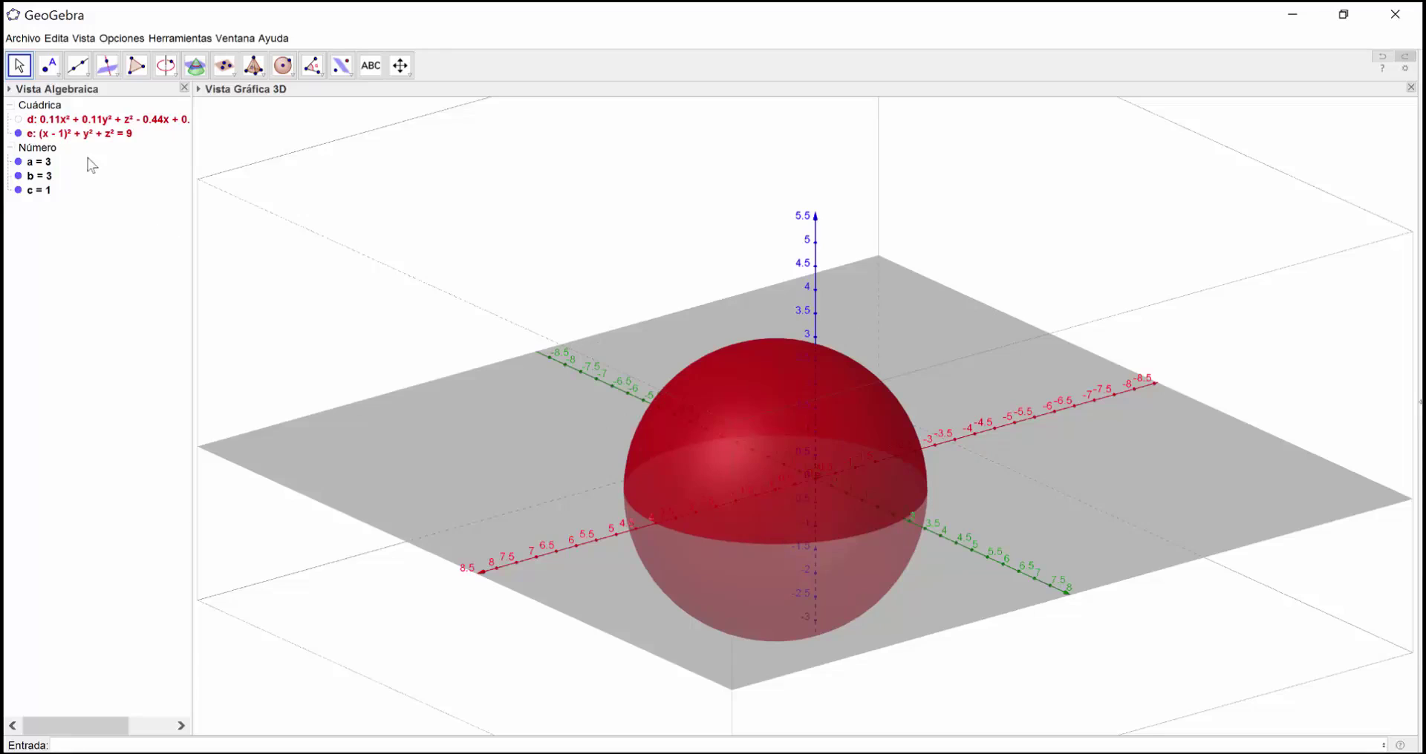
# - Redefine the sphere with (y + 3)² in place of y² to shift its centre along the y-axis
pyautogui.doubleClick(67, 135)
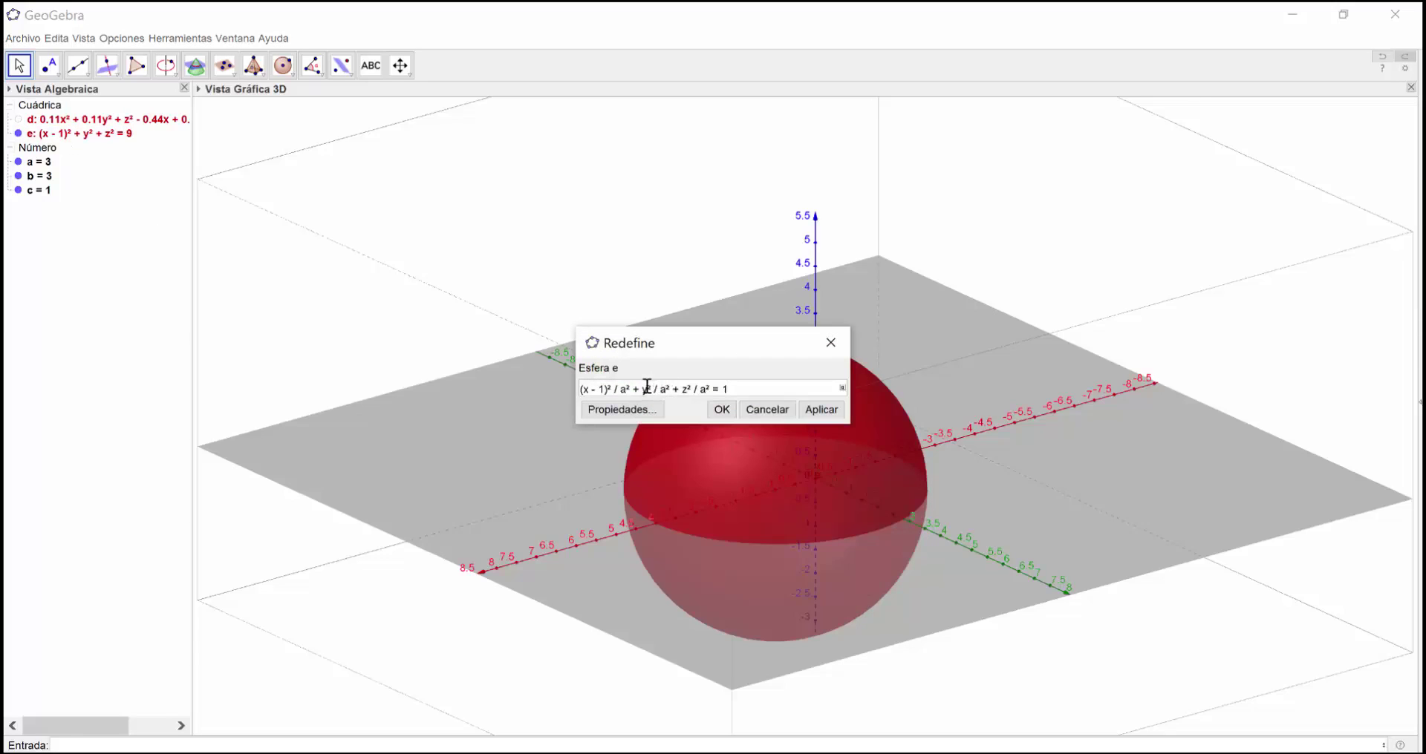
pyautogui.write('(')
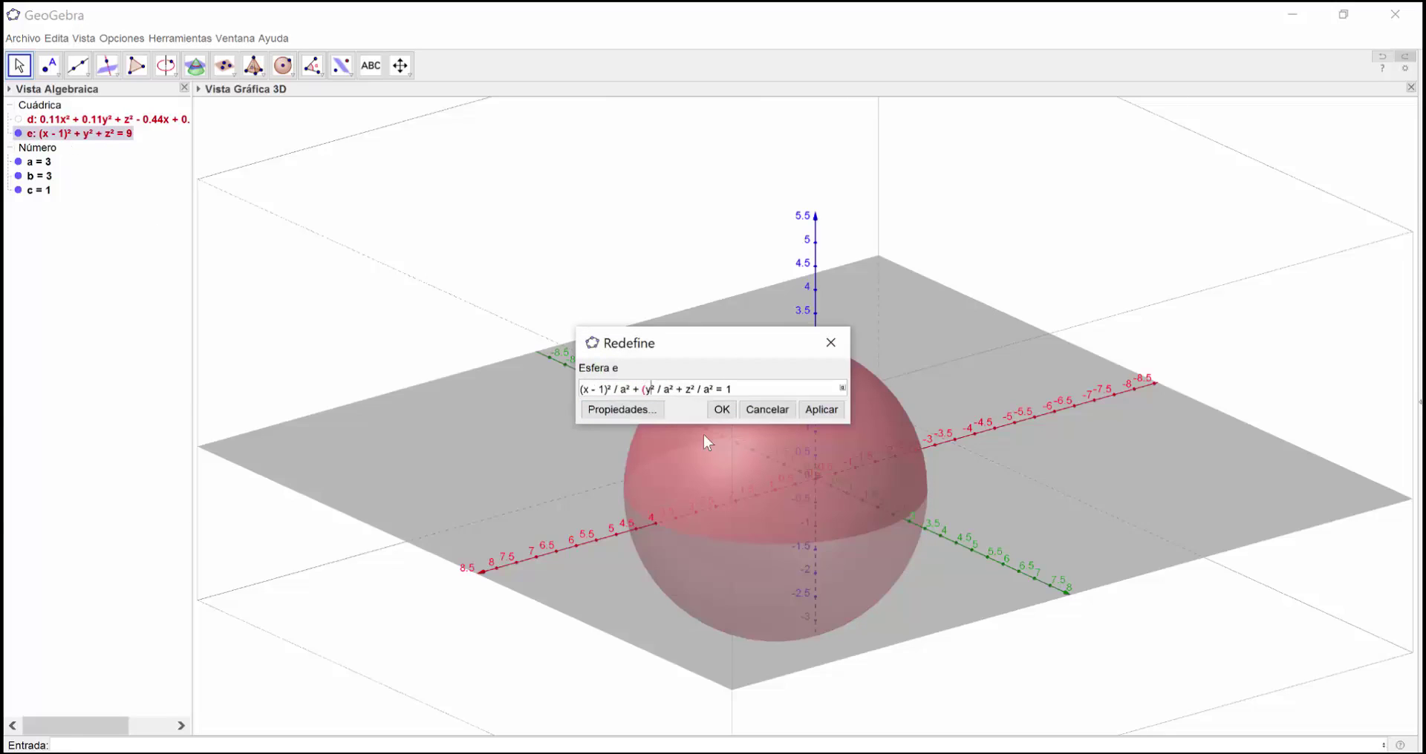
pyautogui.press('Right')
pyautogui.write(')')
pyautogui.press('Left')
pyautogui.write('+3')
pyautogui.press('Return')
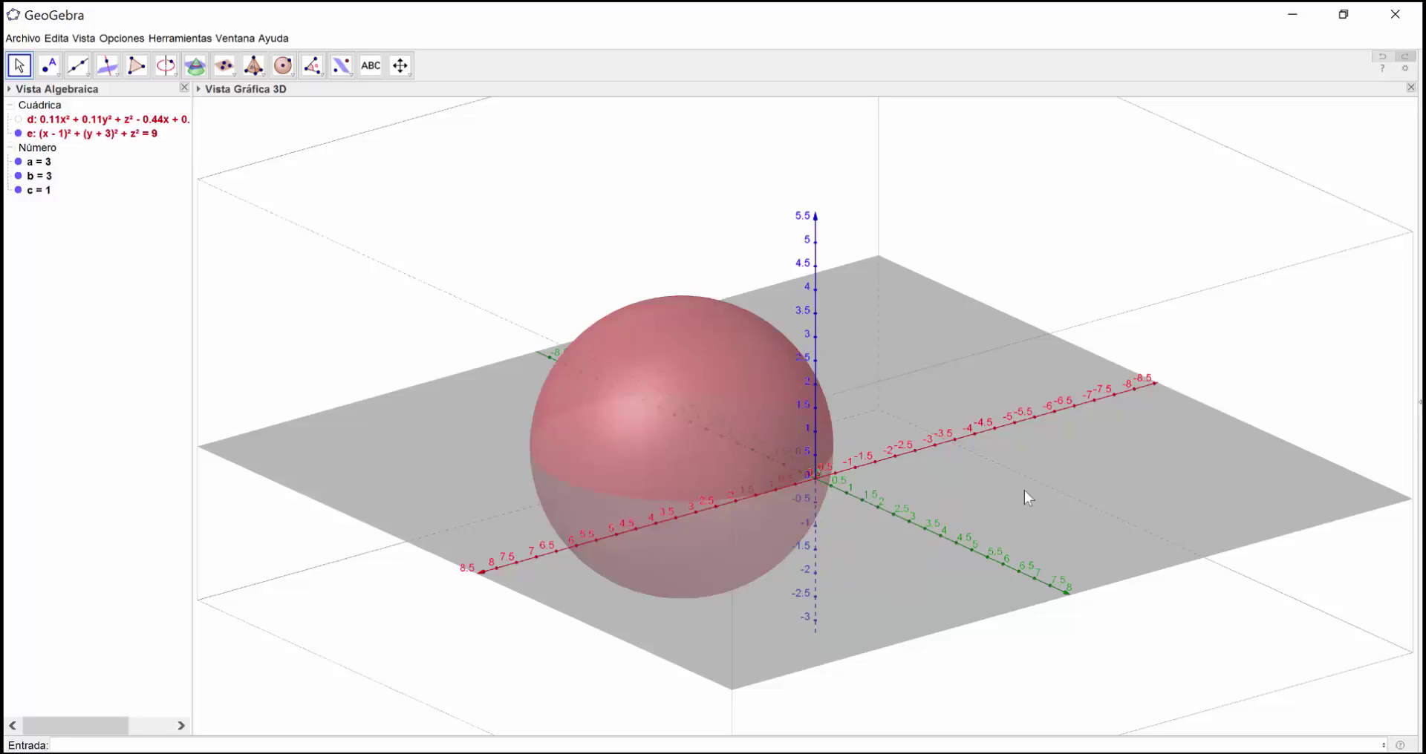
# - Check the shifted sphere's position against the axes and hide it in the 3D view
pyautogui.moveTo(1023, 491); pyautogui.dragTo(968, 495)
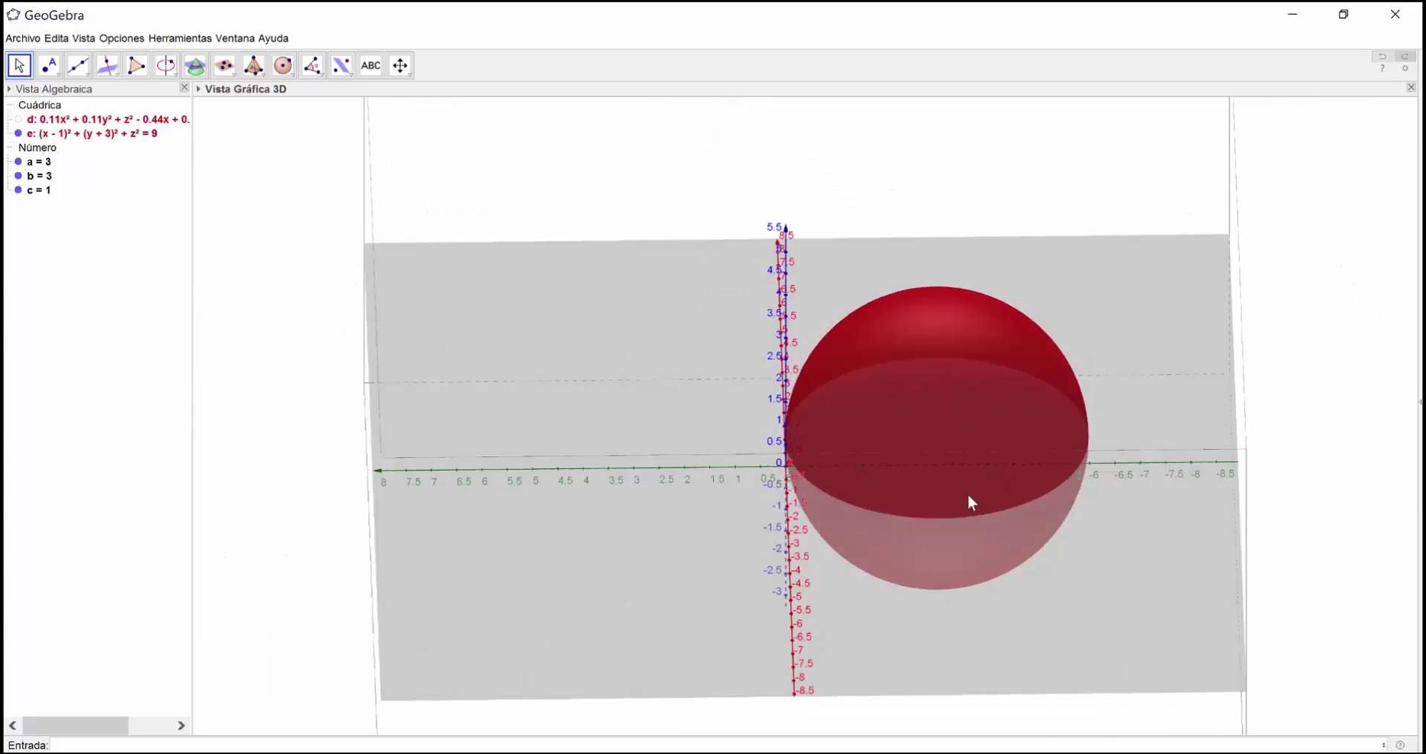
pyautogui.click(969, 492)
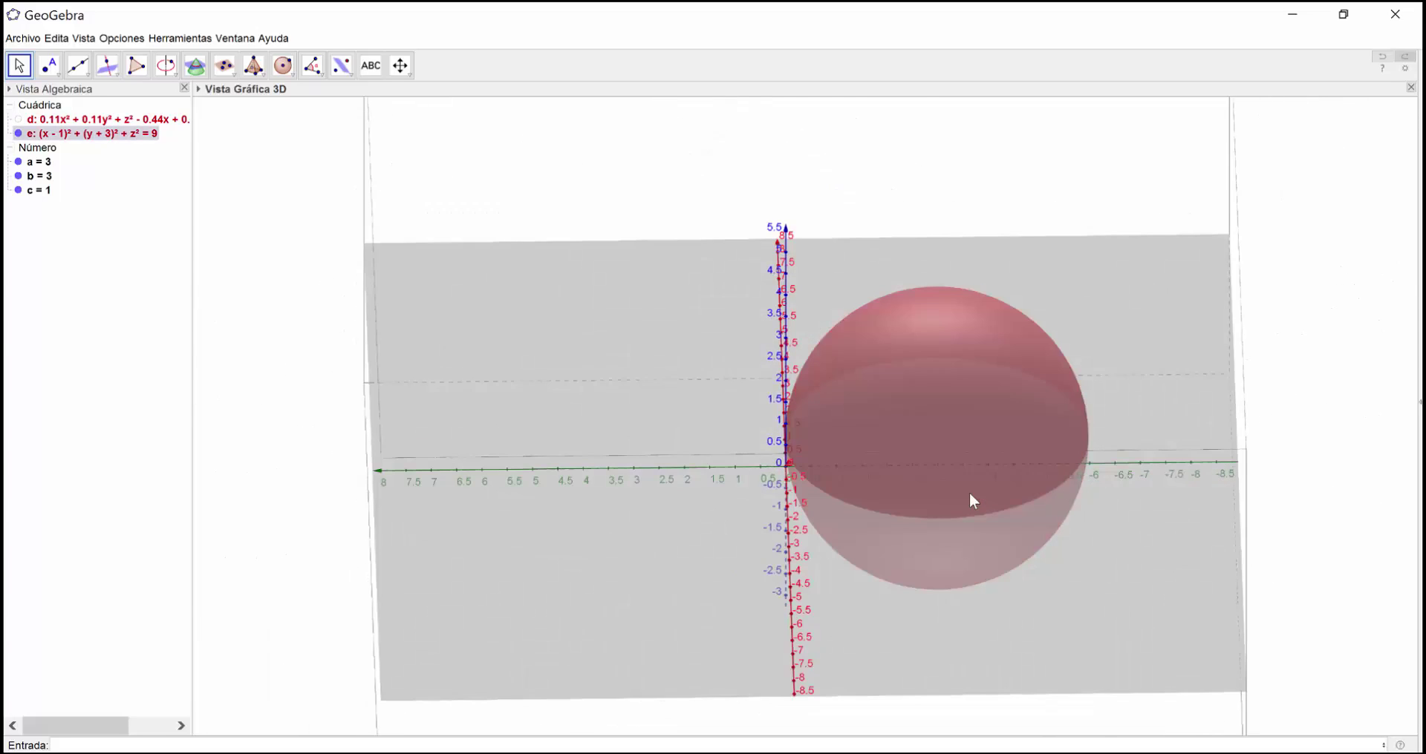
pyautogui.rightClick(935, 392)
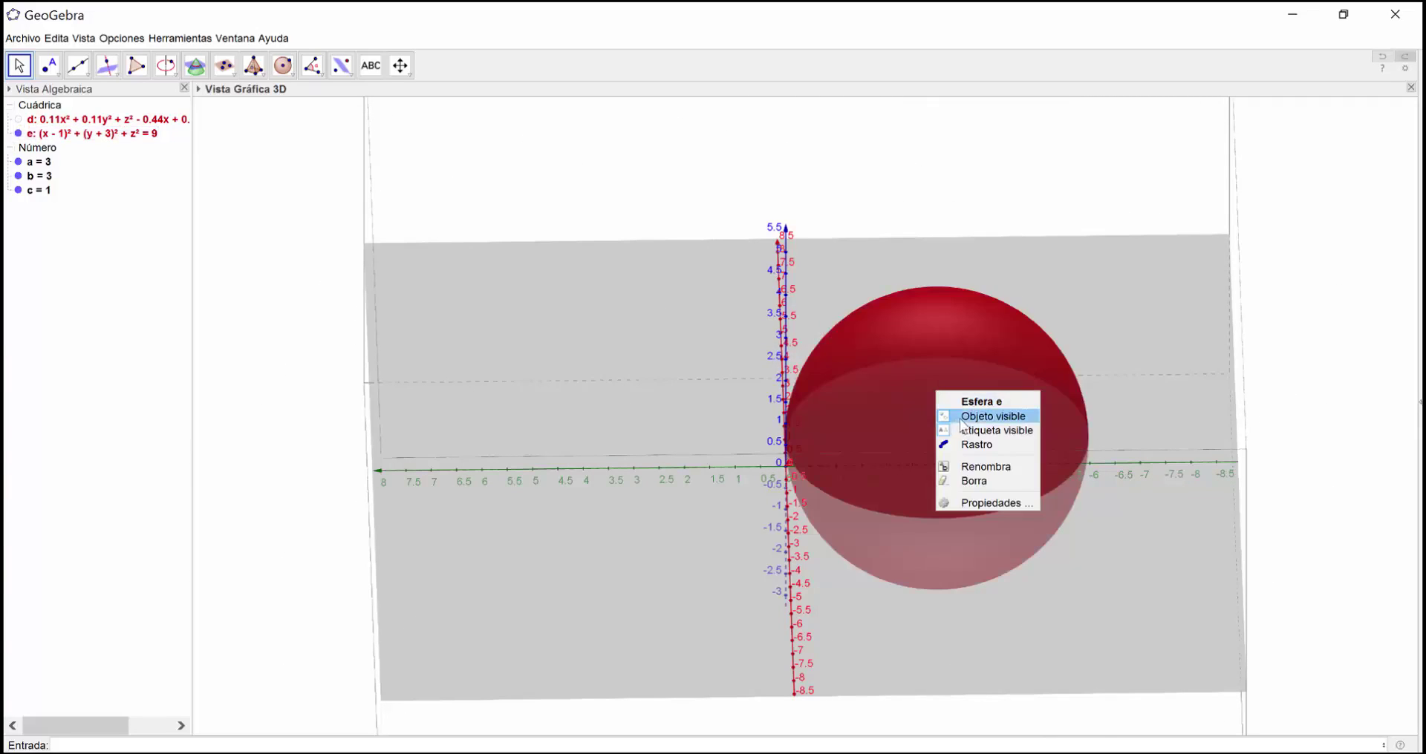
pyautogui.click(998, 418)
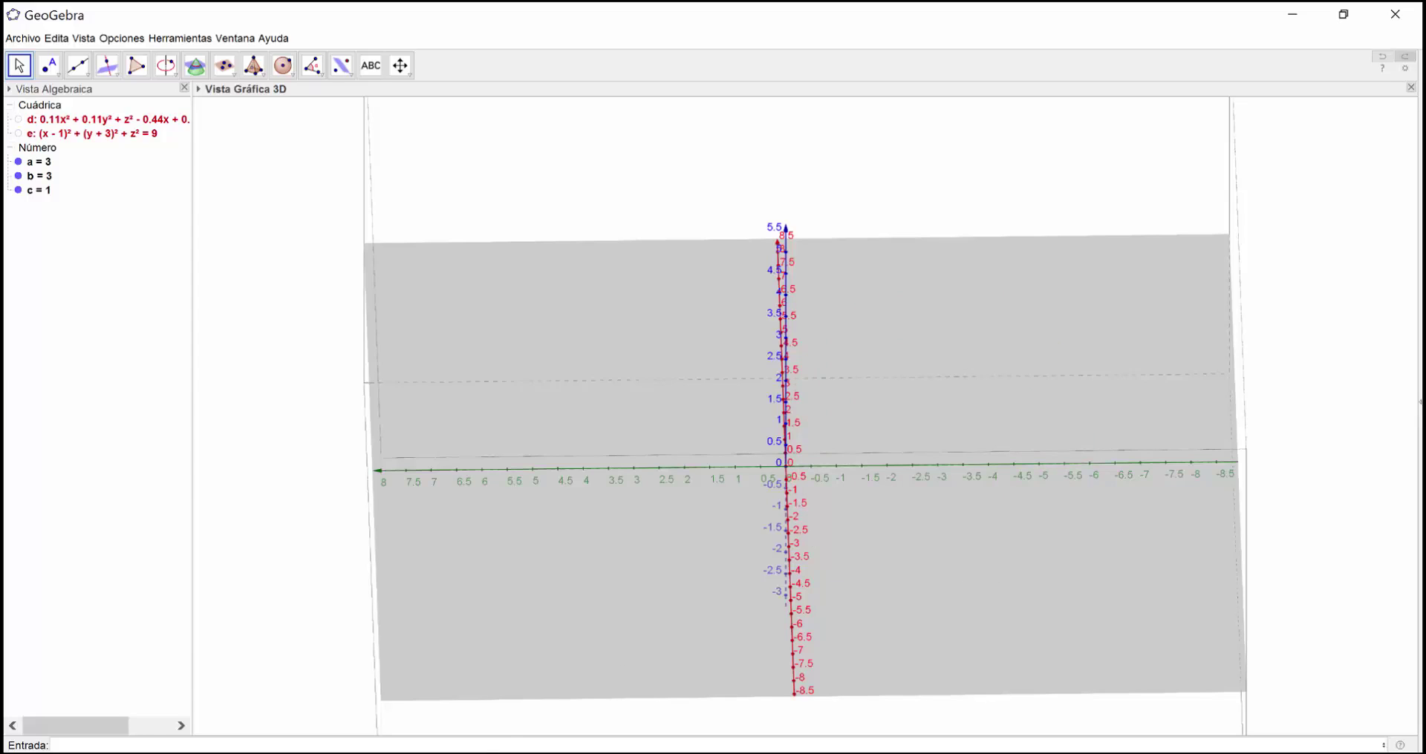
# - Switch to the Word document and copy the elliptic paraboloid (Paraboloide elíptico) equation from the quadric surfaces table
pyautogui.hotkey('alt', 'Tab')
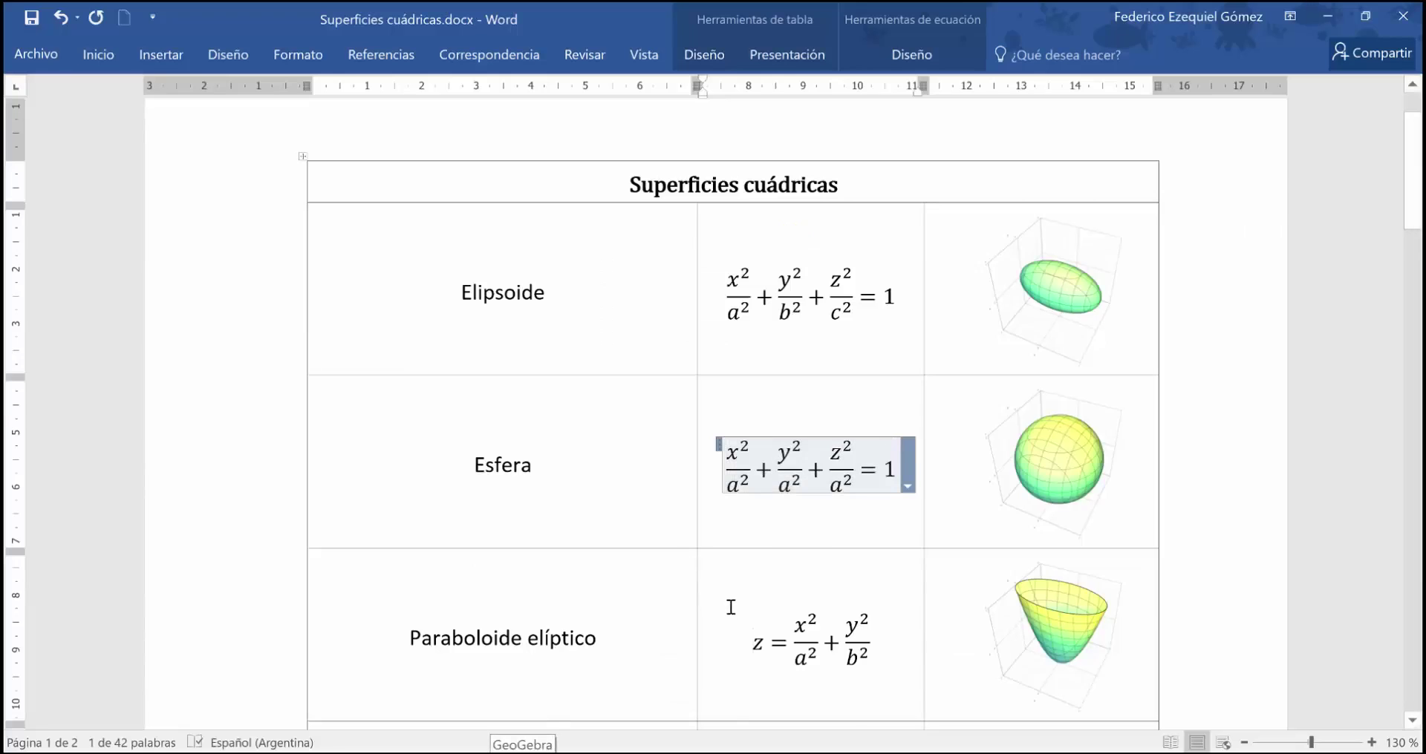
pyautogui.click(731, 607)
pyautogui.scroll(-3, 730, 607)
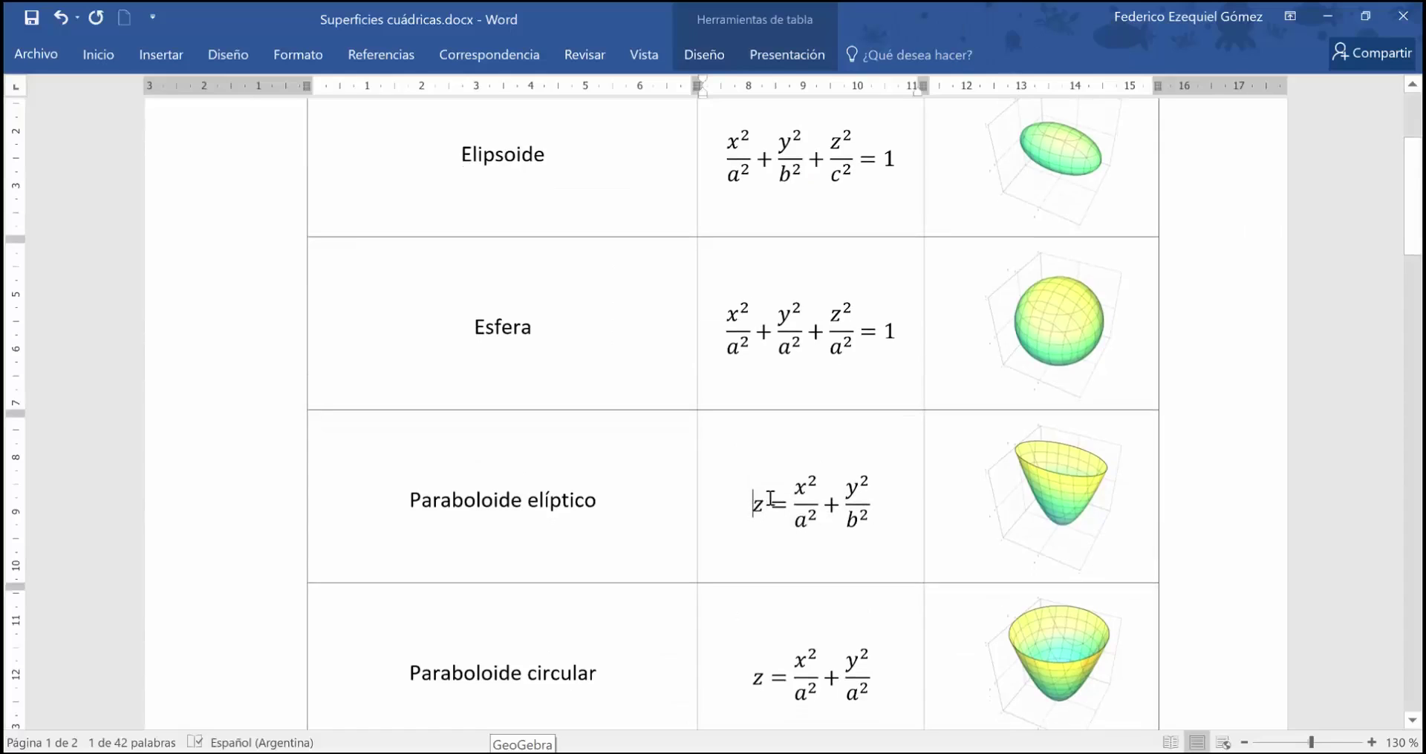
pyautogui.moveTo(771, 499); pyautogui.dragTo(857, 499)
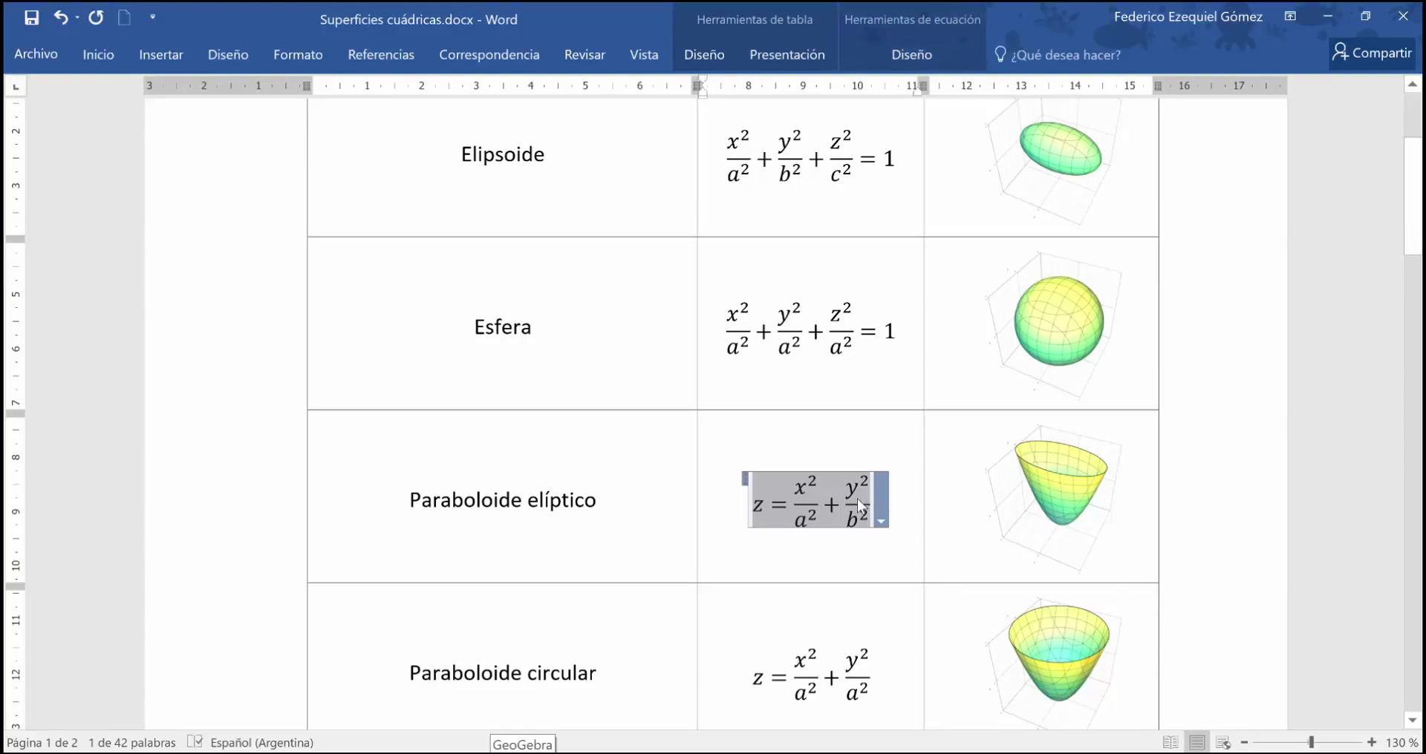
pyautogui.rightClick(857, 499)
pyautogui.click(895, 541)
# - Switch back to GeoGebra and plot the elliptic paraboloid from the copied equation z=x^2/a^2 +y^2/b^2
pyautogui.hotkey('alt', 'Tab')
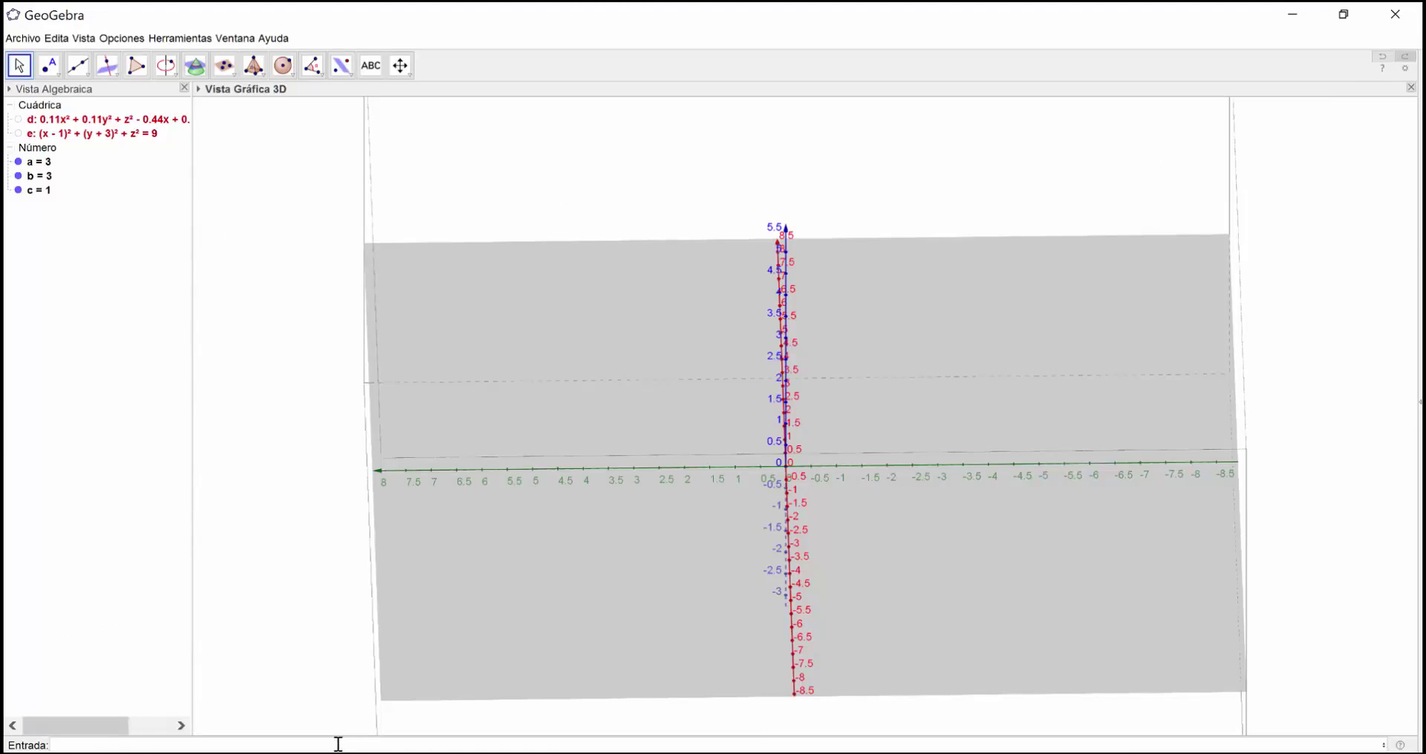
pyautogui.hotkey('ctrl', 'v')
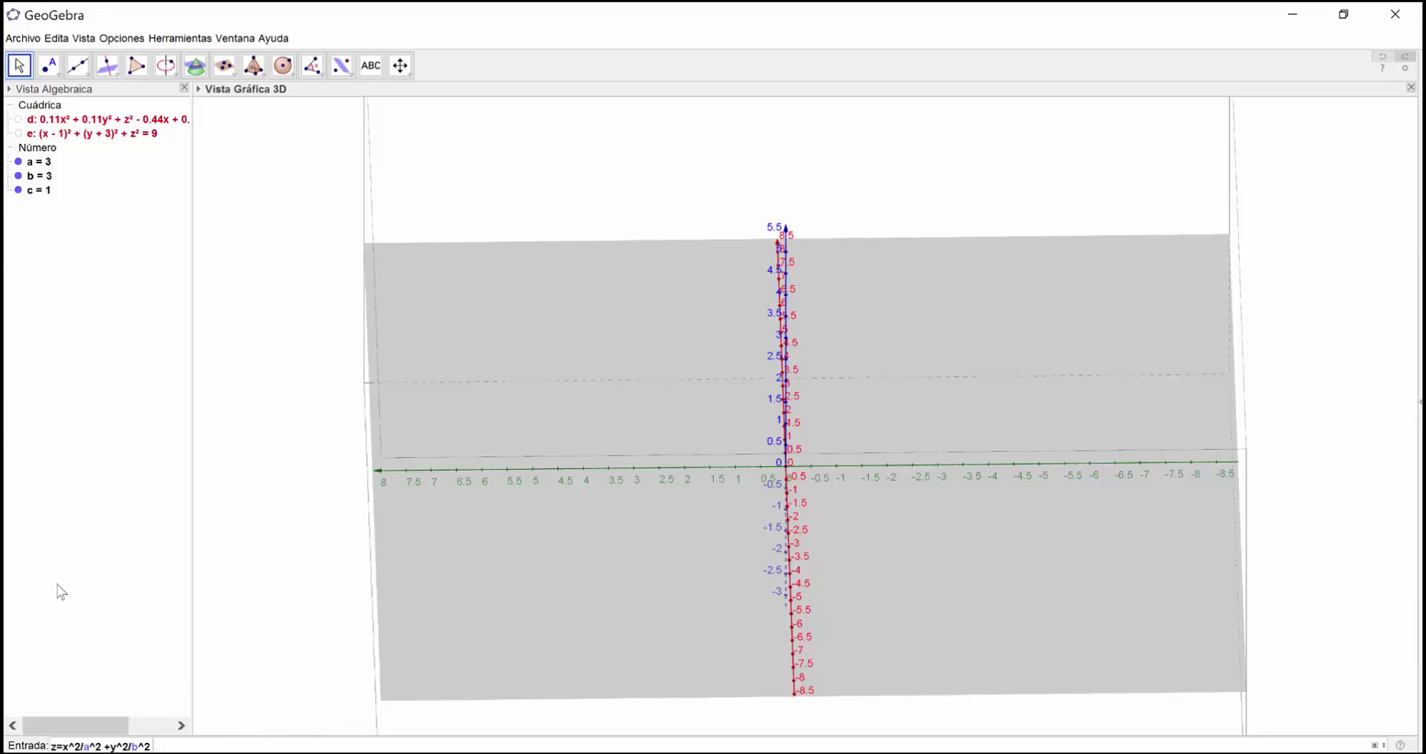
pyautogui.click(161, 746)
pyautogui.press('Return')
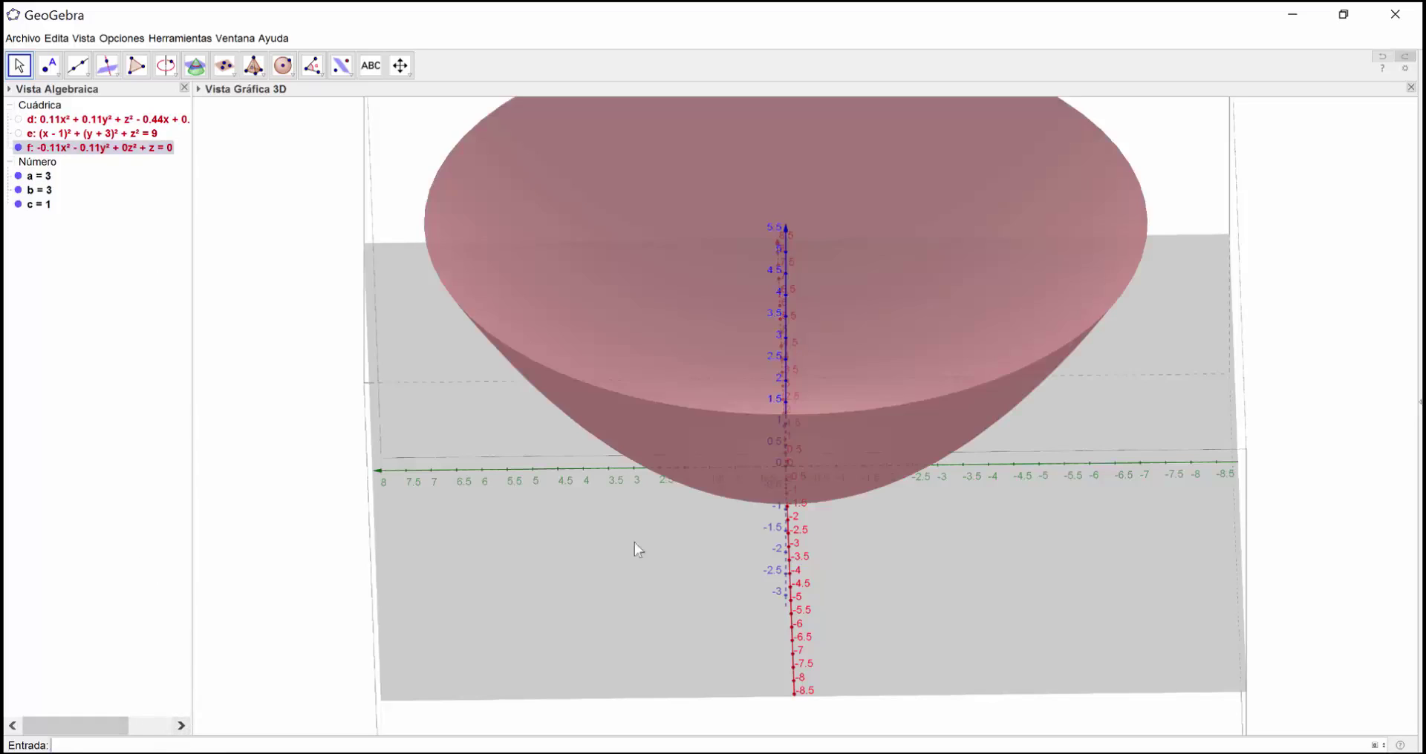
# - Set the parameter a to 4 to stretch the paraboloid along the x-axis
pyautogui.moveTo(1063, 507); pyautogui.dragTo(1059, 497)
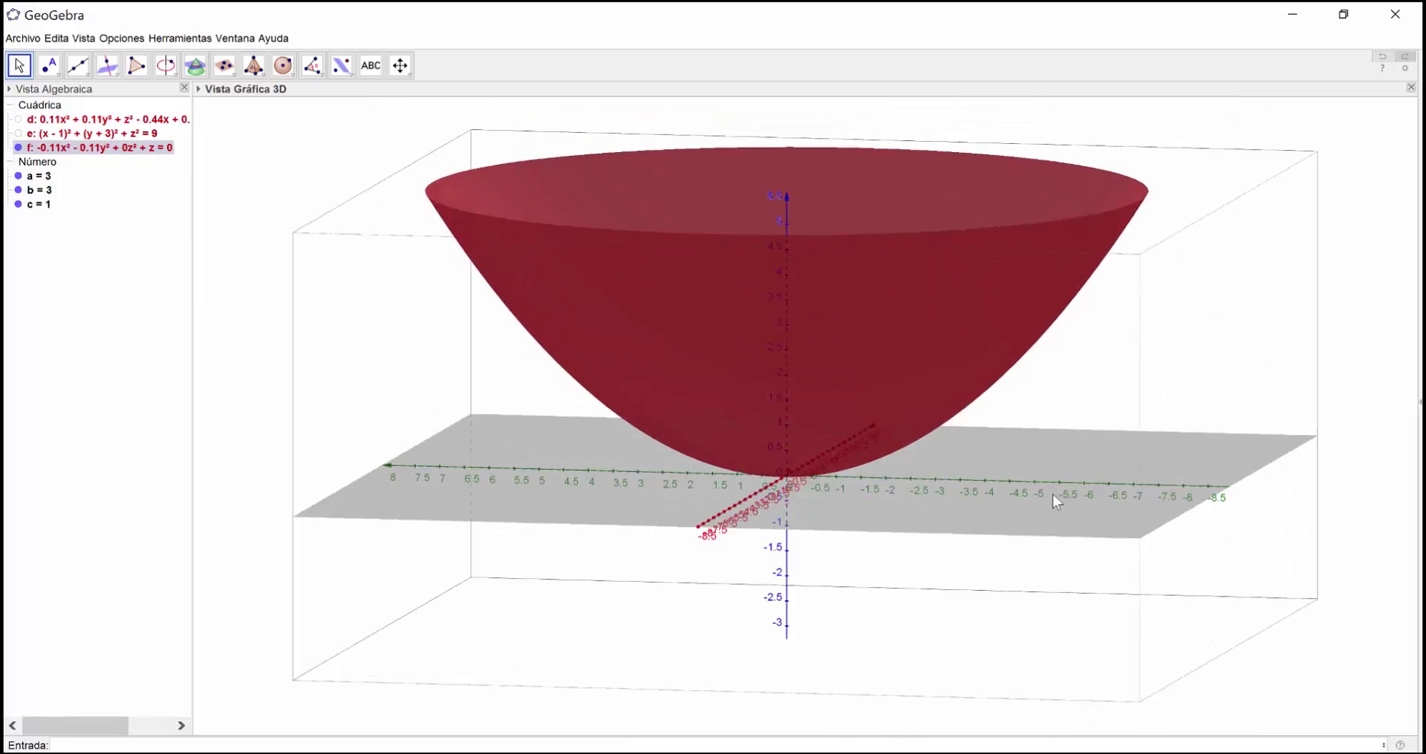
pyautogui.click(1042, 500)
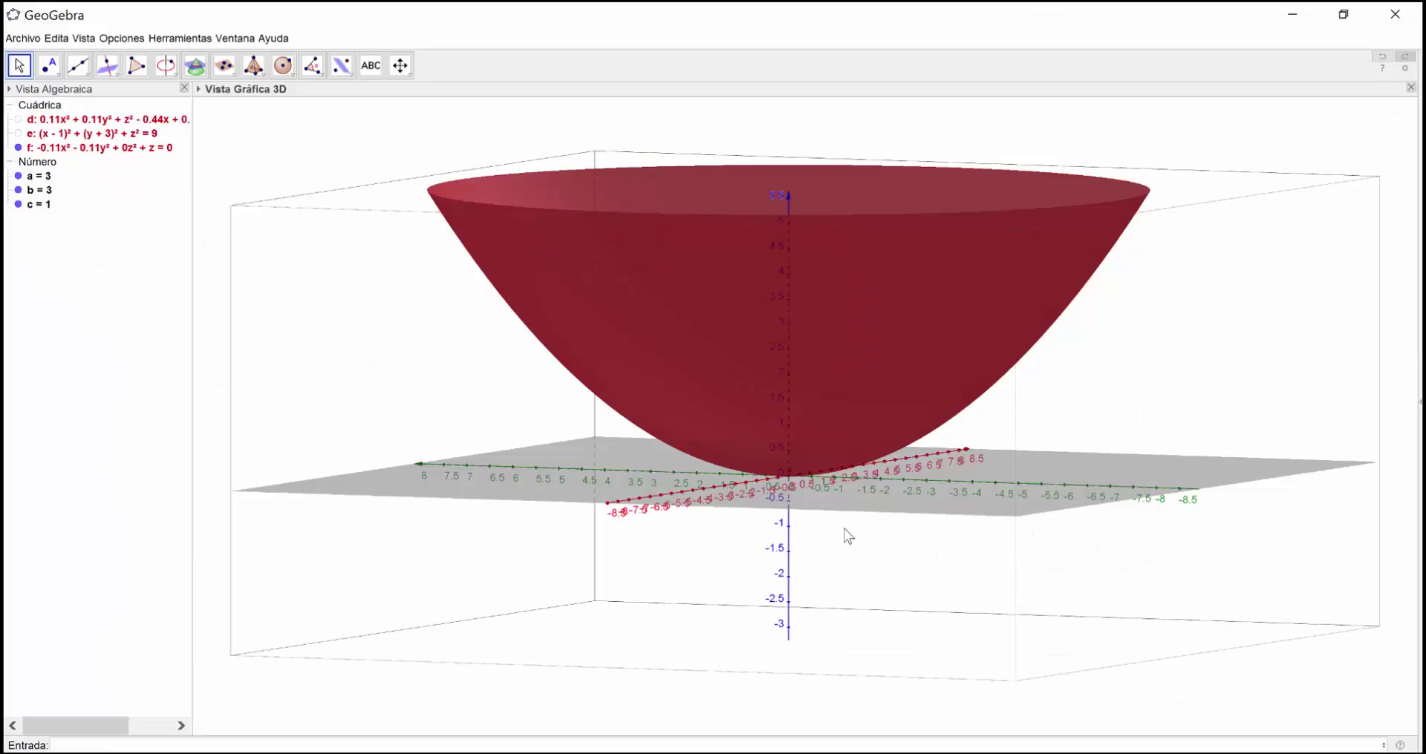
pyautogui.scroll(-5, 848, 536)
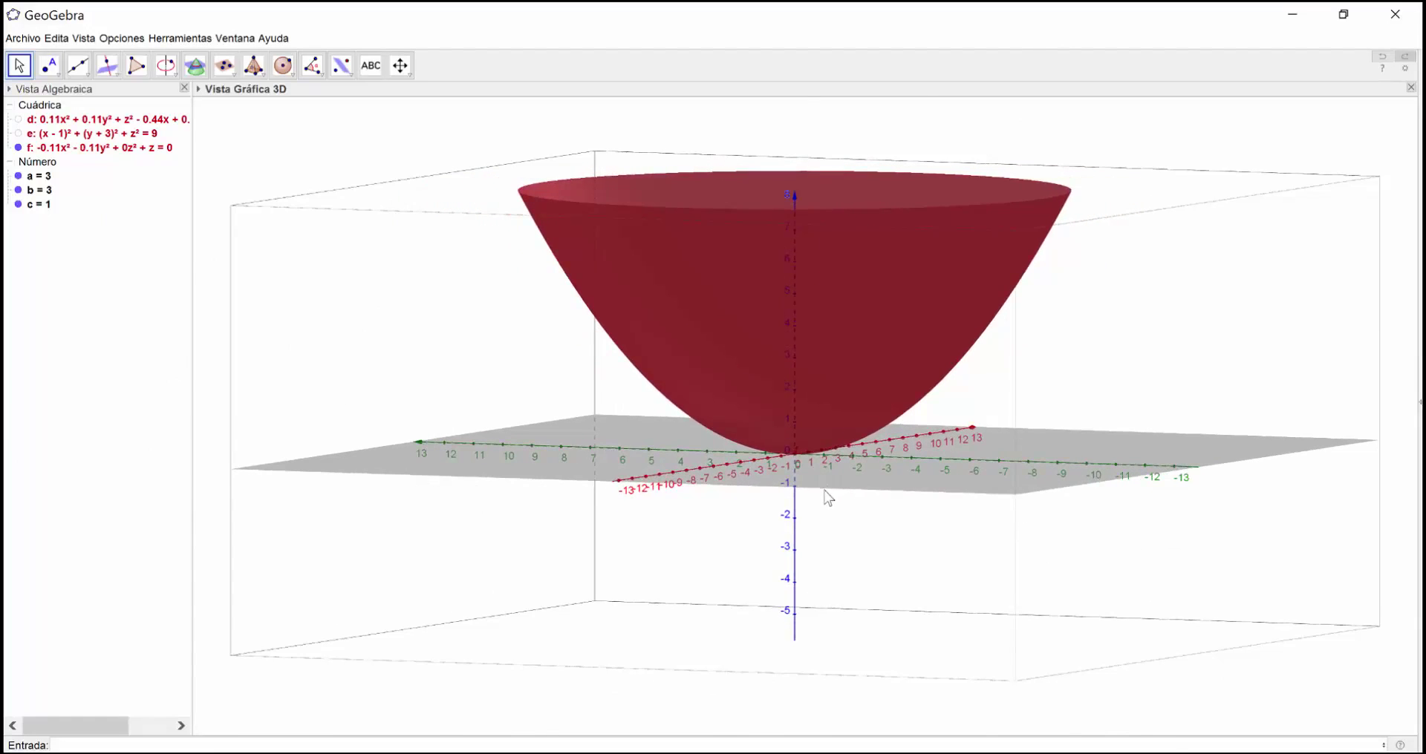
pyautogui.hotkey('ctrl', 'm')
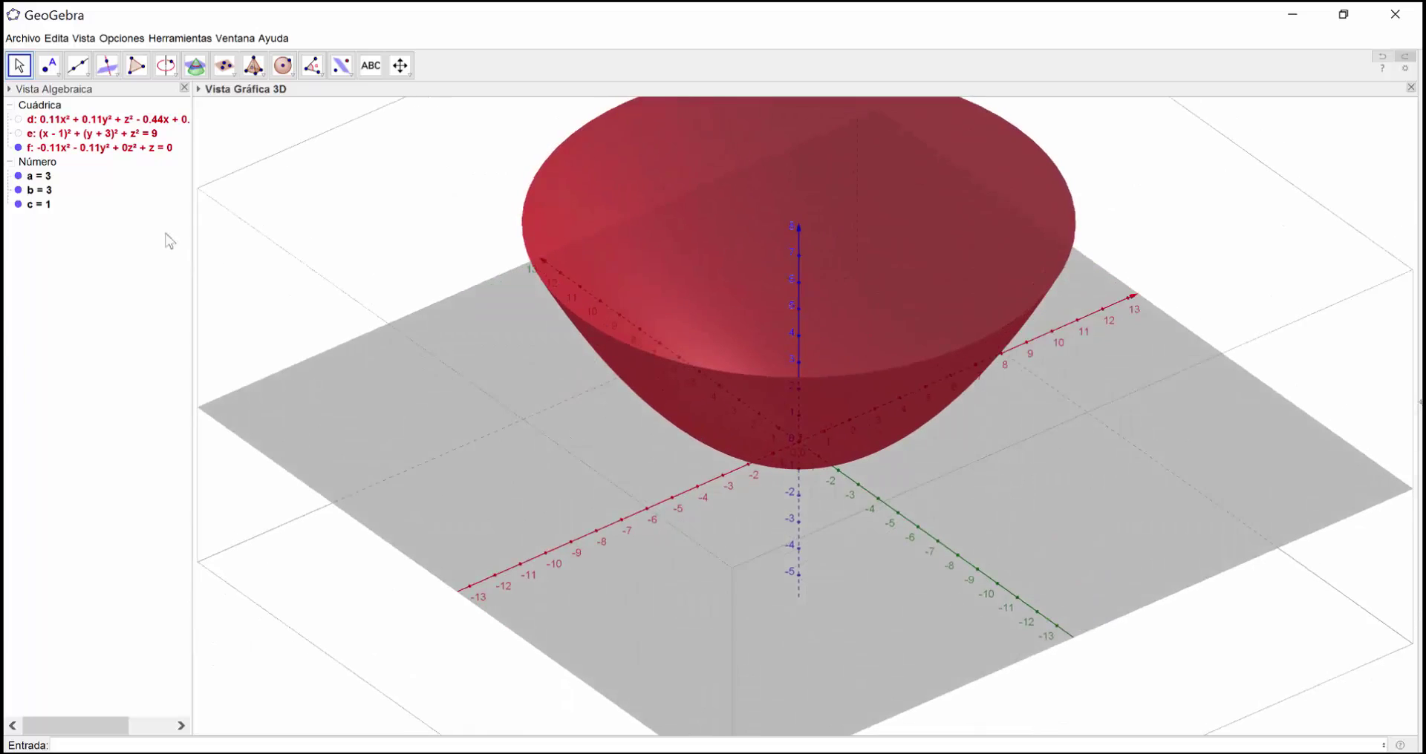
pyautogui.doubleClick(45, 178)
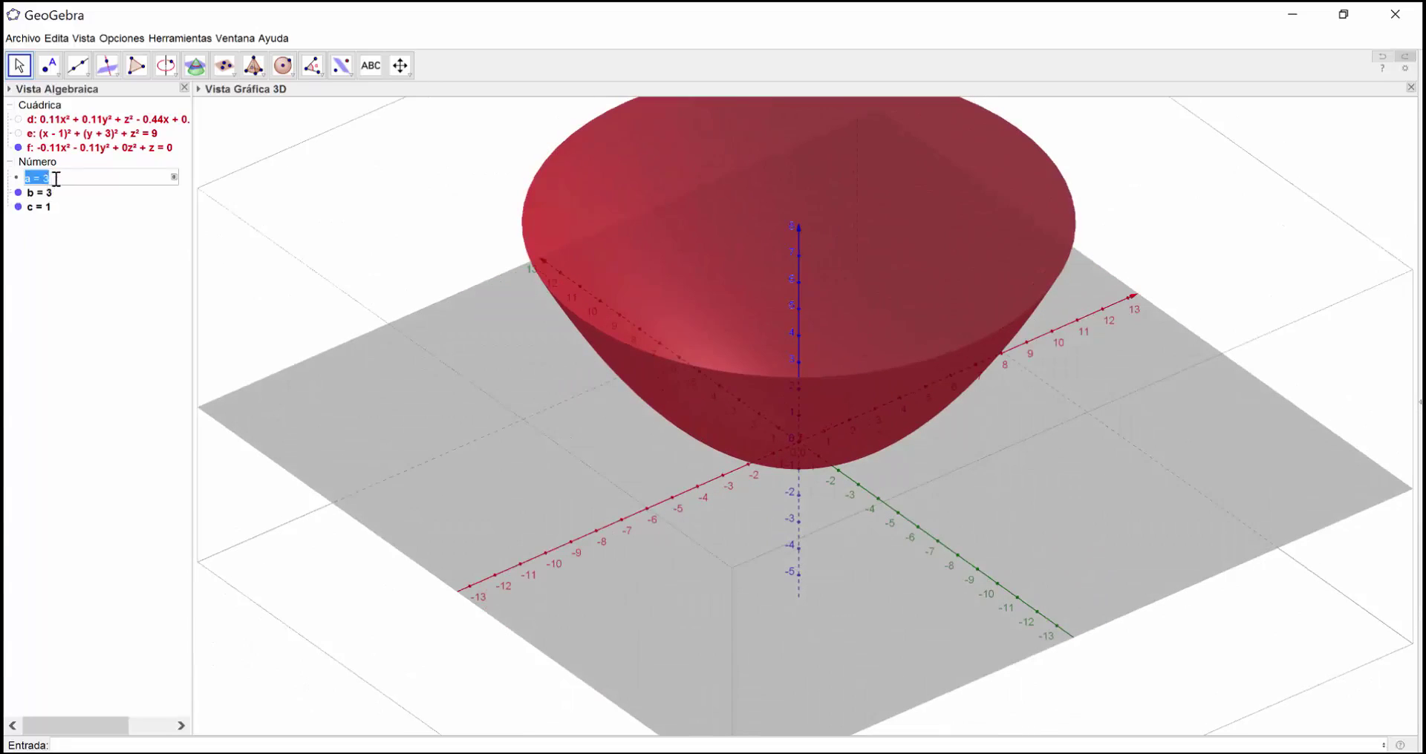
pyautogui.click(56, 178)
pyautogui.write('4')
pyautogui.press('Return')
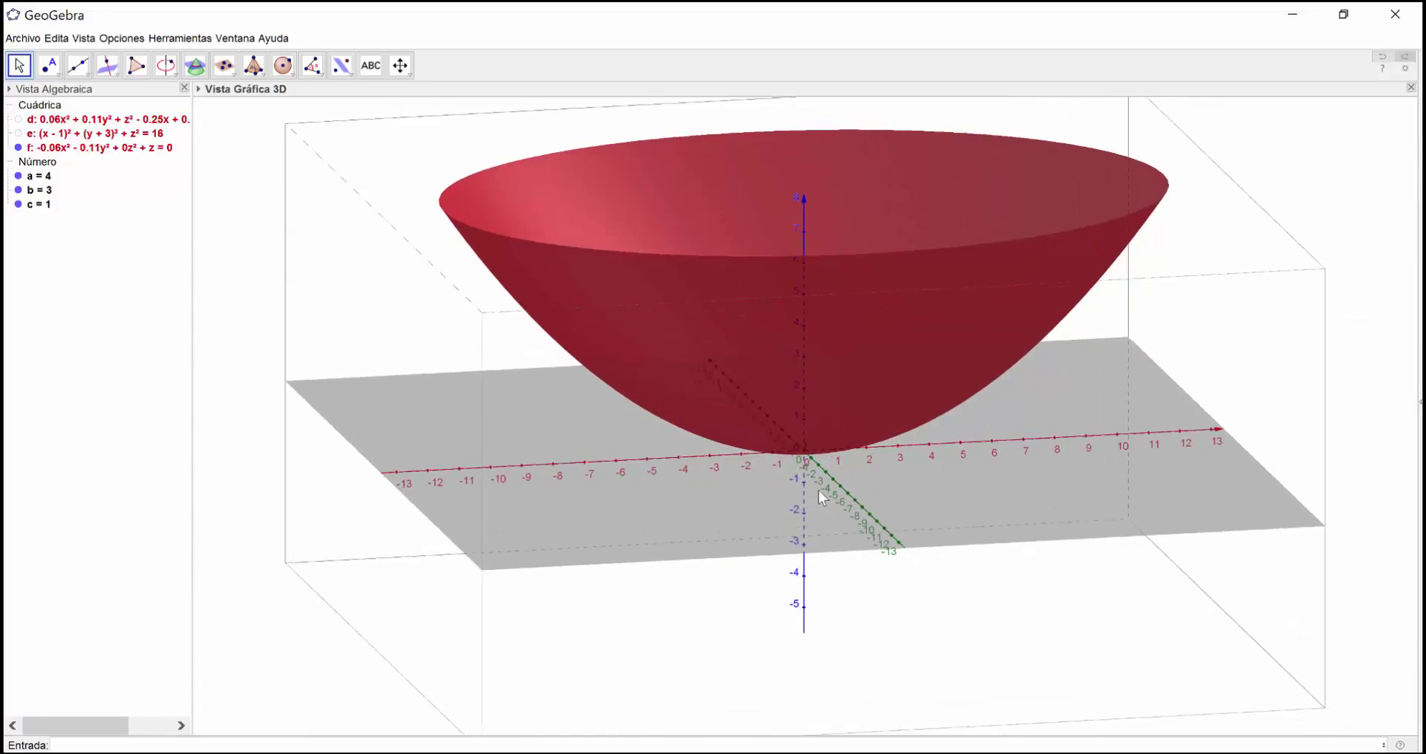
# - Add the horizontal plane z=2 so that it cuts through the elliptic paraboloid
pyautogui.click(532, 318)
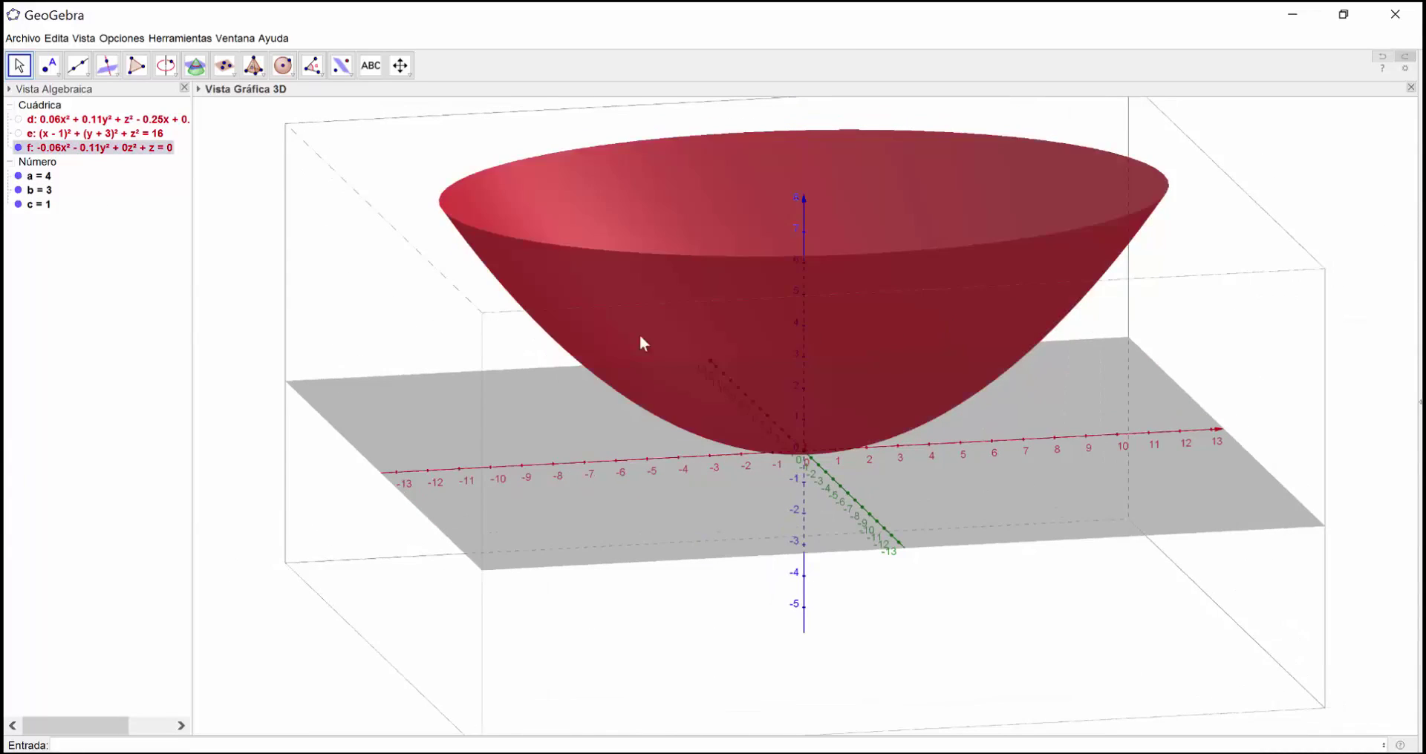
pyautogui.click(369, 350)
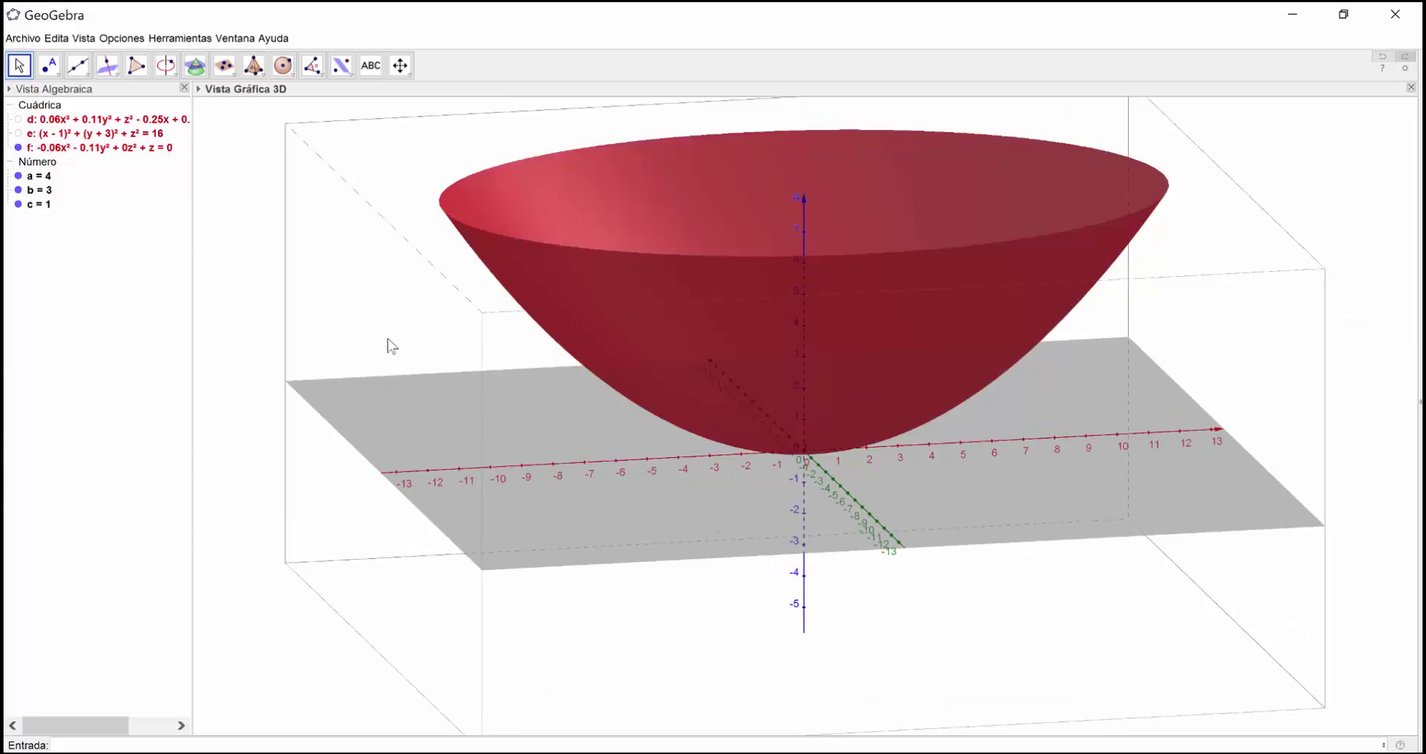
pyautogui.click(1031, 335)
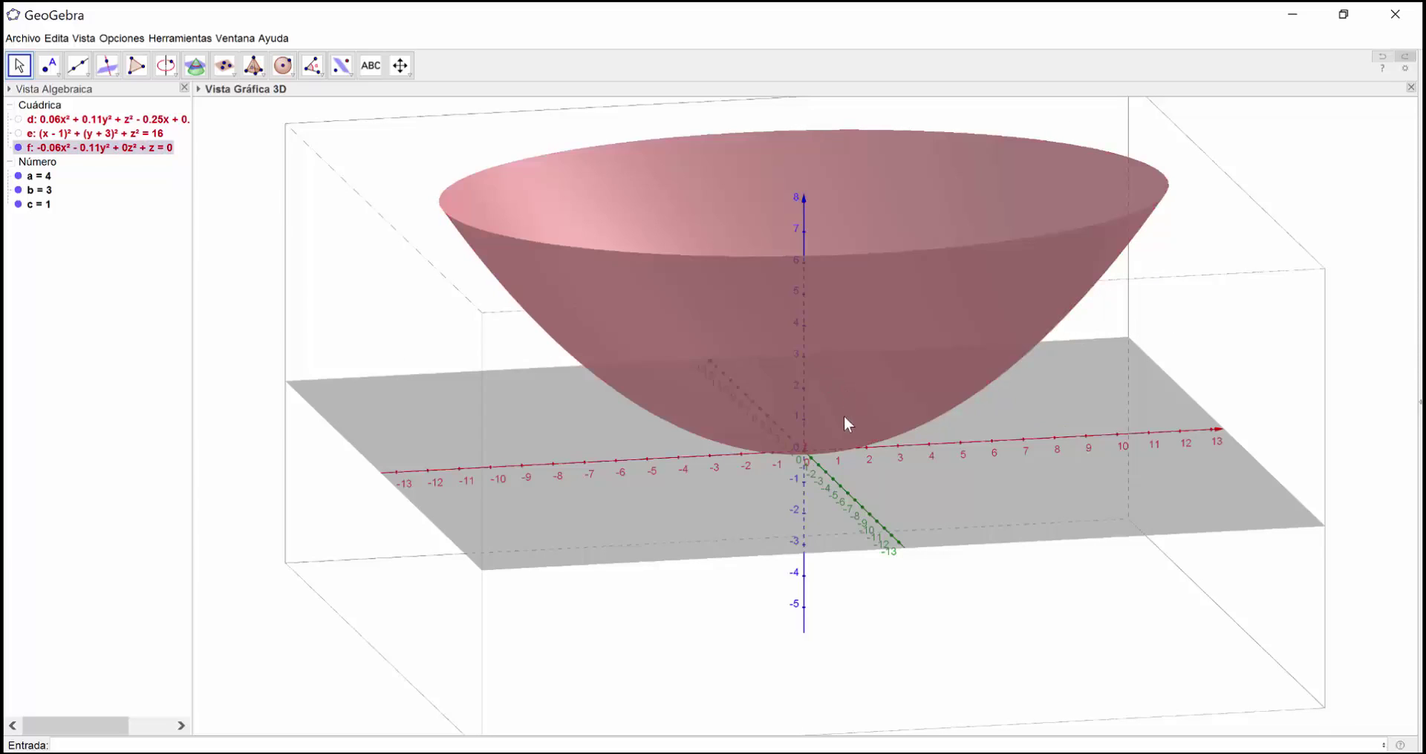
pyautogui.moveTo(844, 417); pyautogui.dragTo(854, 386)
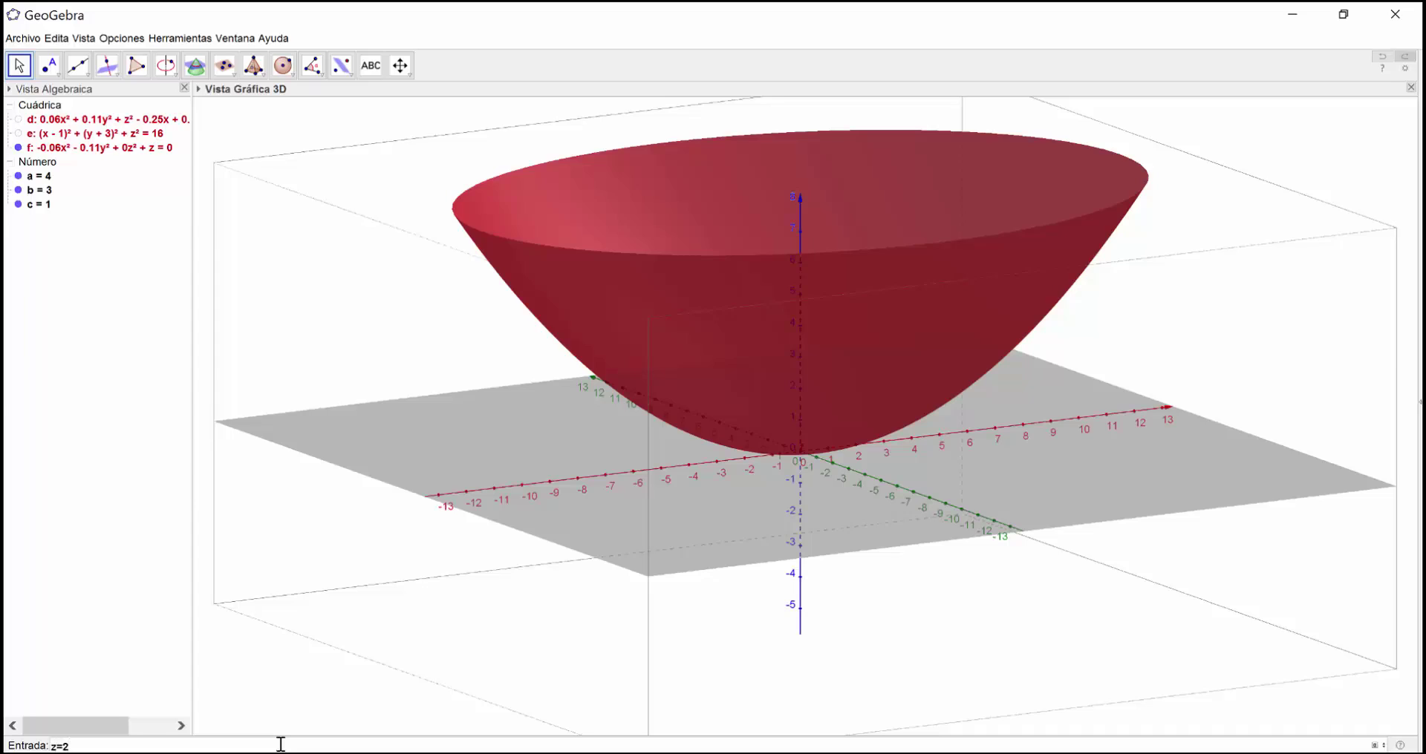
pyautogui.press('Return')
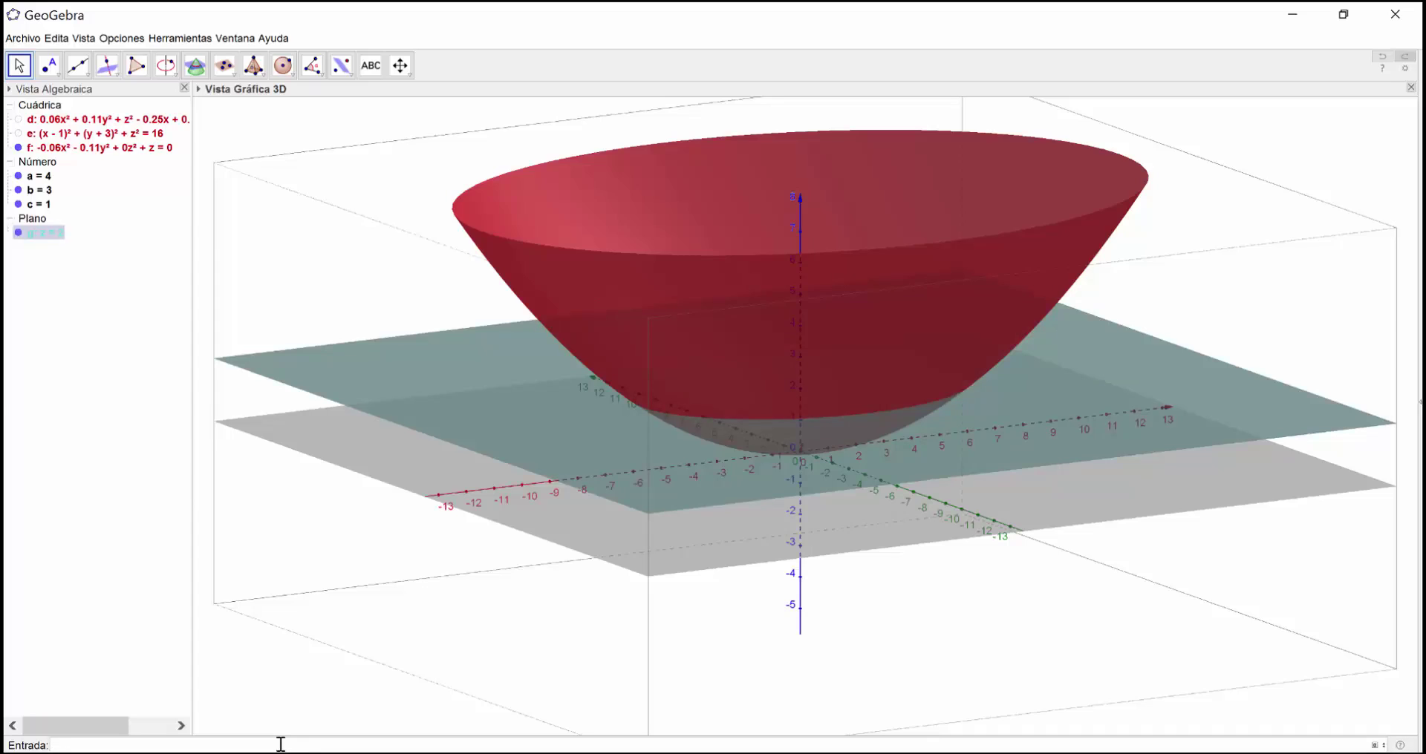
# - Examine the curve where the horizontal plane cuts the paraboloid, from above and from the side
pyautogui.click(995, 542)
pyautogui.moveTo(993, 551); pyautogui.dragTo(991, 585)
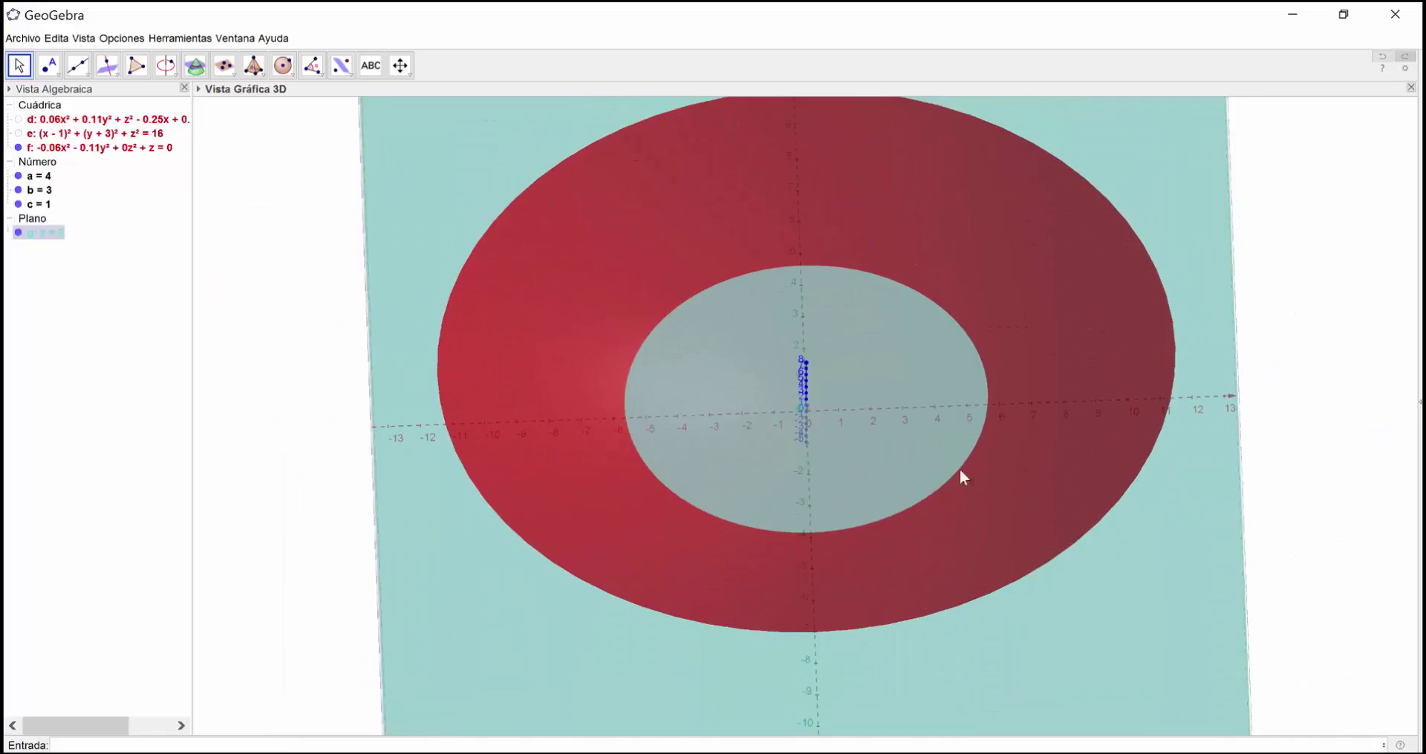
pyautogui.moveTo(827, 308); pyautogui.dragTo(861, 392)
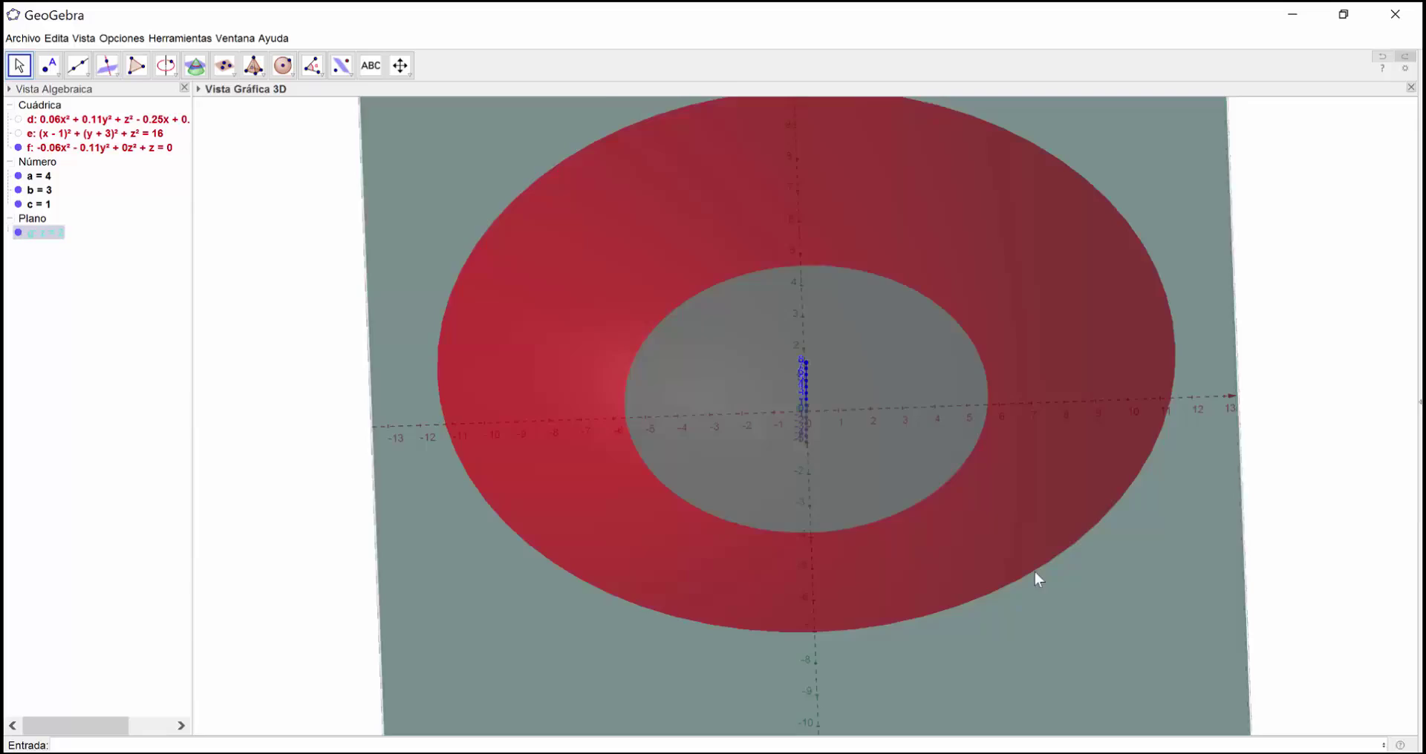
pyautogui.moveTo(1034, 576)
pyautogui.mouseDown()
pyautogui.moveTo(1038, 550)
pyautogui.moveTo(1030, 563)
pyautogui.mouseUp()
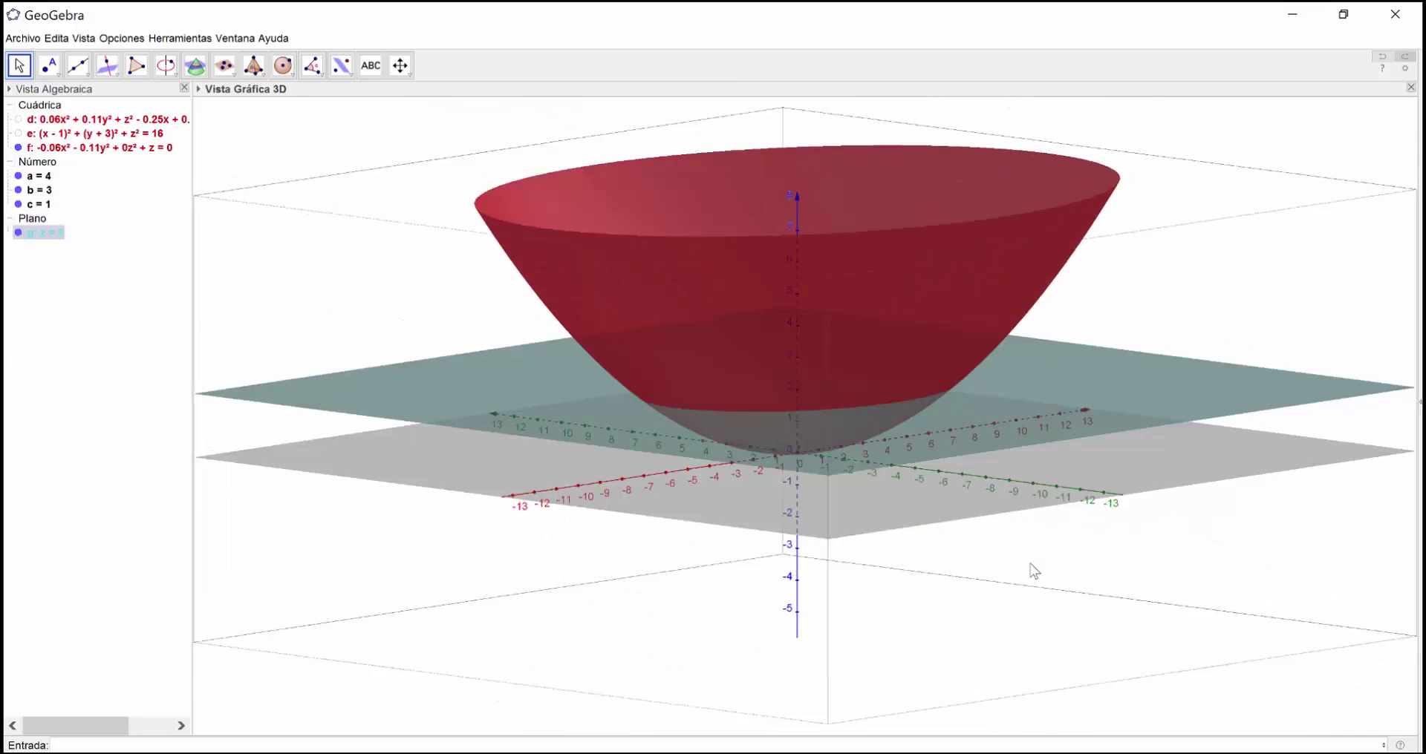
# - Hide the horizontal plane z=2 so that only the elliptic paraboloid is shown
pyautogui.rightClick(42, 235)
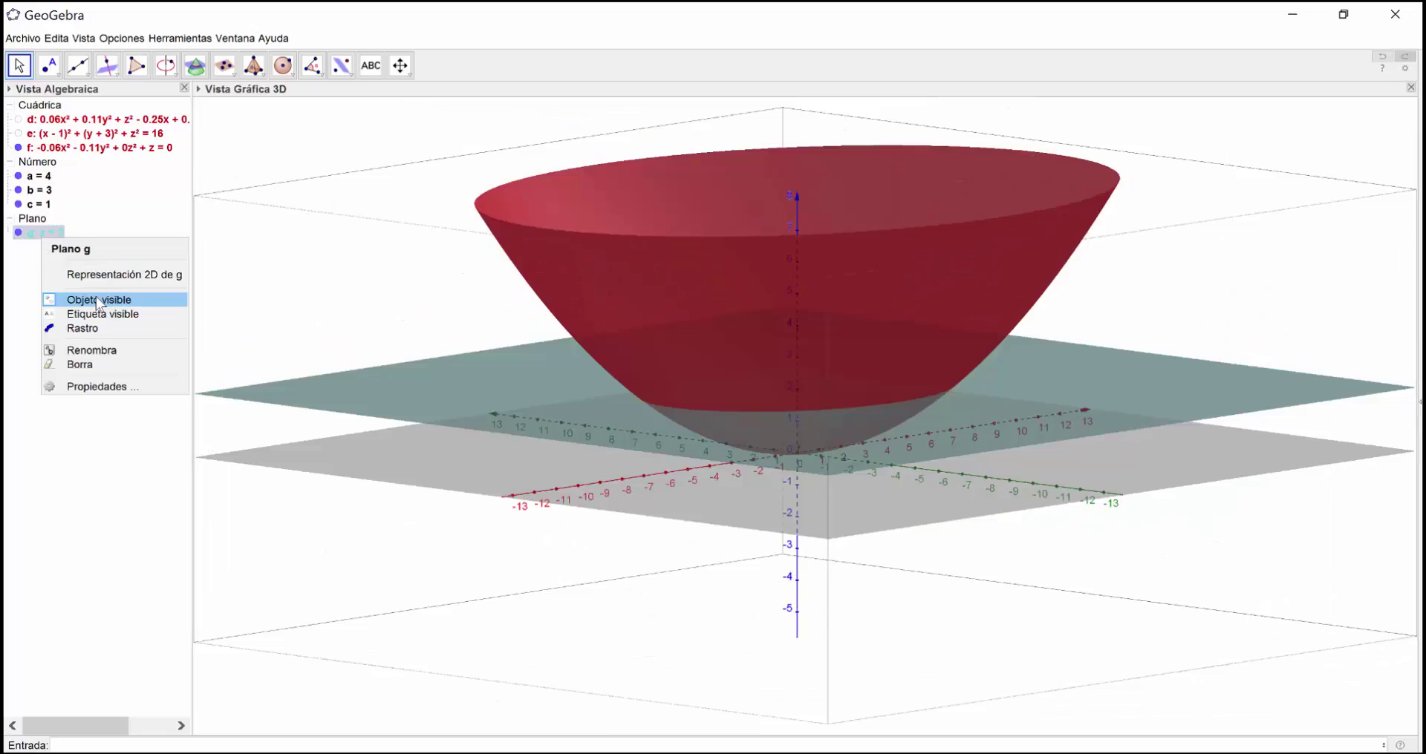
pyautogui.click(19, 234)
pyautogui.moveTo(942, 592); pyautogui.dragTo(945, 594)
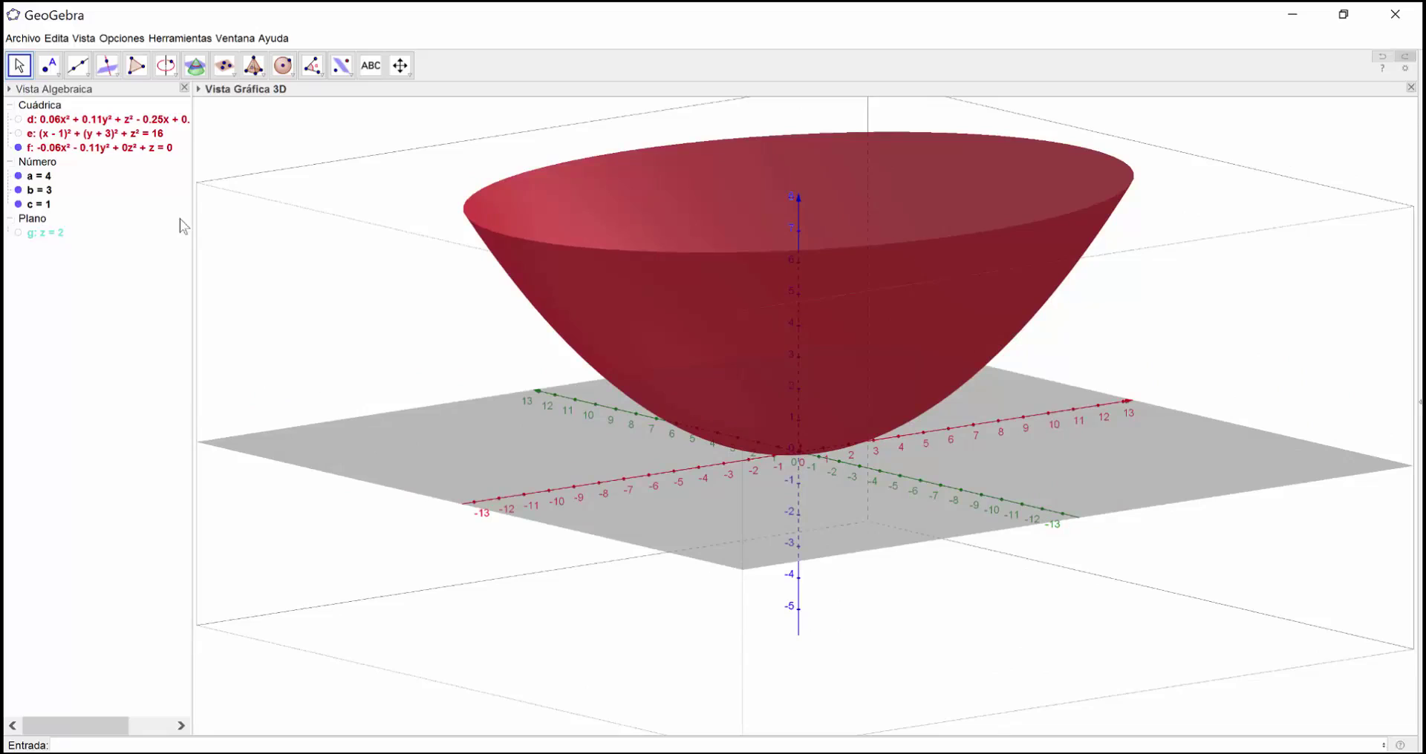
pyautogui.click(132, 149)
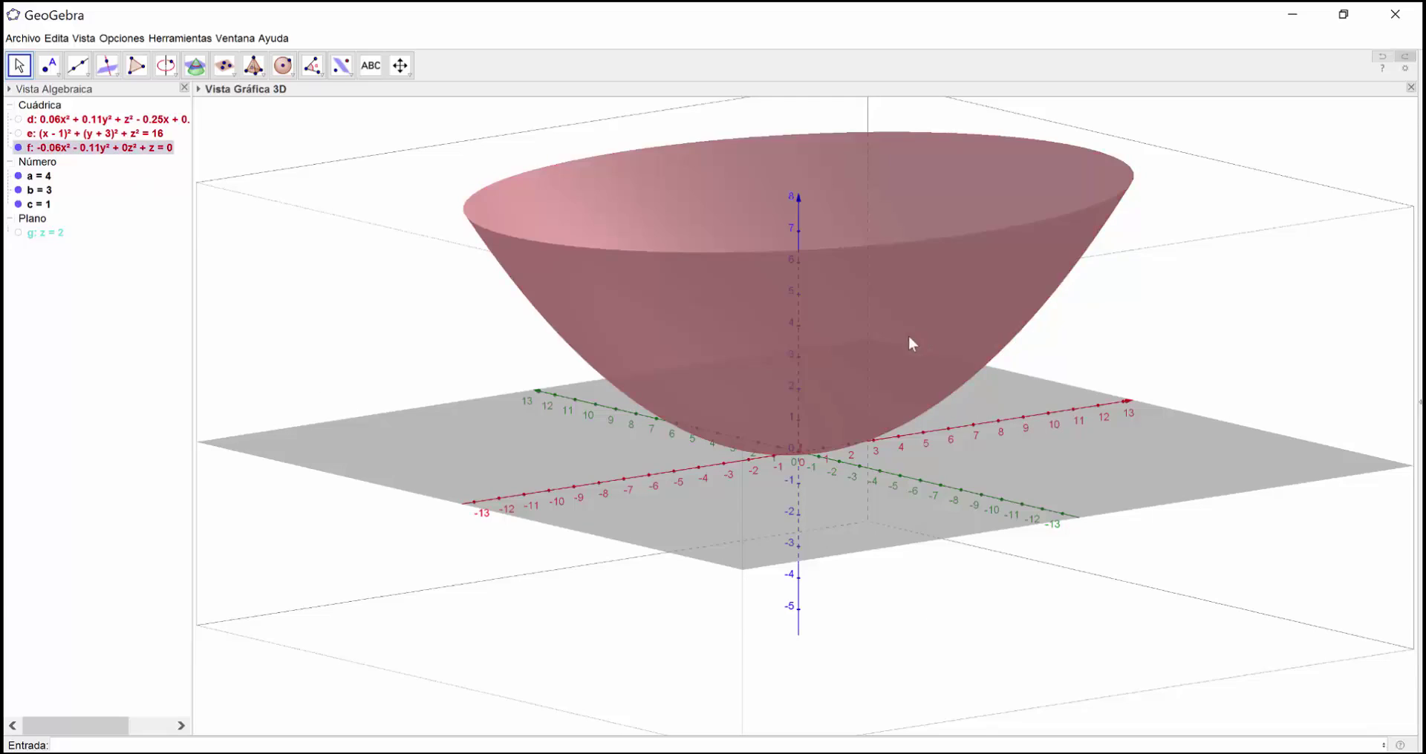
pyautogui.click(978, 558)
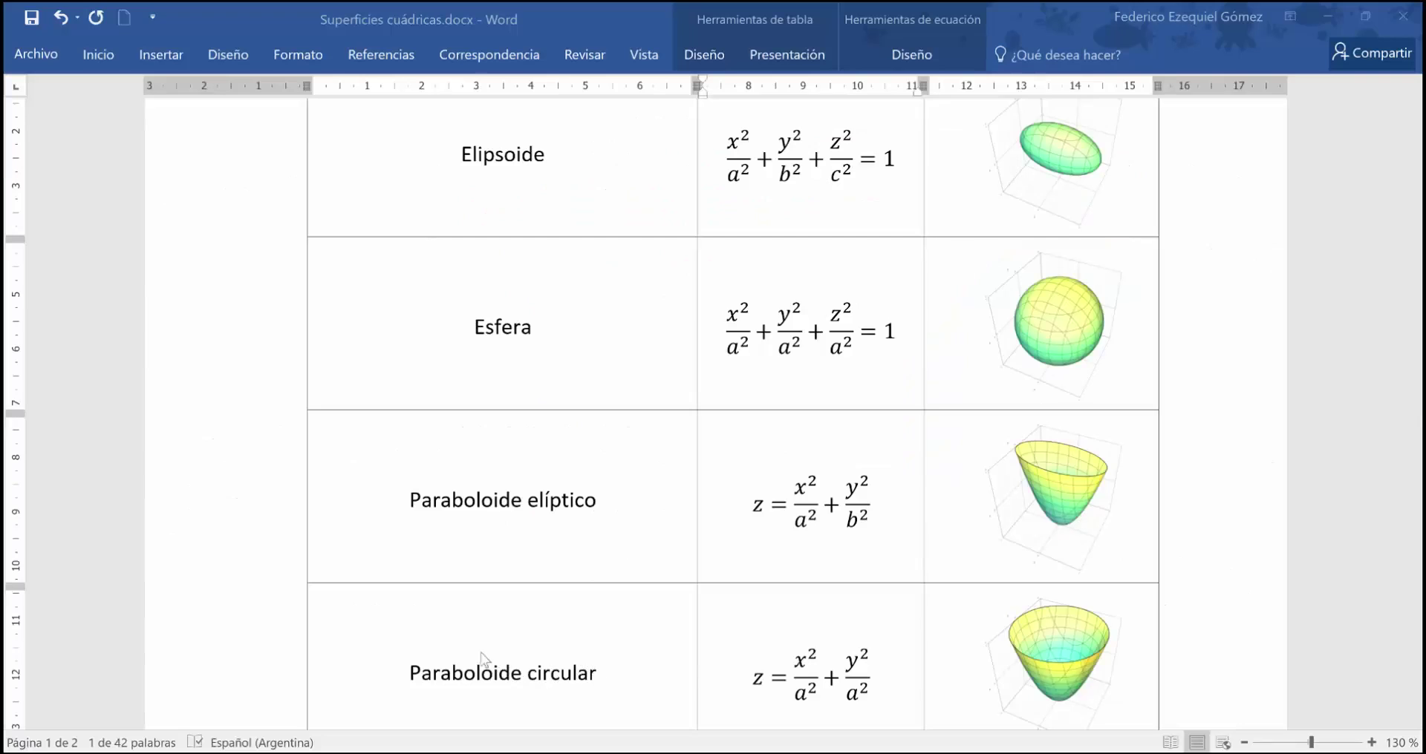
# - In the Word table, add the equation x = z²/a² + y²/b² below the elliptic paraboloid's existing equation
pyautogui.click(481, 656)
pyautogui.click(759, 512)
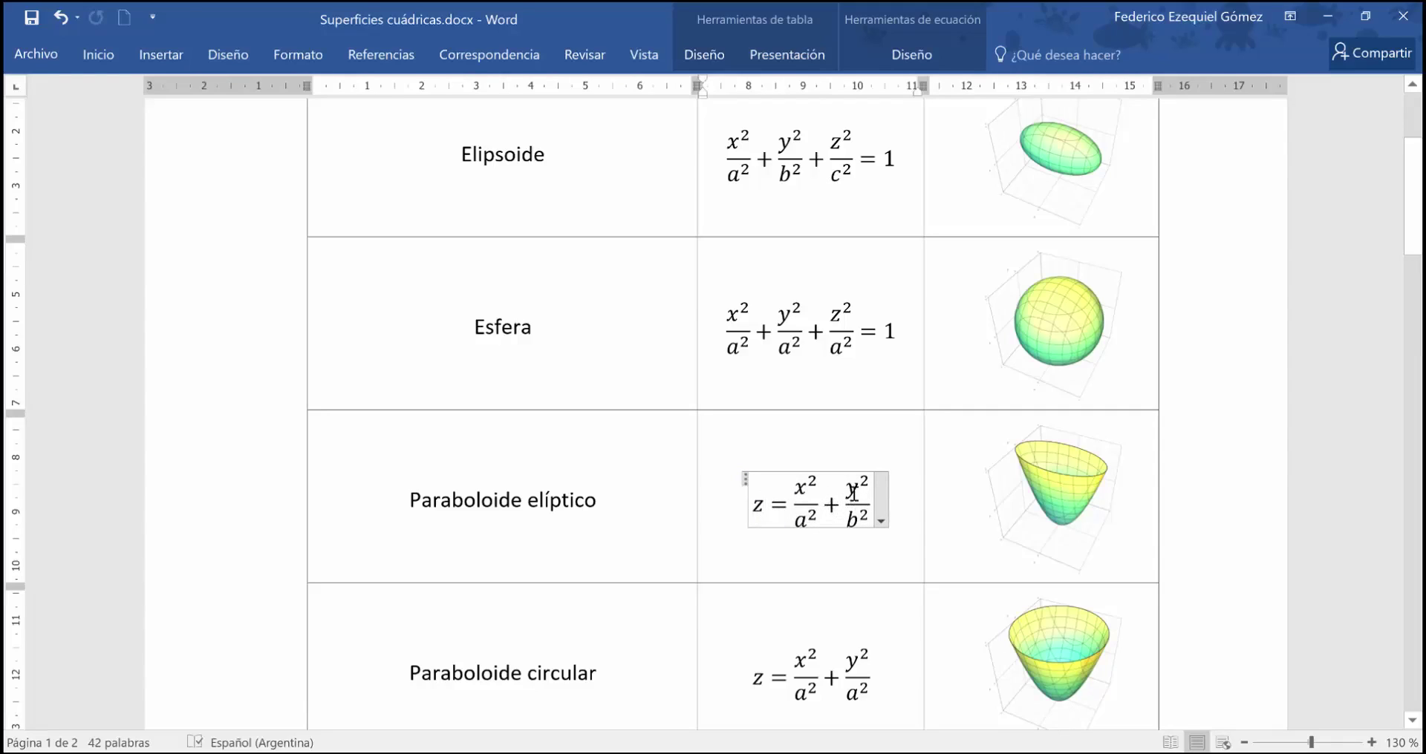
pyautogui.click(906, 501)
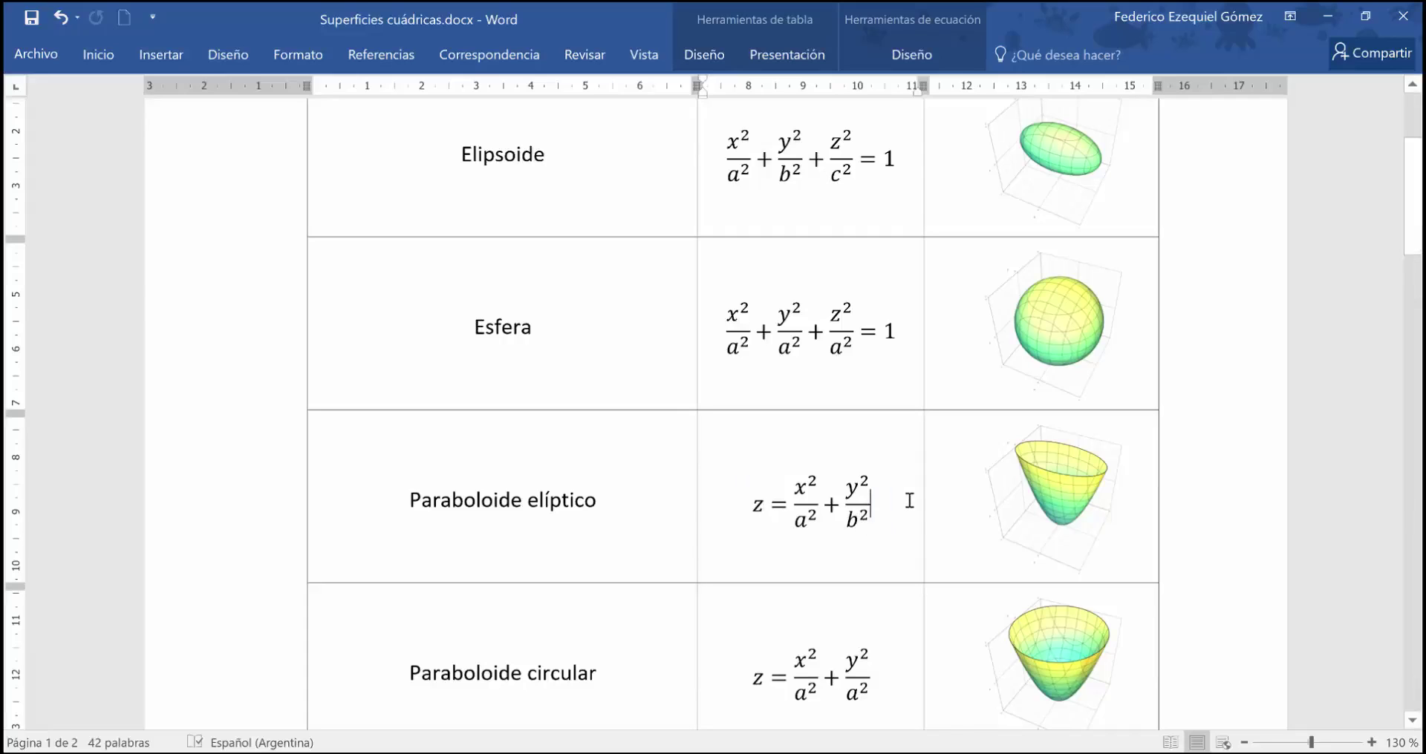
pyautogui.press('Return')
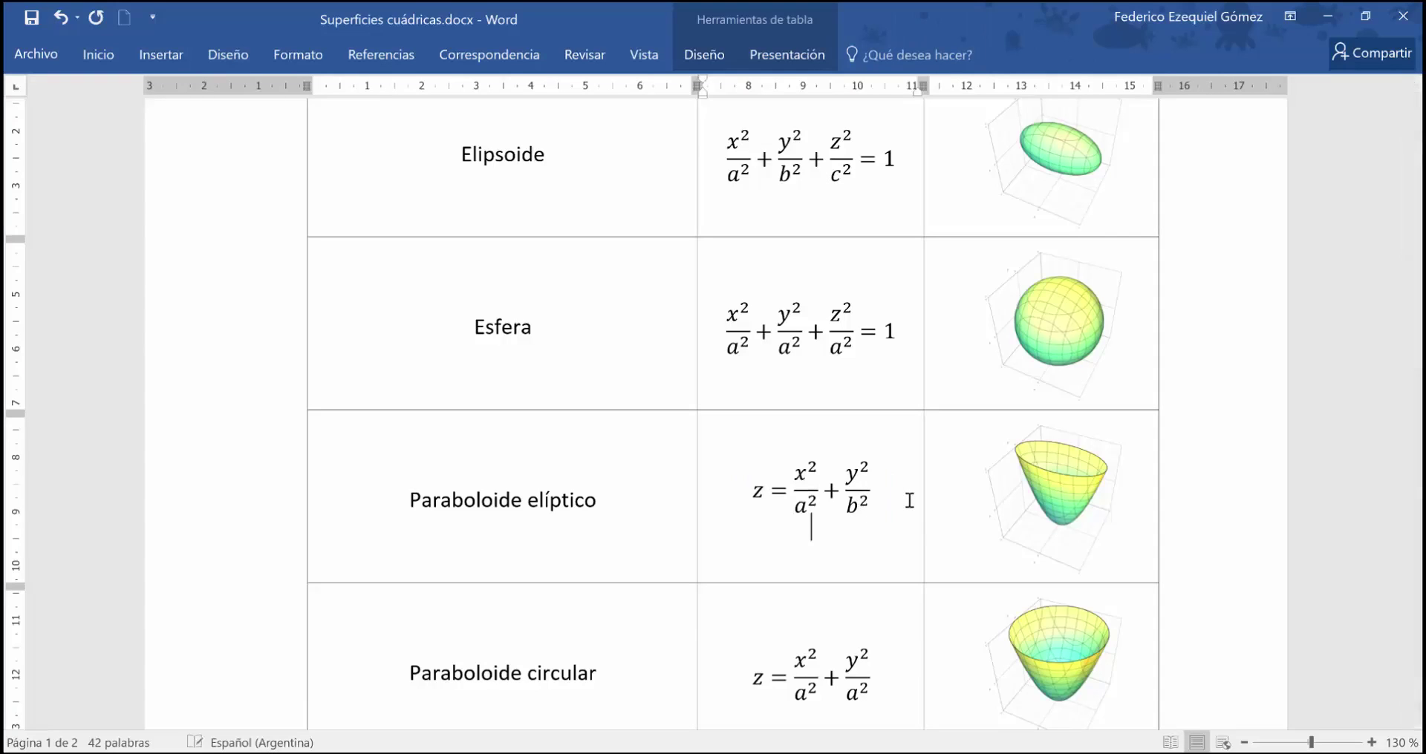
pyautogui.hotkey('shift', 'Right')
pyautogui.hotkey('alt', '=')
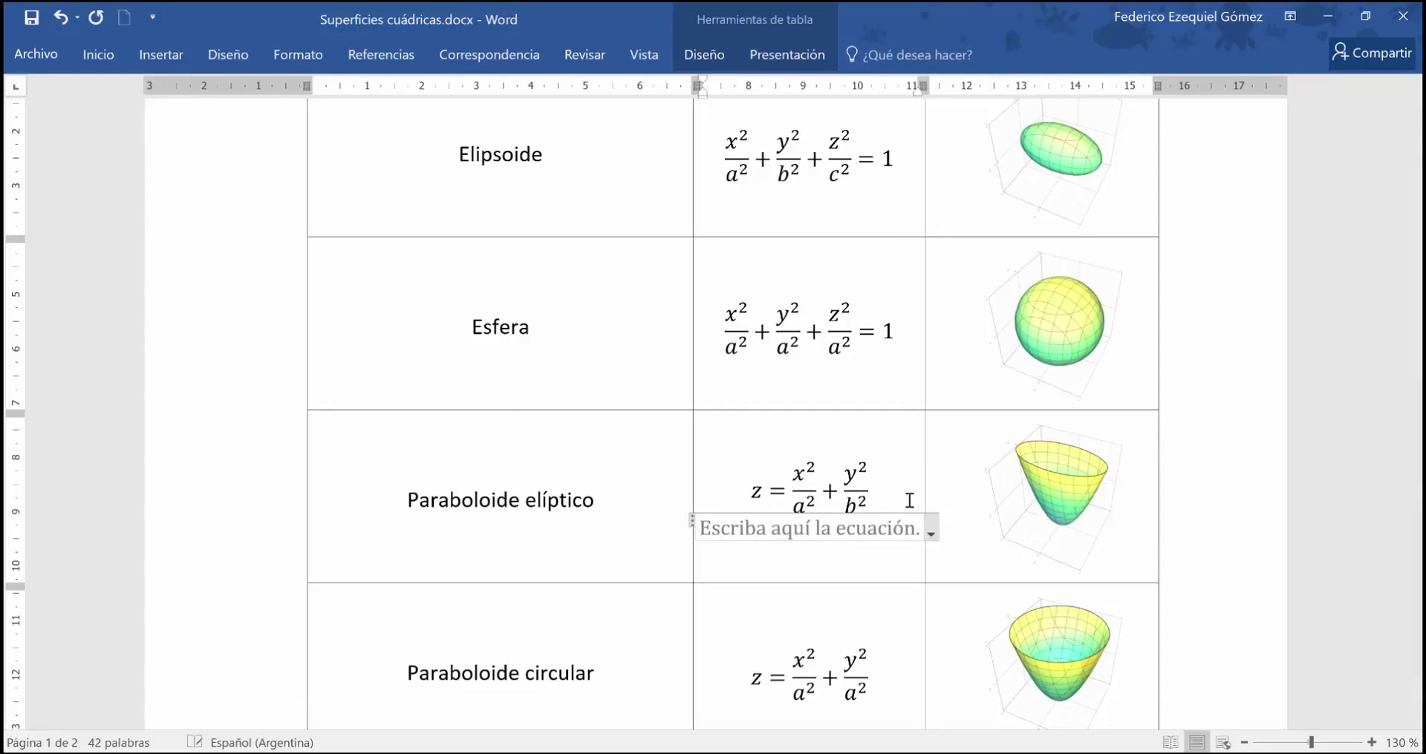
pyautogui.write('x=')
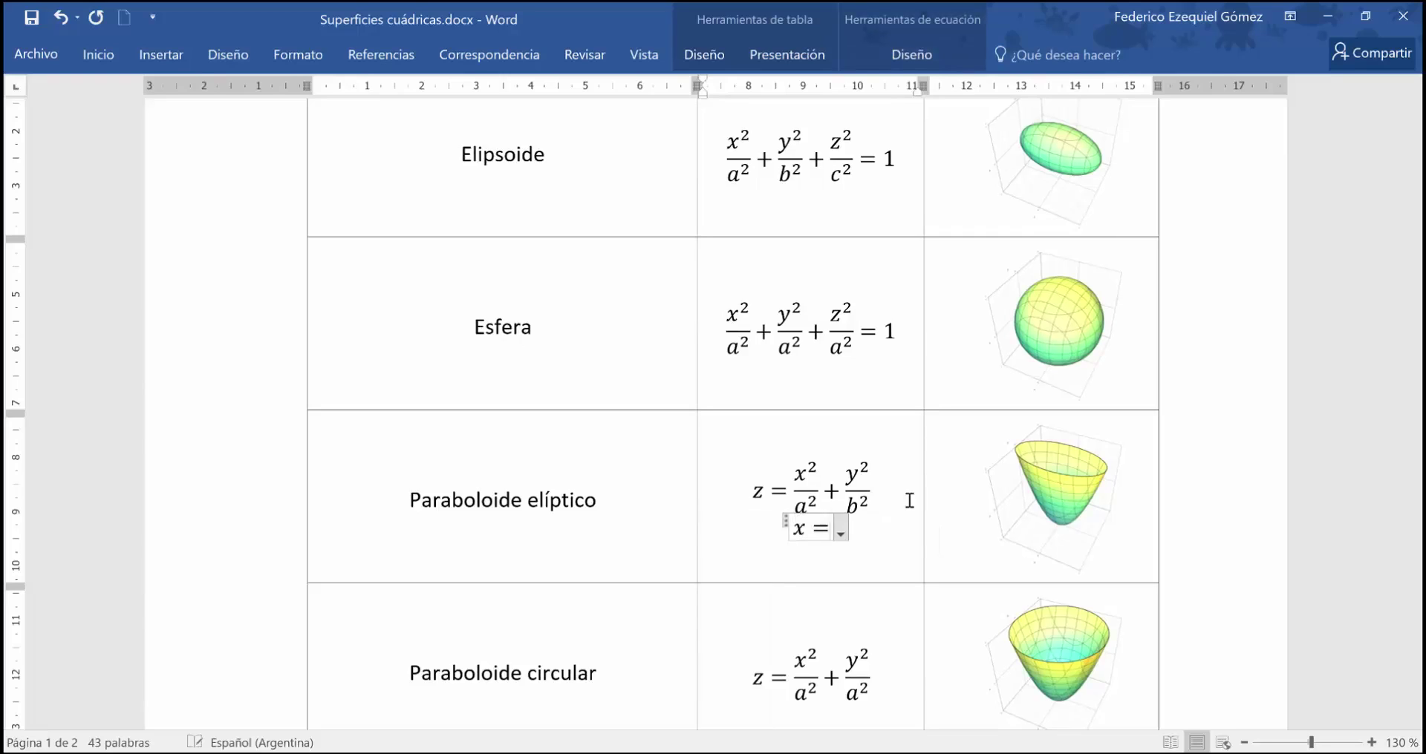
pyautogui.write('z/')
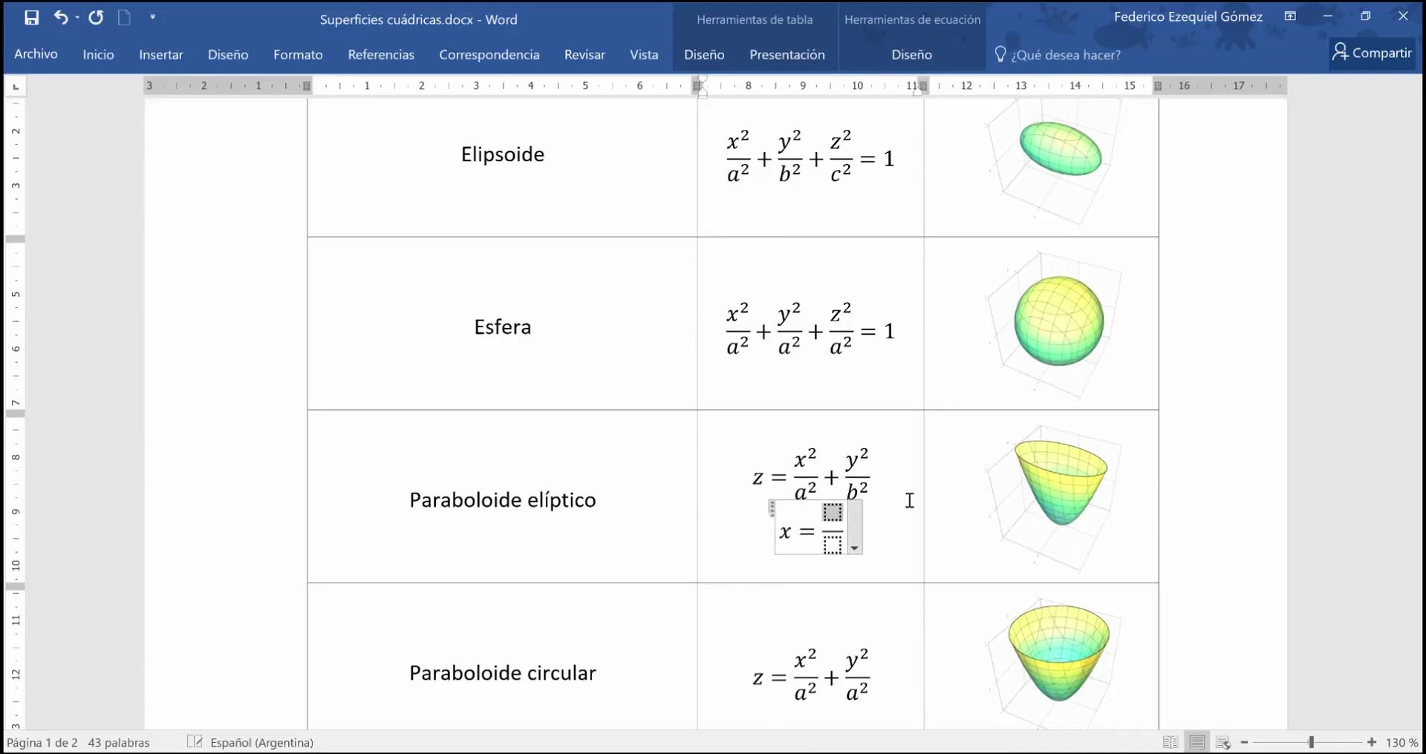
pyautogui.write('^')
pyautogui.press('space')
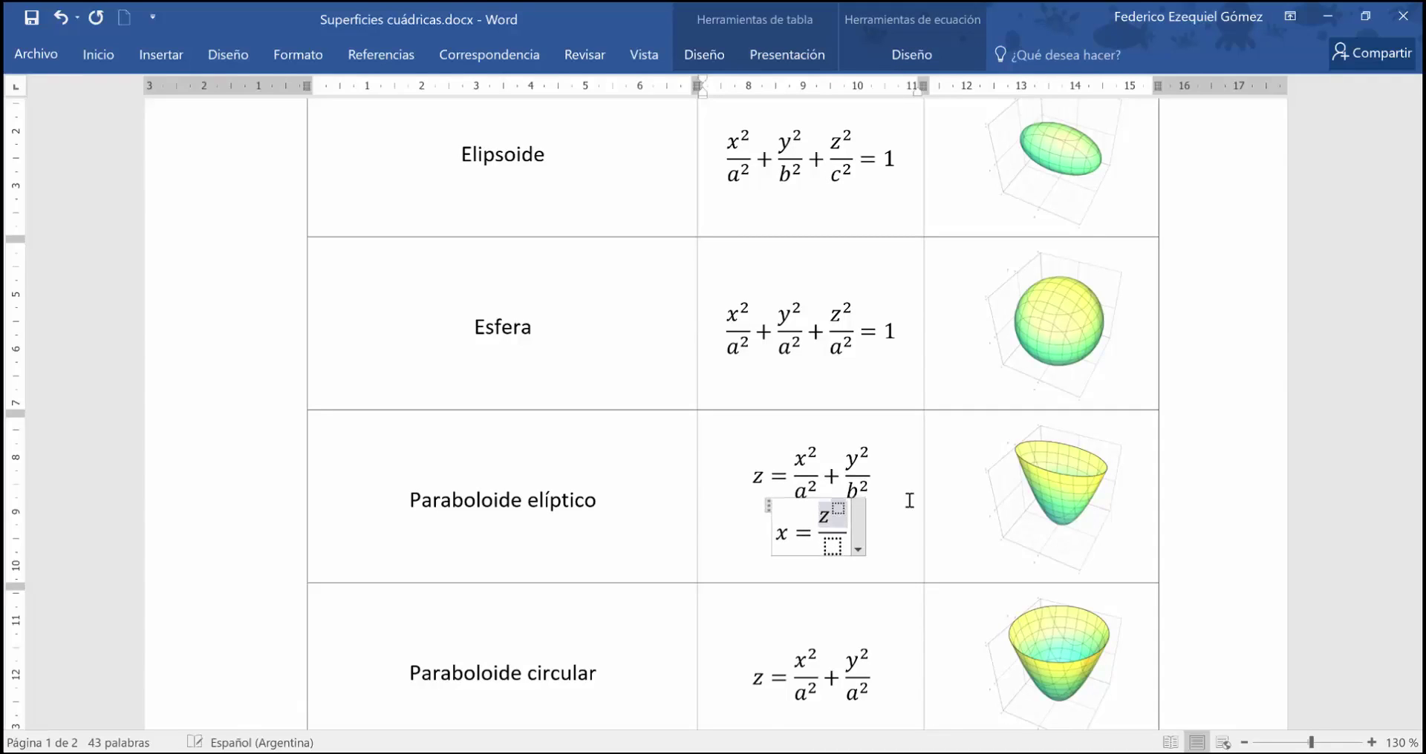
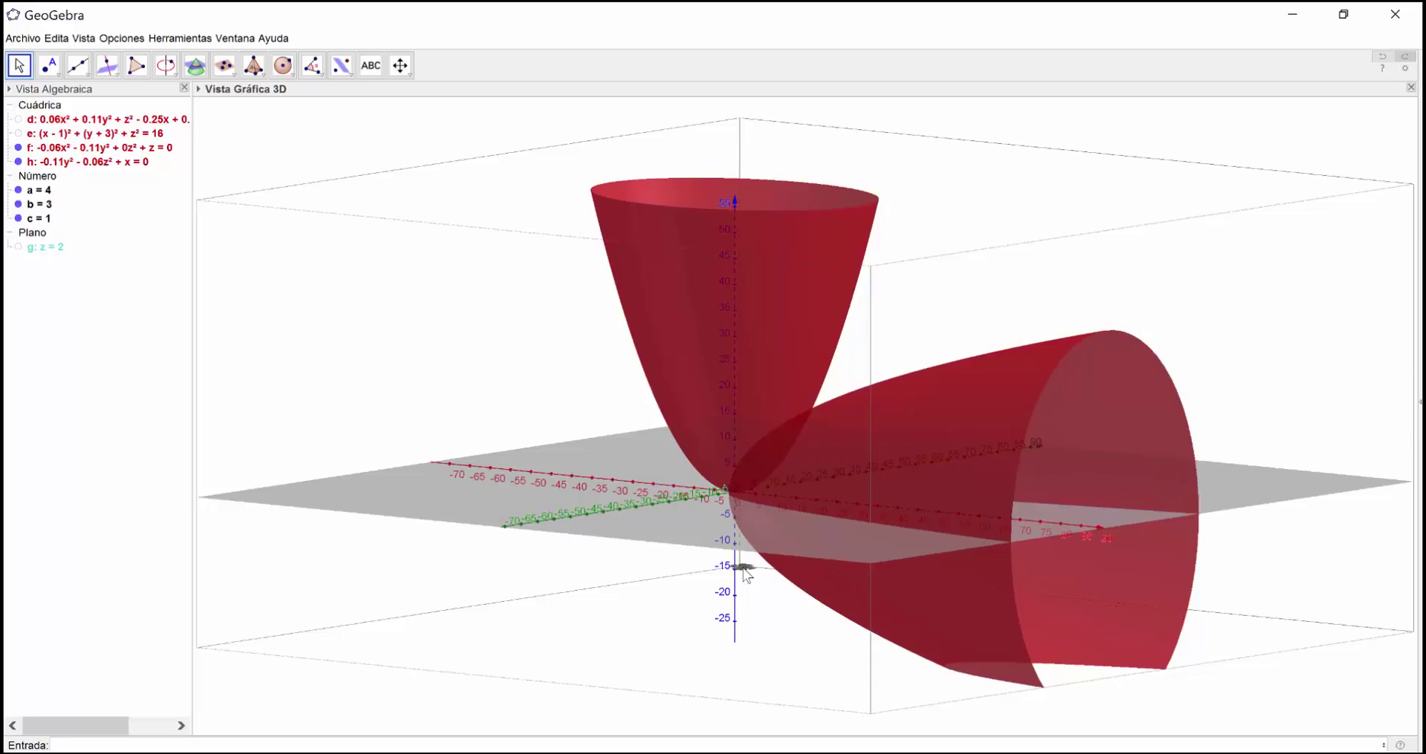
# - Compare the orientations of the two plotted paraboloids in GeoGebra's 3D view from several viewpoints
pyautogui.moveTo(753, 563); pyautogui.dragTo(756, 533)
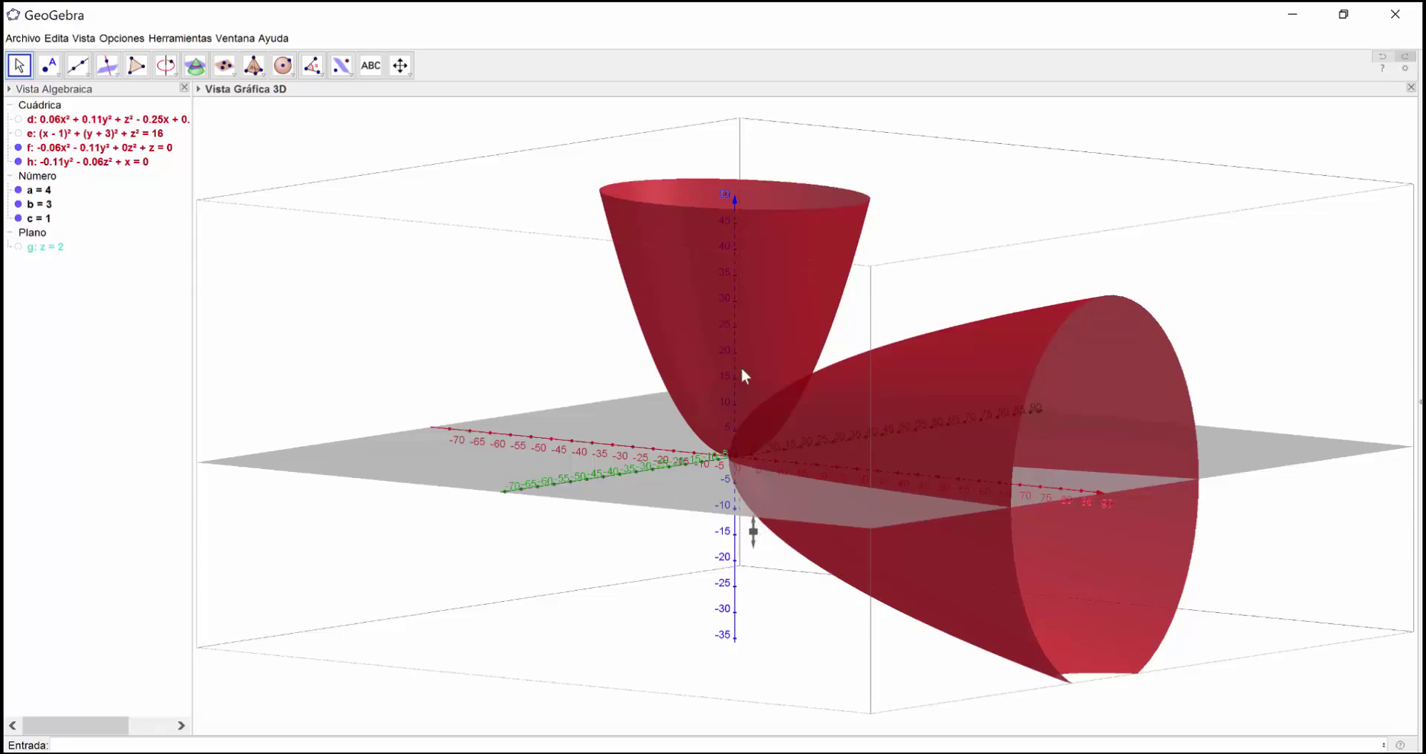
pyautogui.click(696, 386)
pyautogui.click(1130, 493)
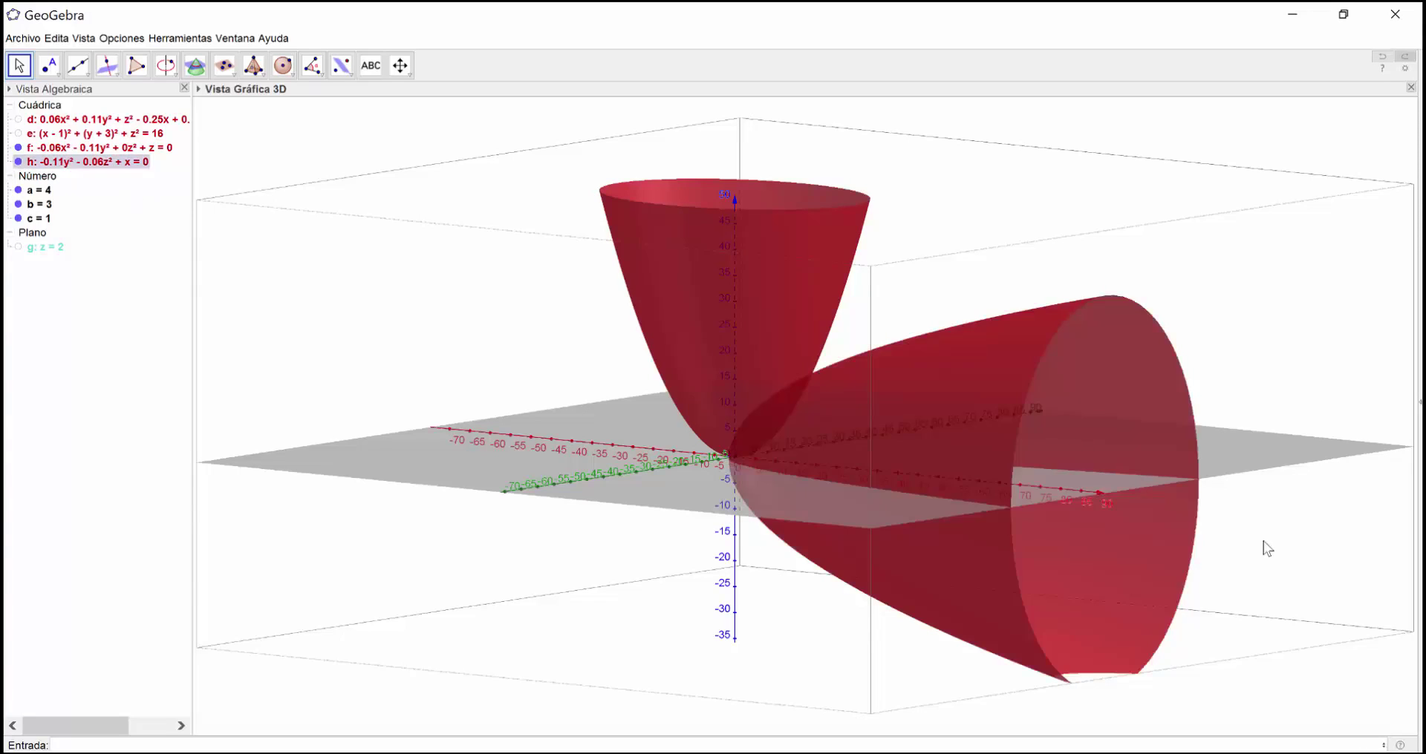
pyautogui.press('Escape')
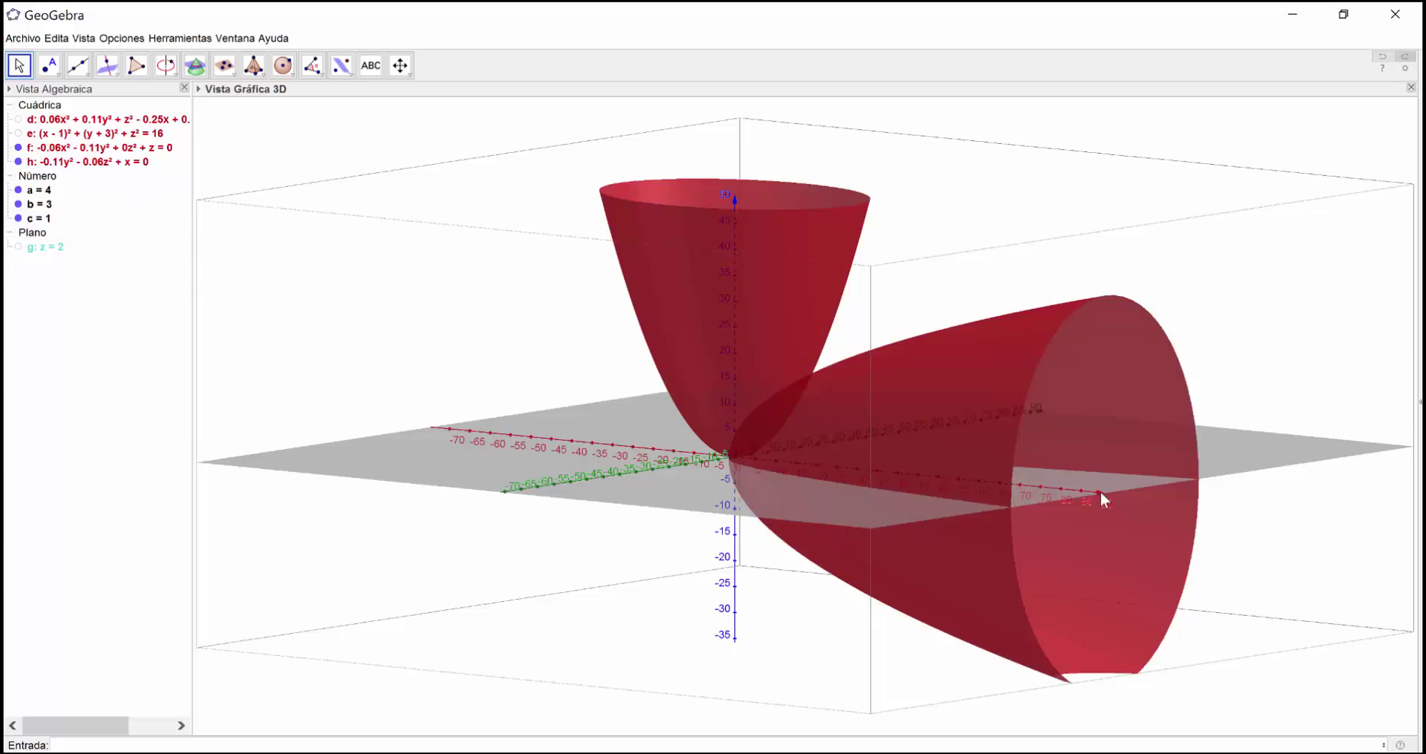
pyautogui.click(1070, 556)
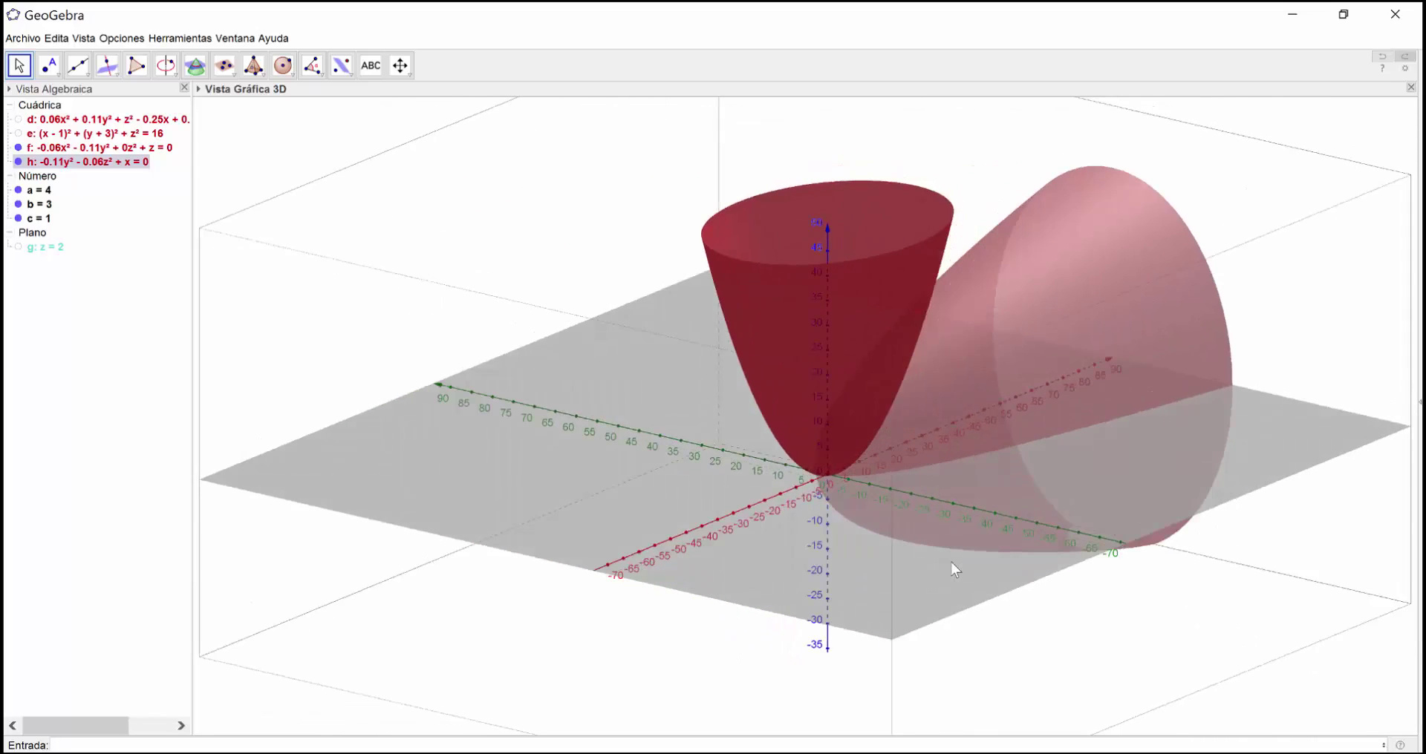
pyautogui.press('Escape')
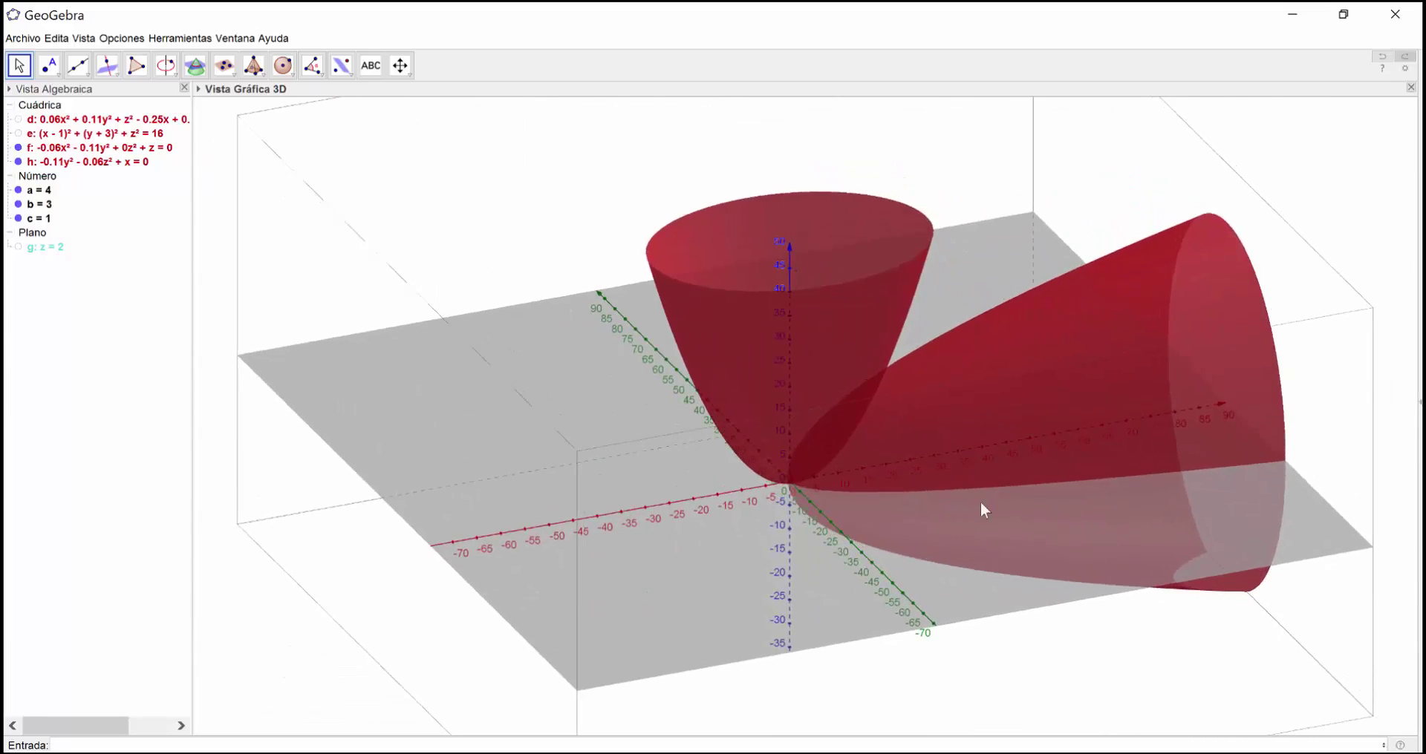
# - Switch to Word and start a third elliptic paraboloid equation, y = x² over an empty denominator plus z²/b²
pyautogui.hotkey('alt', 'Tab')
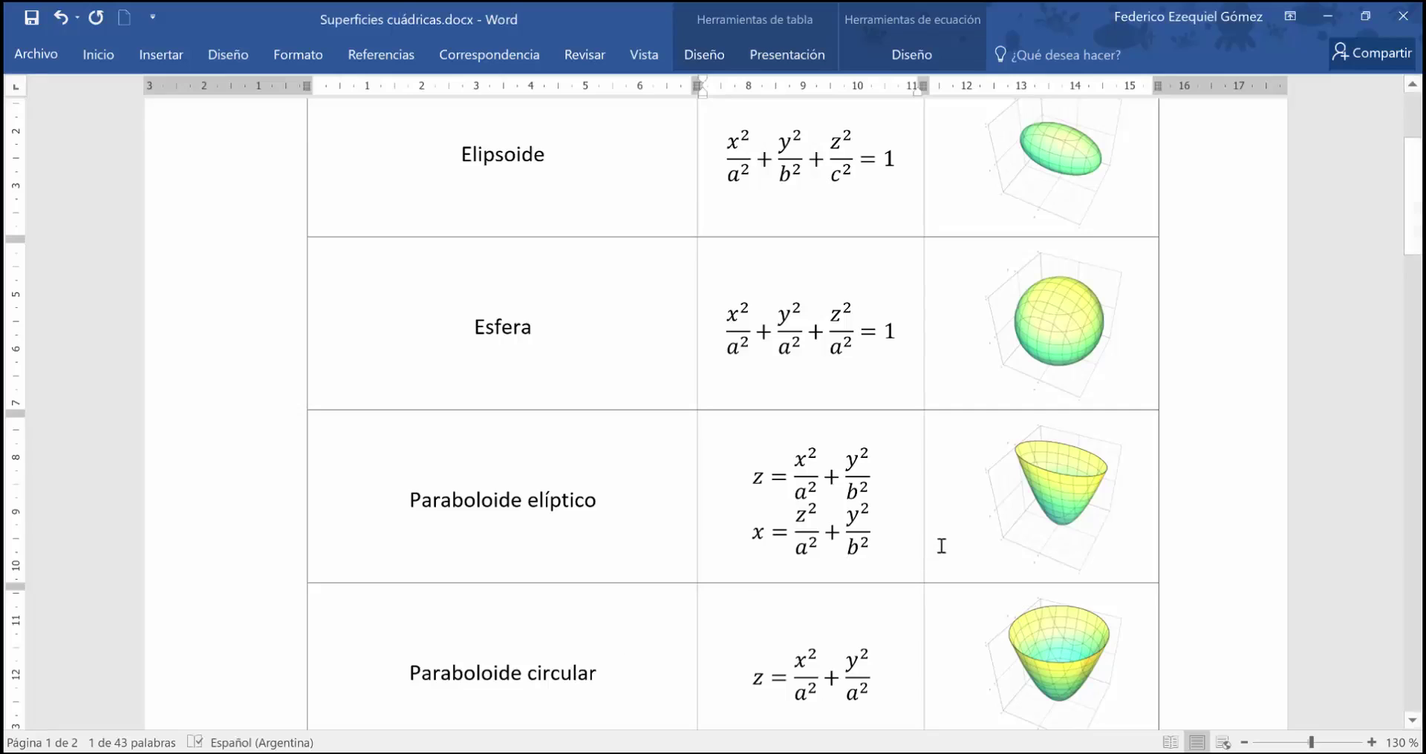
pyautogui.click(921, 530)
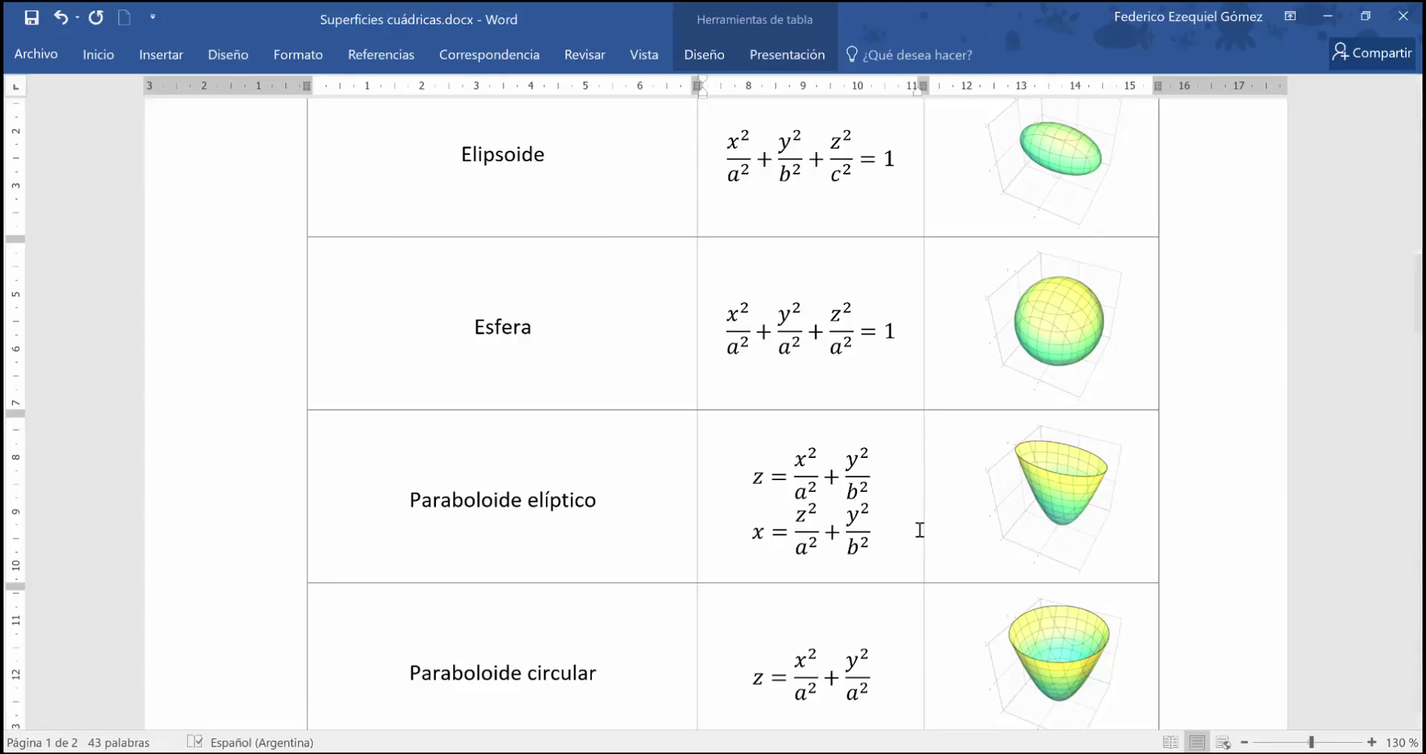
pyautogui.press('Return')
pyautogui.hotkey('alt', '=')
pyautogui.write('y=')
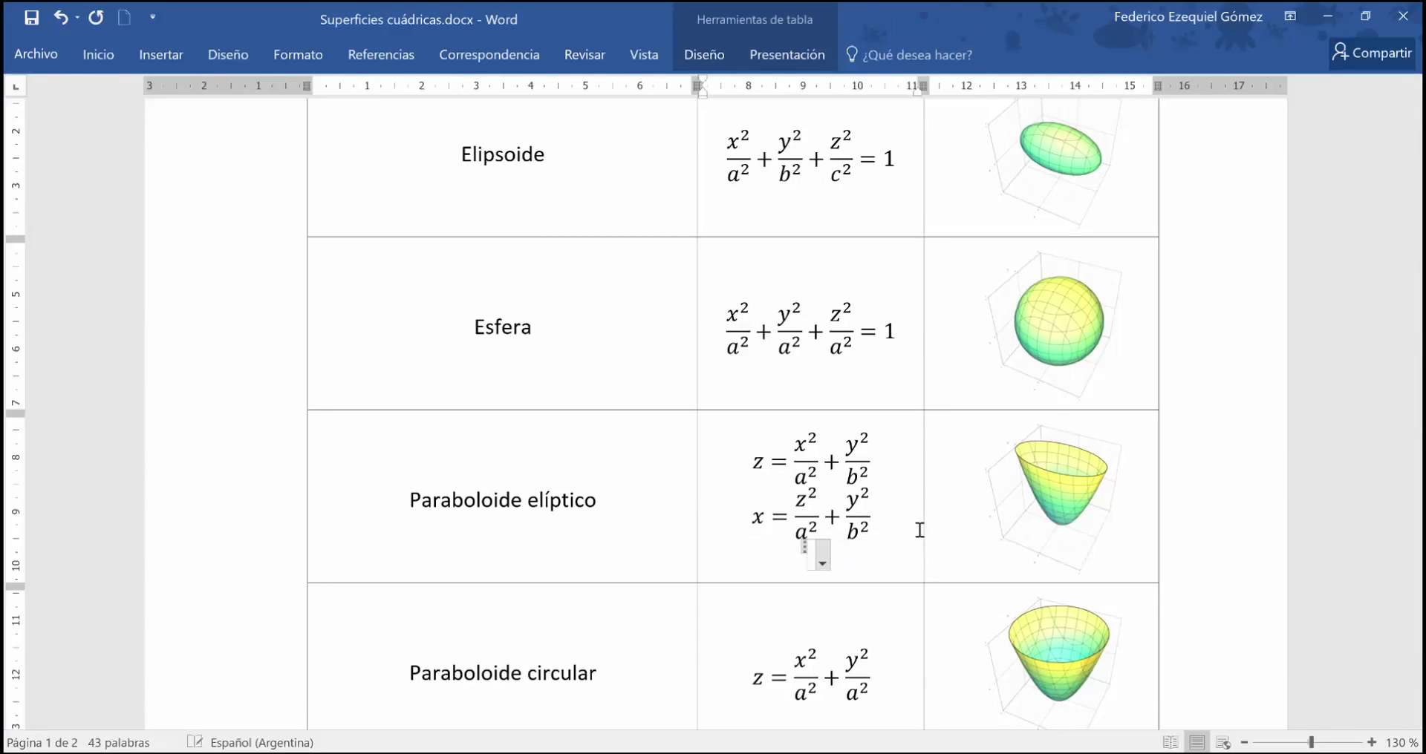
pyautogui.write('/ ')
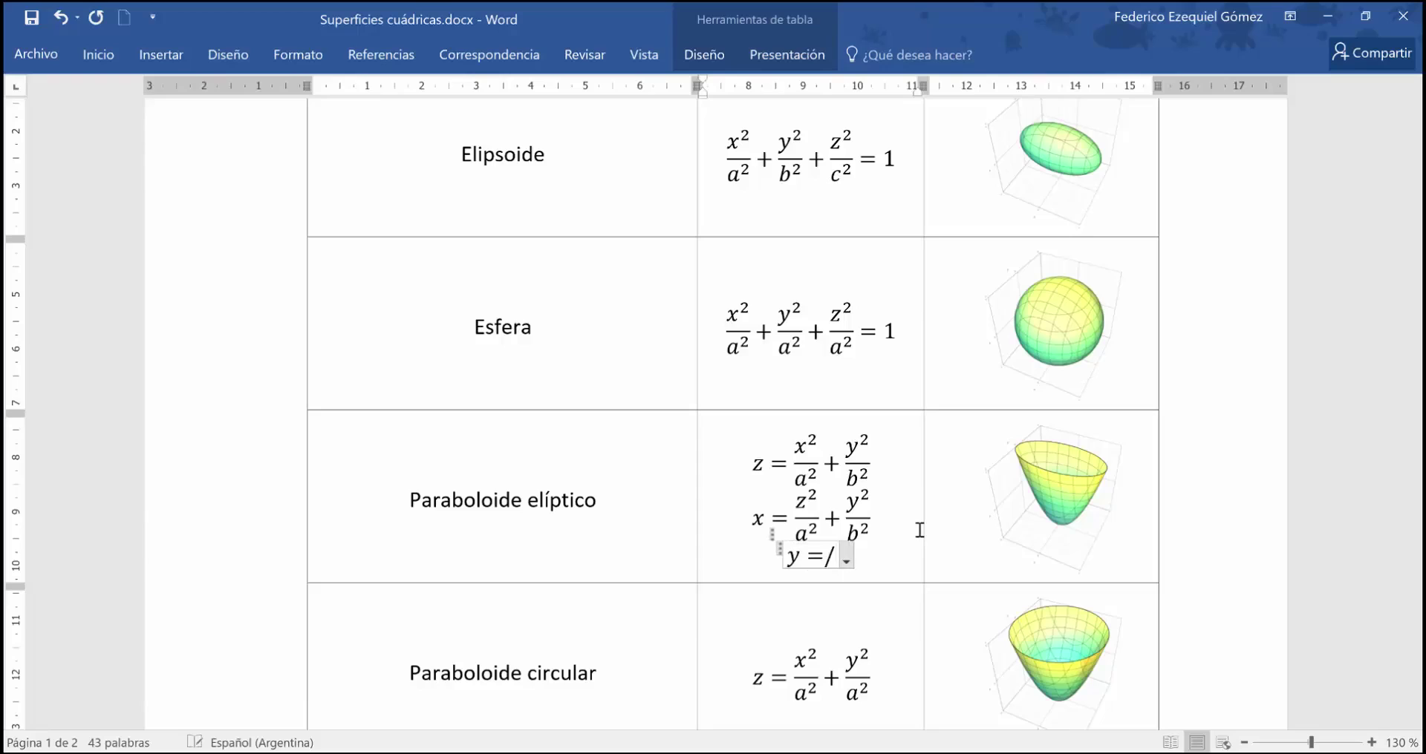
pyautogui.write('x^2')
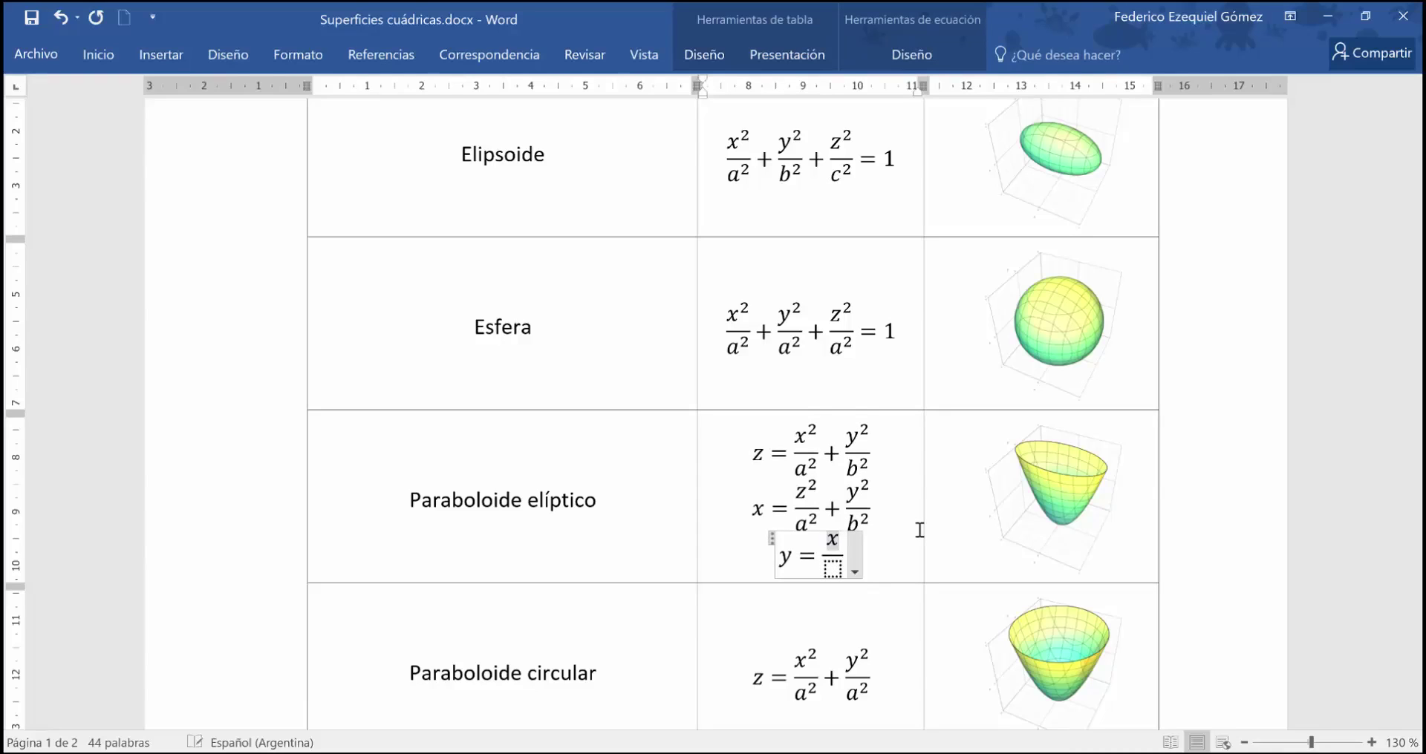
pyautogui.press('Right')
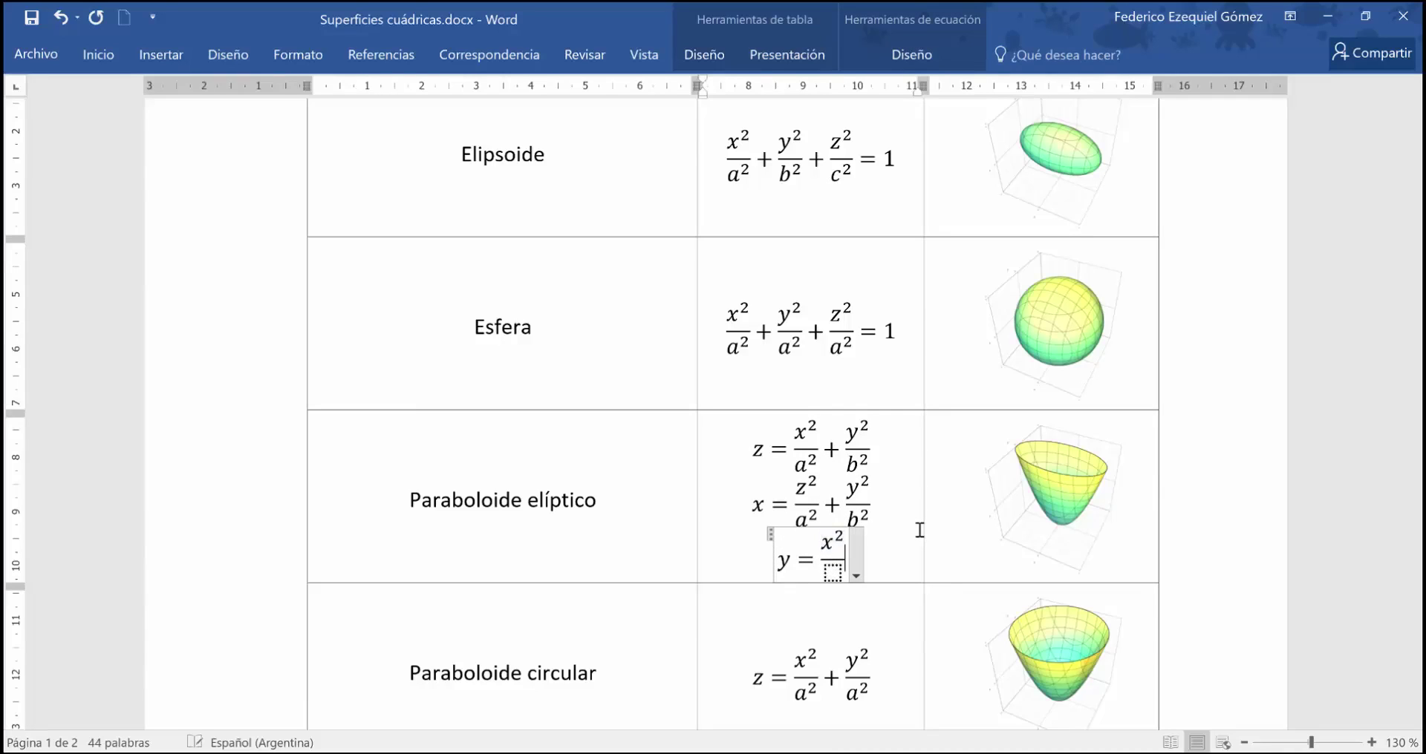
pyautogui.write('+z^')
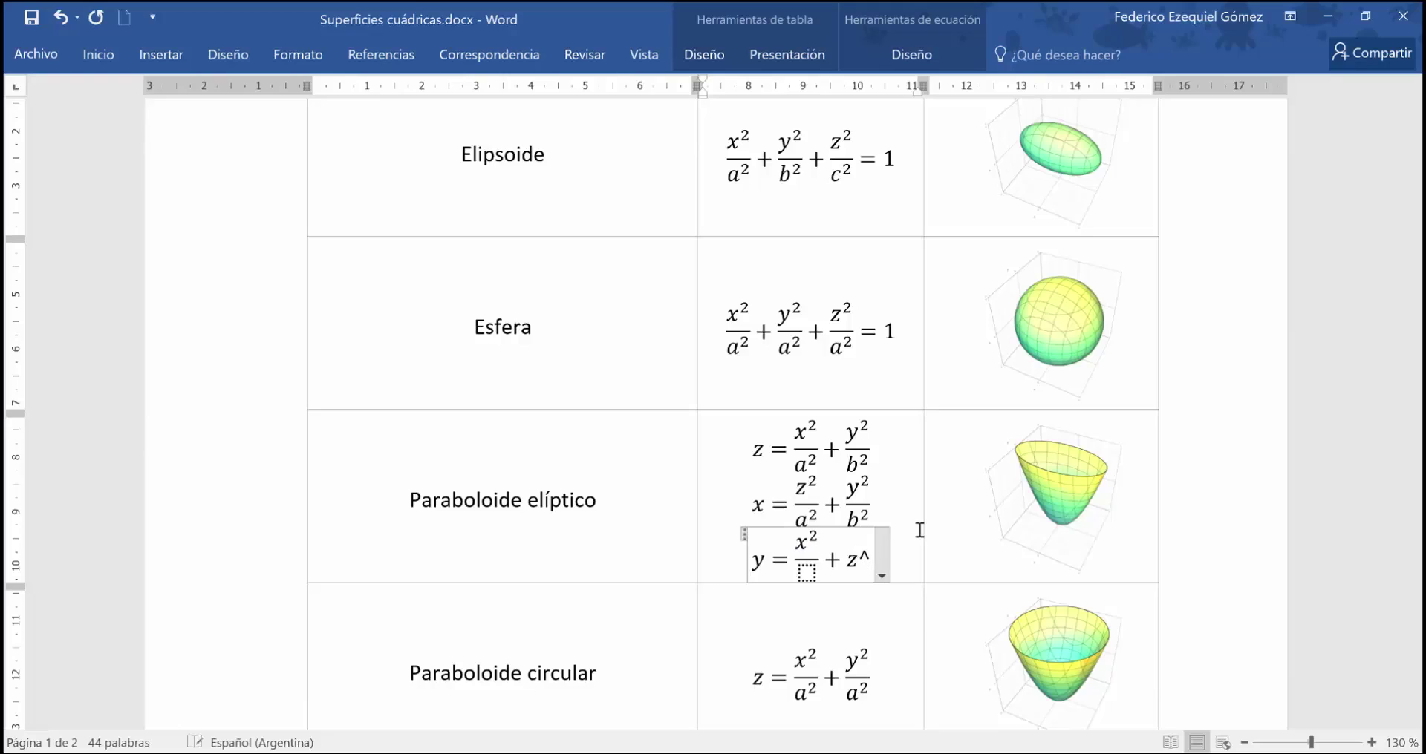
pyautogui.write('2 ')
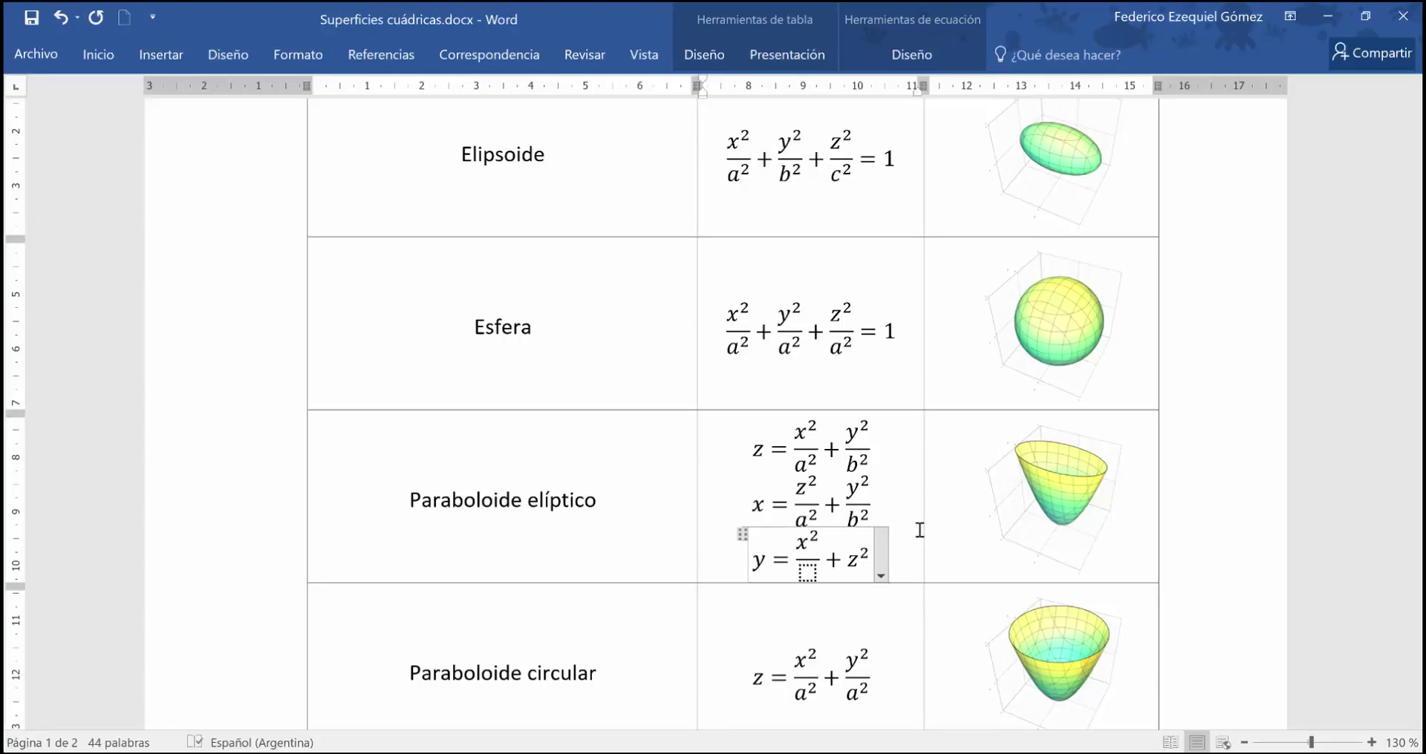
pyautogui.write('/ b^')
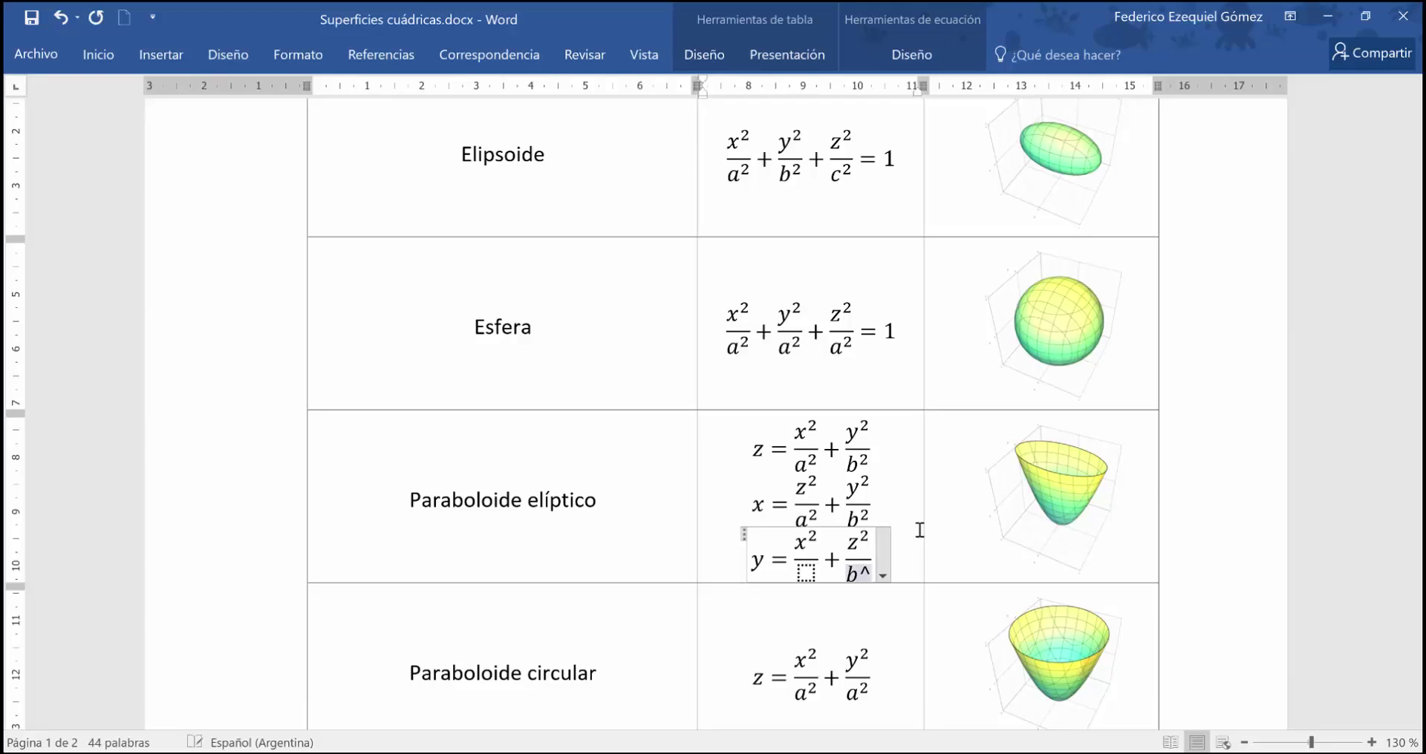
pyautogui.write('2')
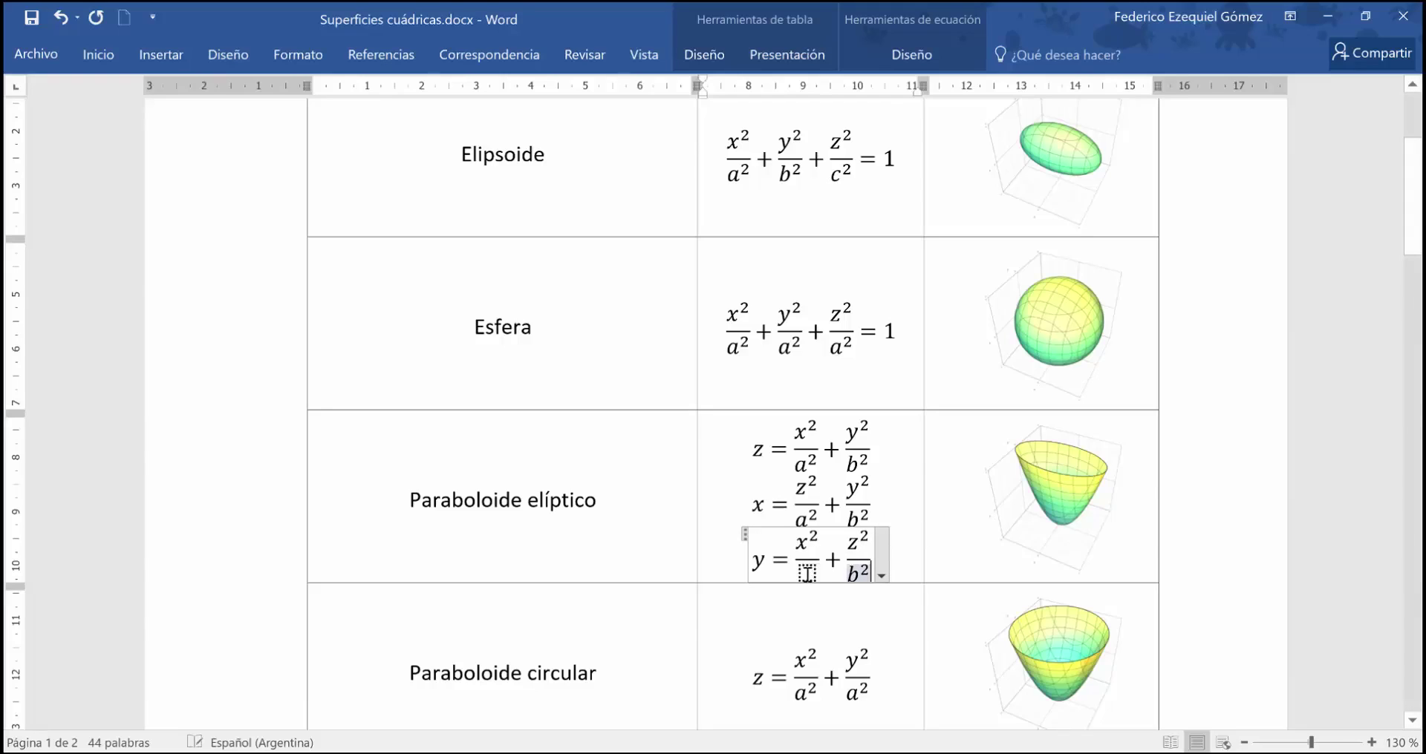
# - Fill the empty denominator under x² with a² and copy the completed y equation
pyautogui.press('Left')
pyautogui.press('Left')
pyautogui.press('Left')
pyautogui.press('Left')
pyautogui.press('Left')
pyautogui.press('Left')
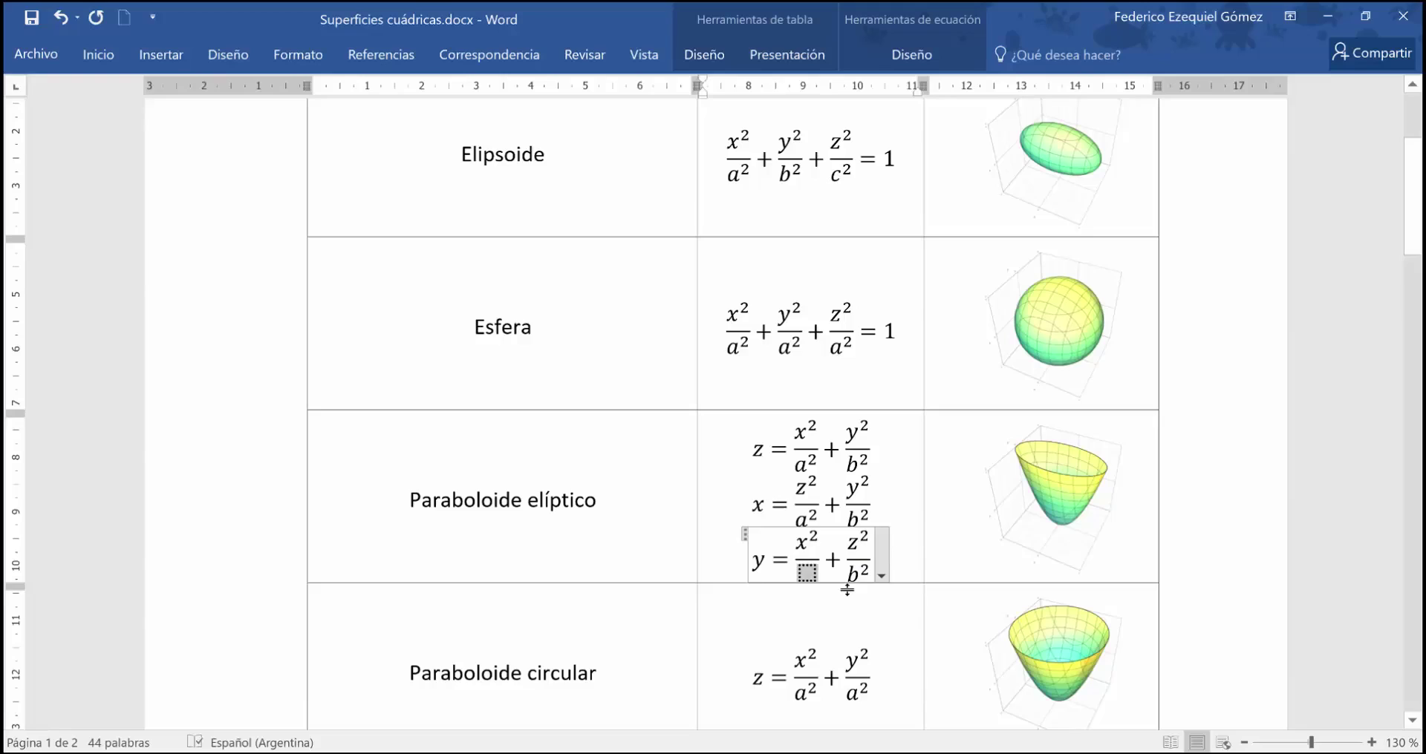
pyautogui.write('a^2')
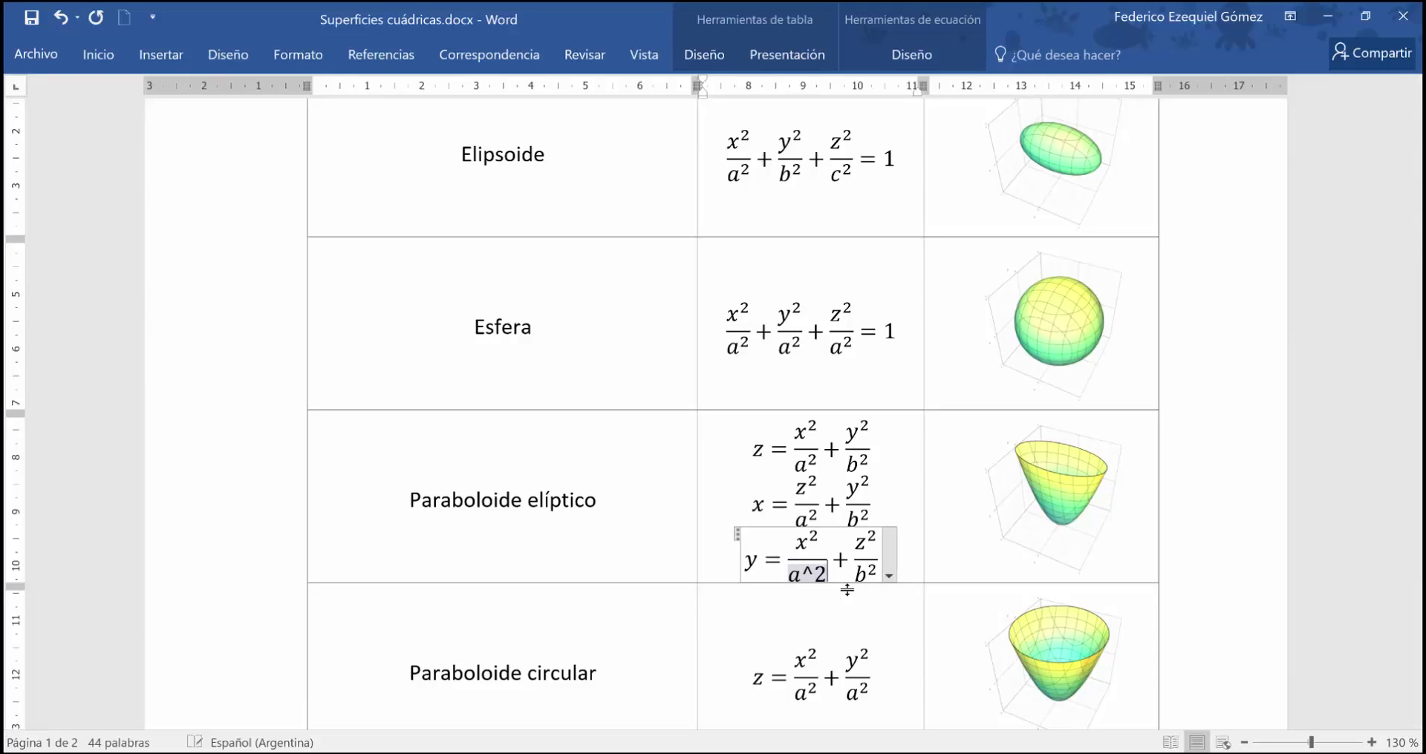
pyautogui.hotkey('ctrl', 'a')
pyautogui.hotkey('ctrl', 'c')
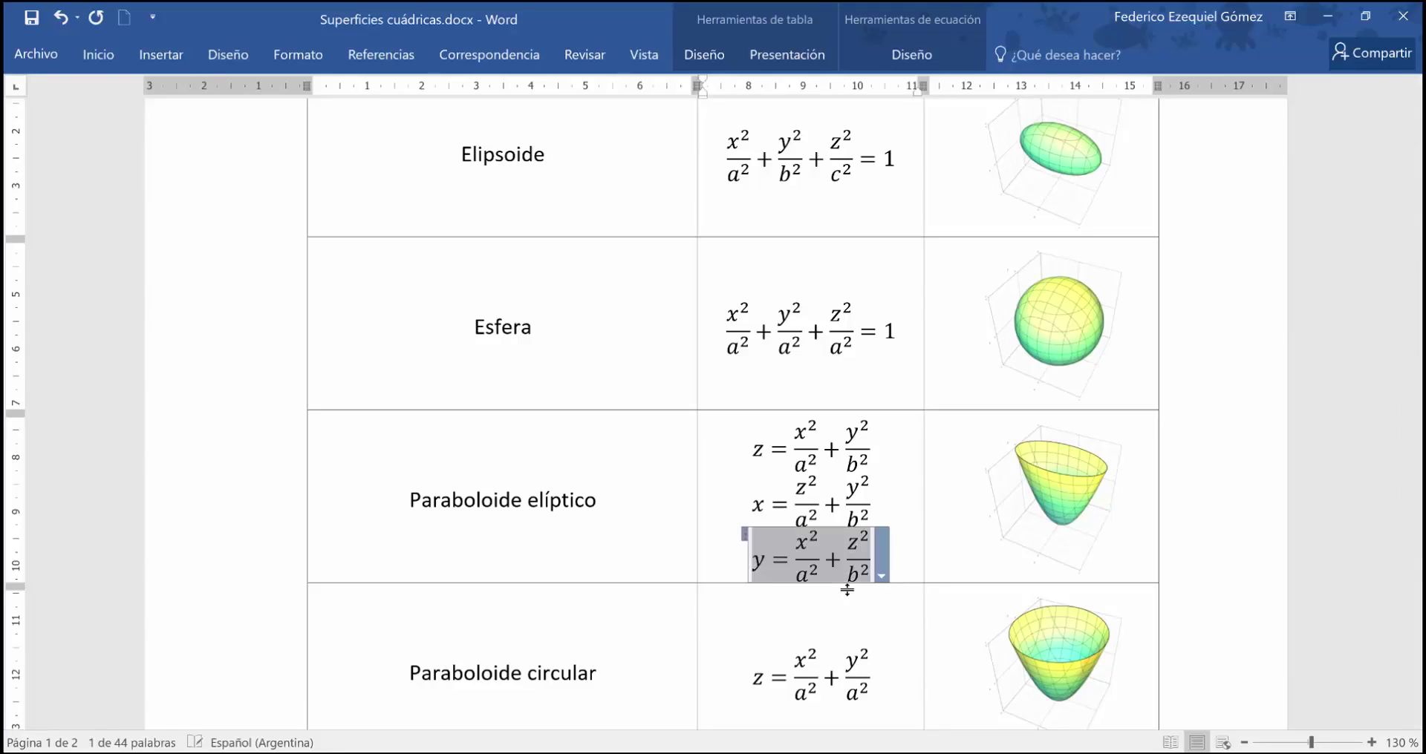
# - Switch back to GeoGebra and plot the paraboloid from the copied equation y = x²/a² + z²/b²
pyautogui.hotkey('alt', 'Tab')
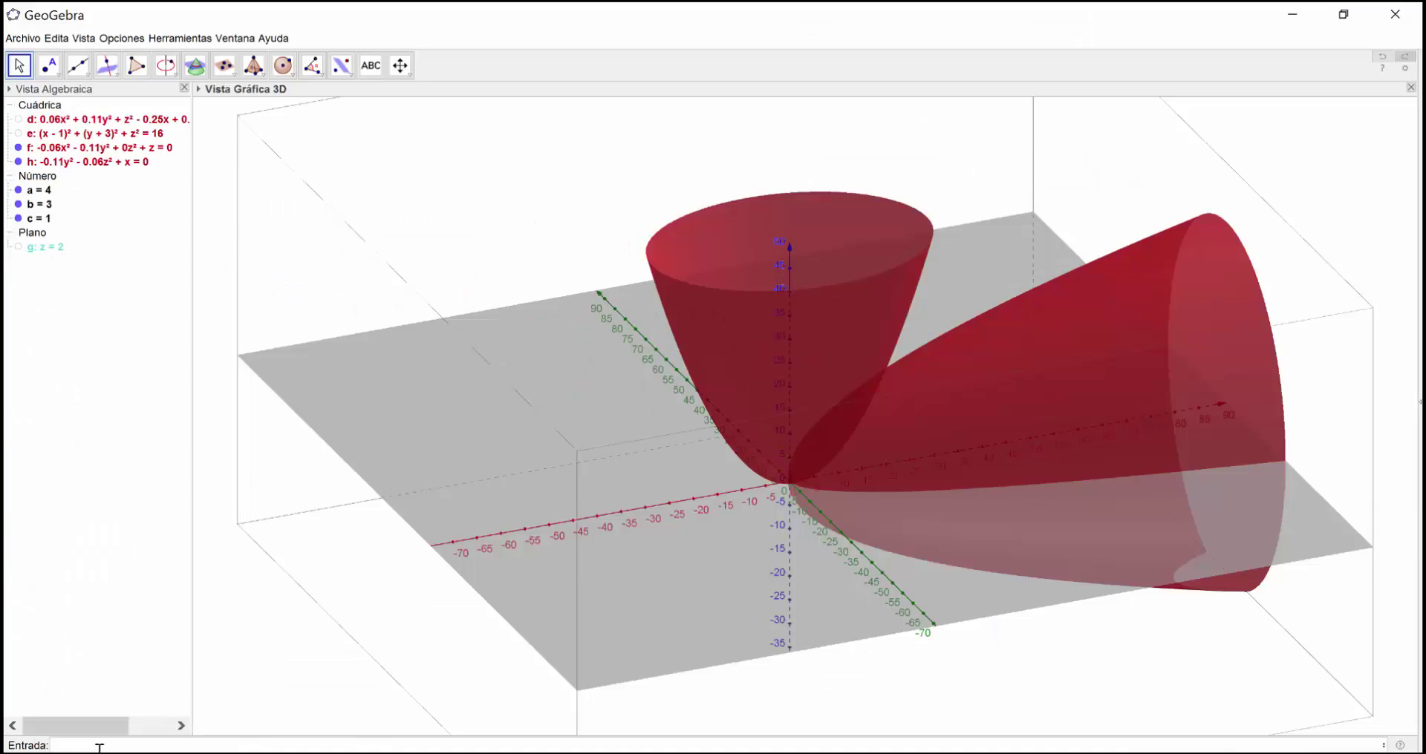
pyautogui.hotkey('ctrl', 'v')
pyautogui.press('Return')
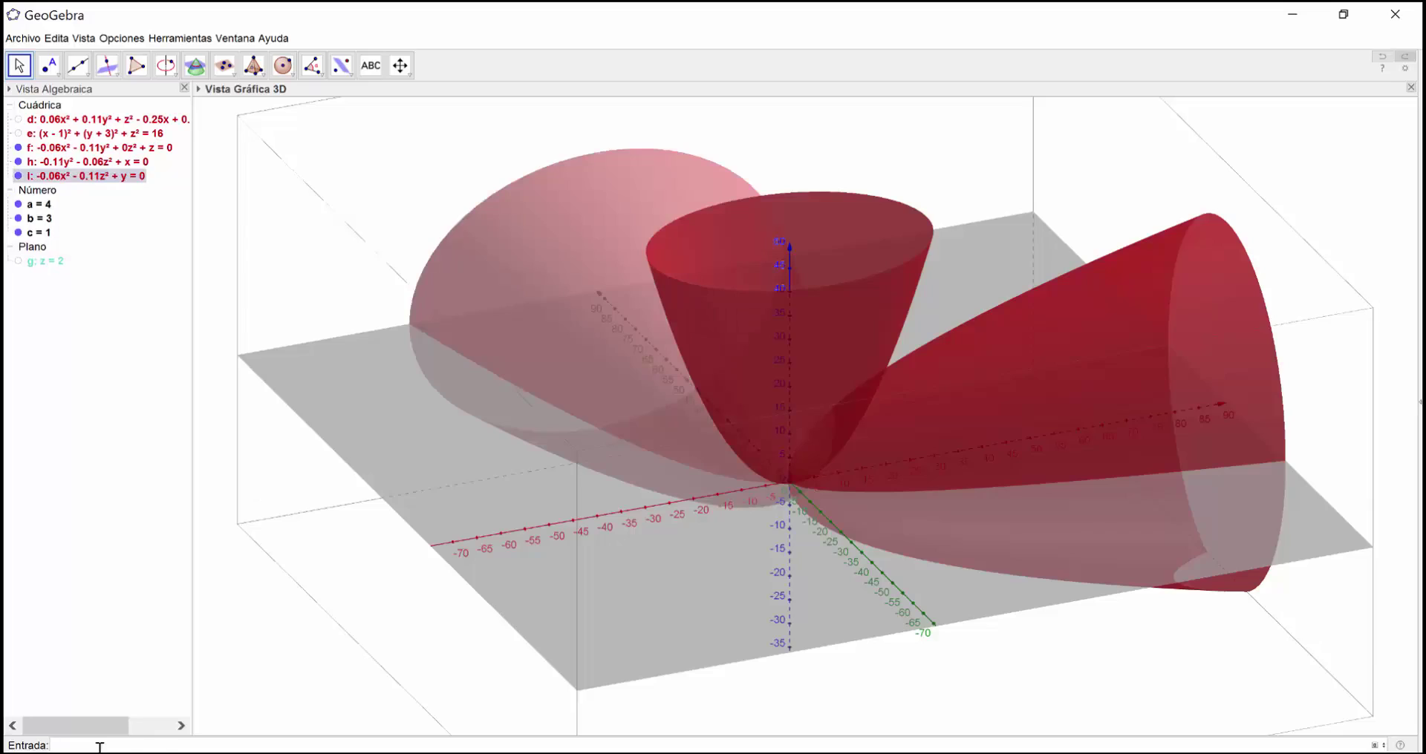
pyautogui.moveTo(495, 555); pyautogui.dragTo(533, 545)
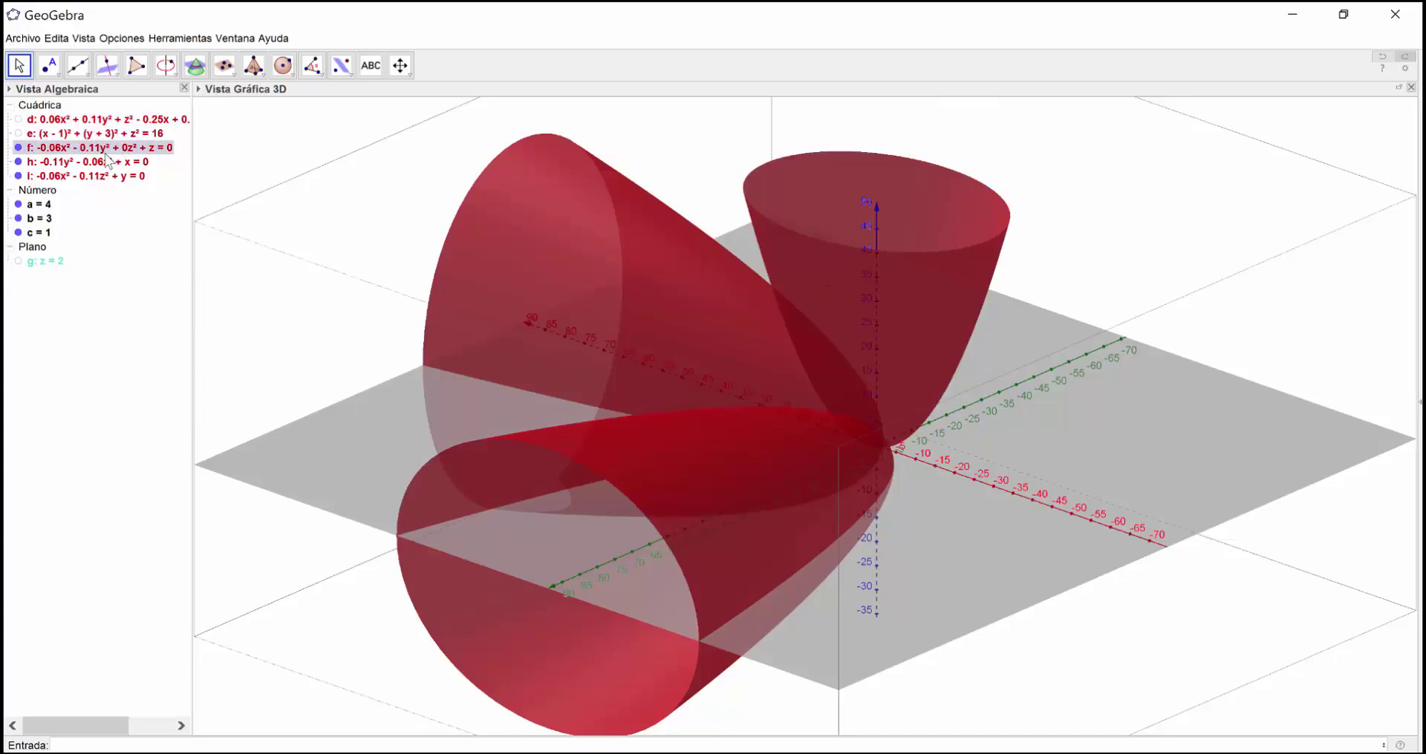
# - Recolor the paraboloid that opens along the x-axis to bright green (#33FF00) in its object properties
pyautogui.rightClick(614, 282)
pyautogui.click(665, 390)
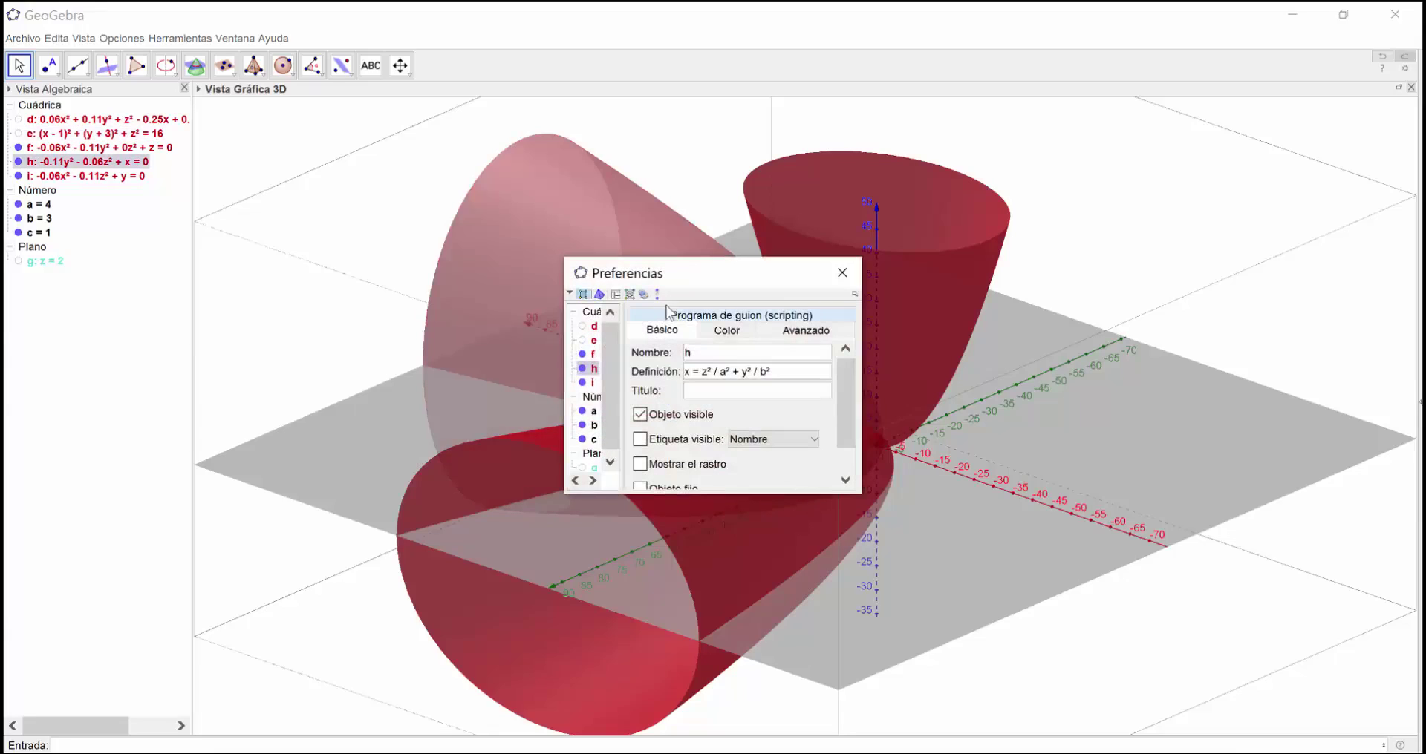
pyautogui.moveTo(858, 498); pyautogui.dragTo(1227, 659)
pyautogui.click(678, 315)
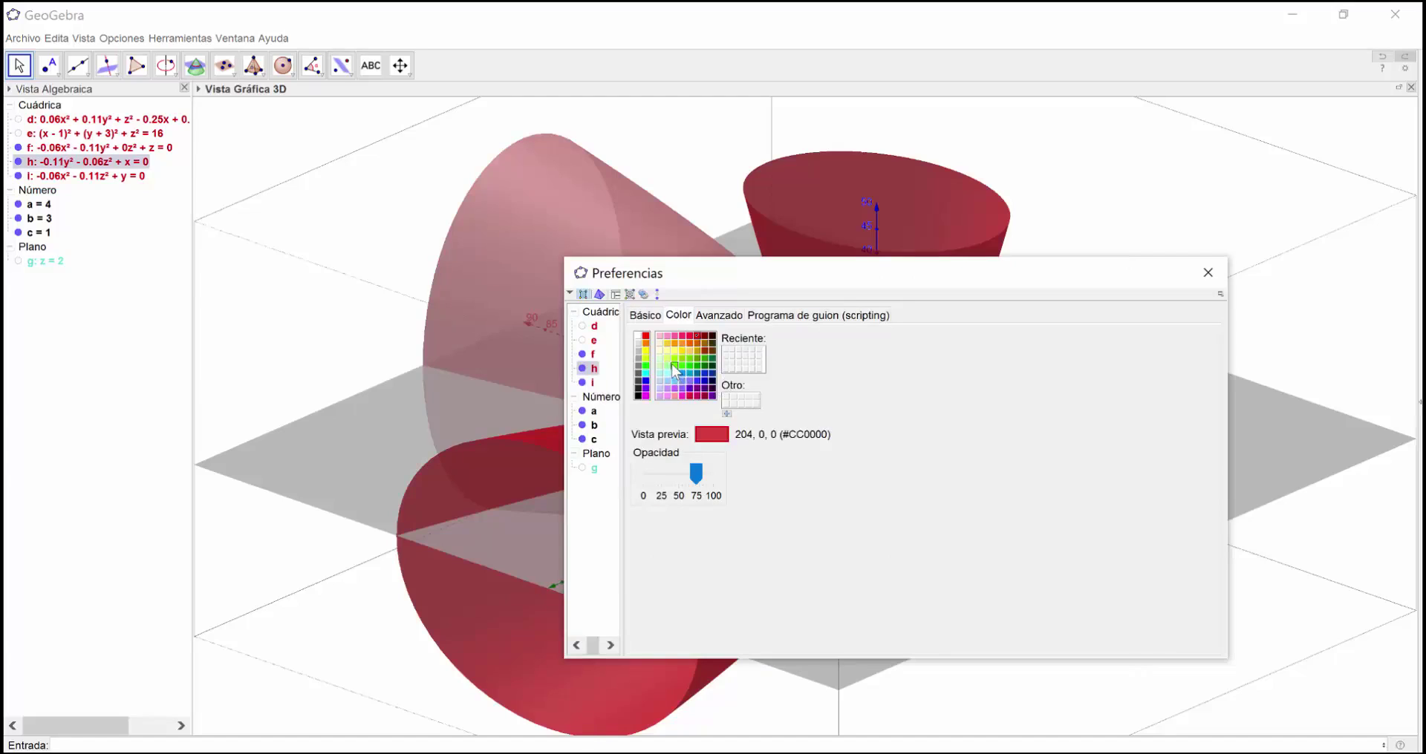
pyautogui.click(682, 365)
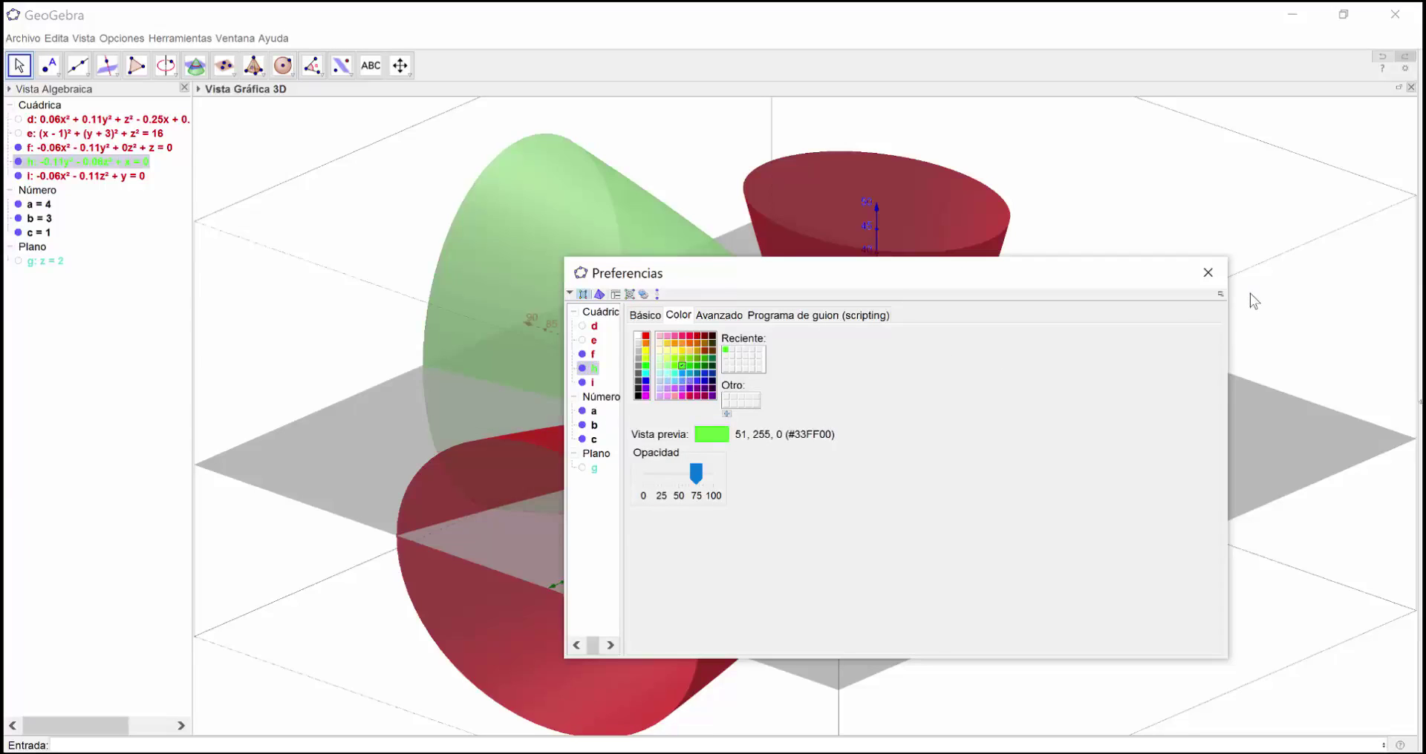
pyautogui.click(1204, 275)
pyautogui.moveTo(1191, 455); pyautogui.dragTo(1137, 455)
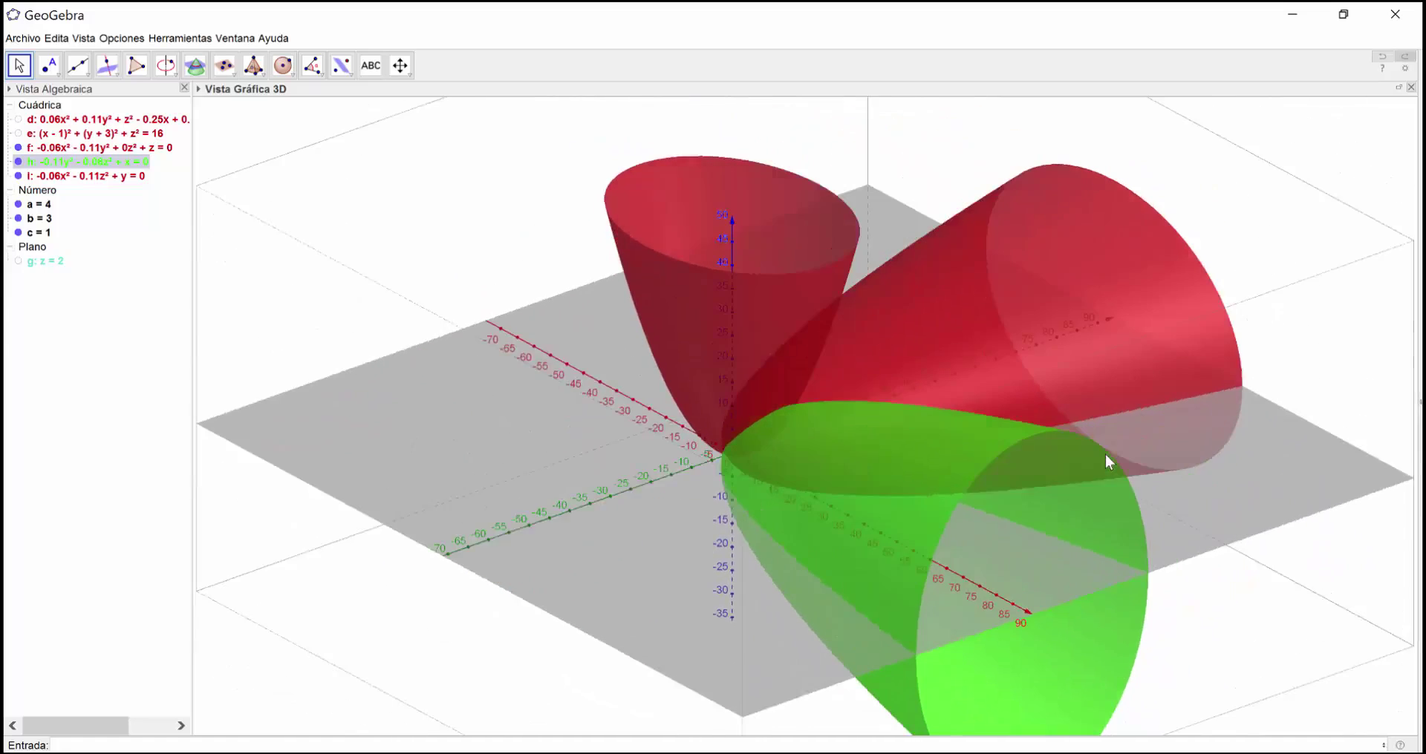
# - Hide the three elliptic paraboloids in the 3D view
pyautogui.click(18, 161)
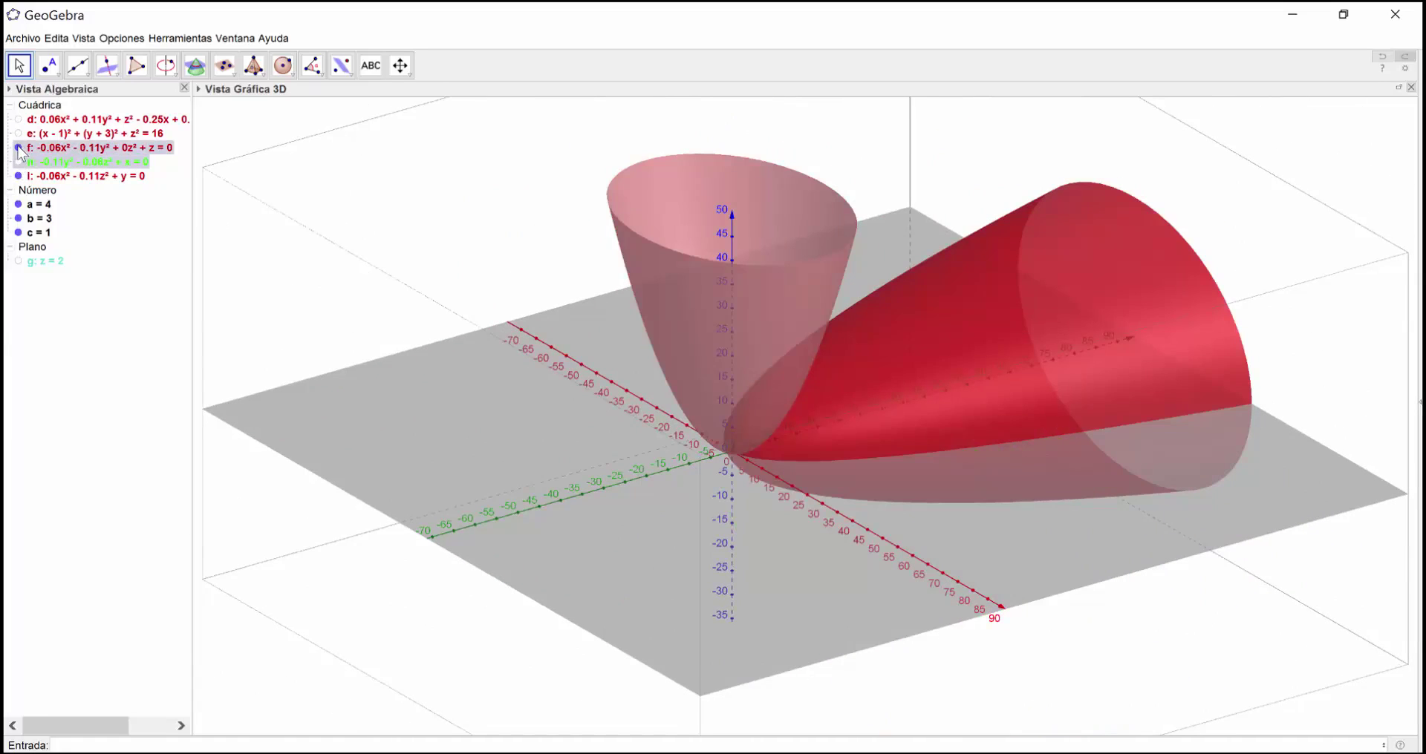
pyautogui.click(18, 148)
pyautogui.click(18, 176)
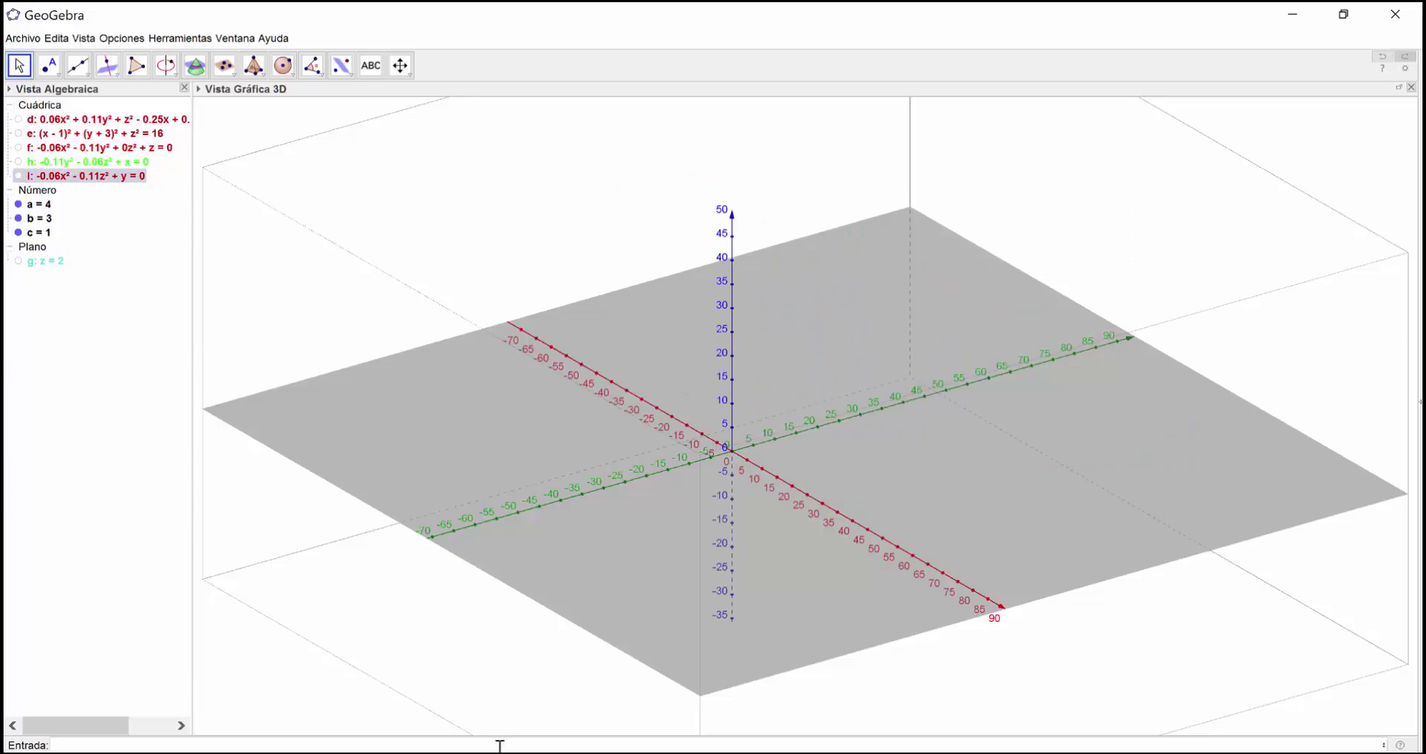
# - Switch to Word and copy the hyperbolic paraboloid equation z = x²/a² − y²/b² from the table
pyautogui.hotkey('alt', 'Tab')
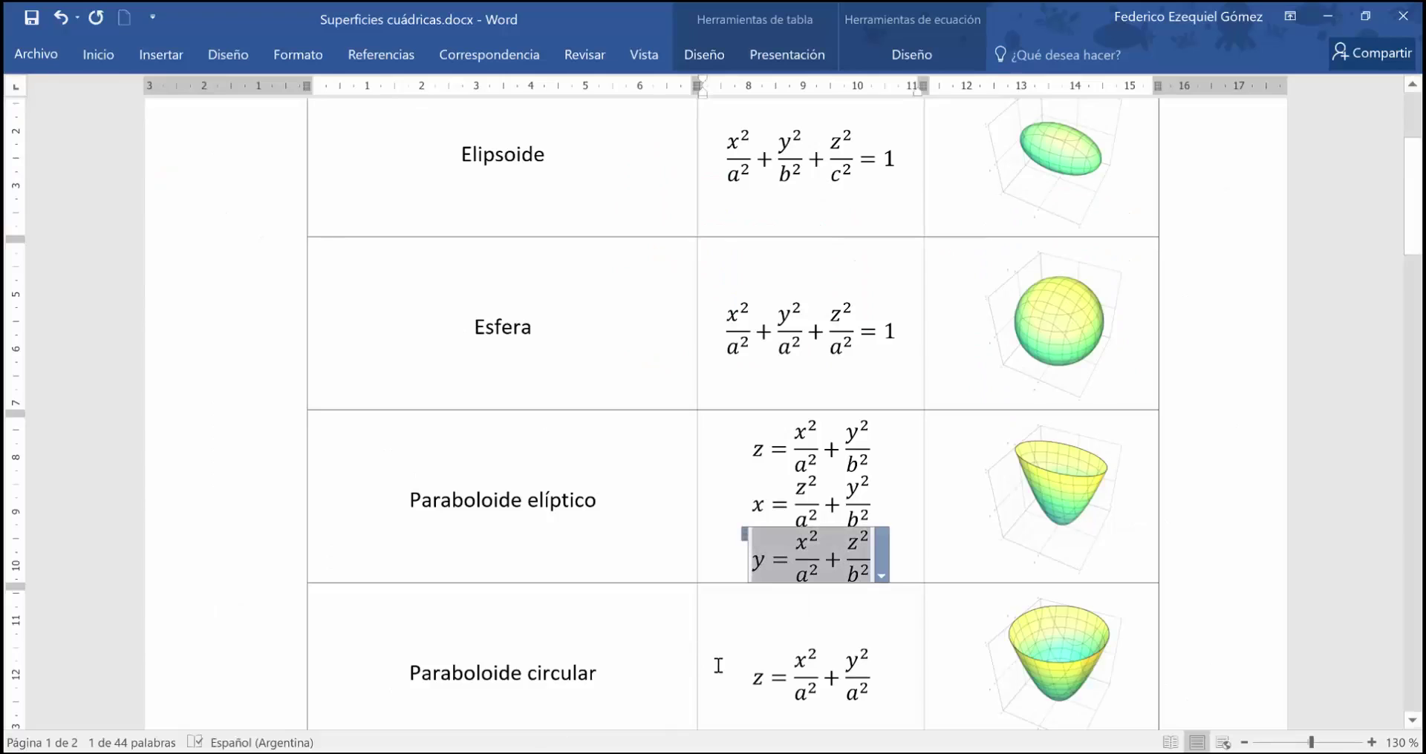
pyautogui.click(718, 666)
pyautogui.scroll(-3, 732, 662)
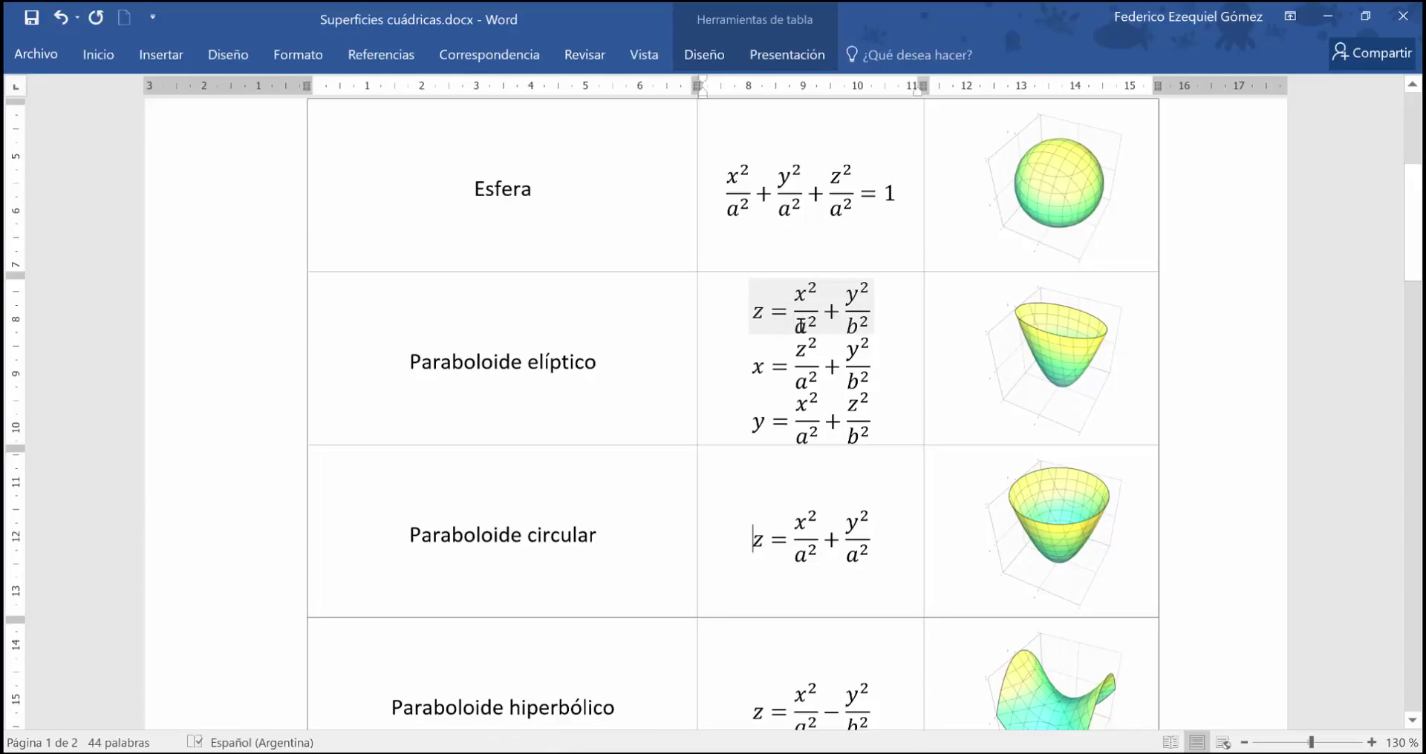
pyautogui.click(846, 325)
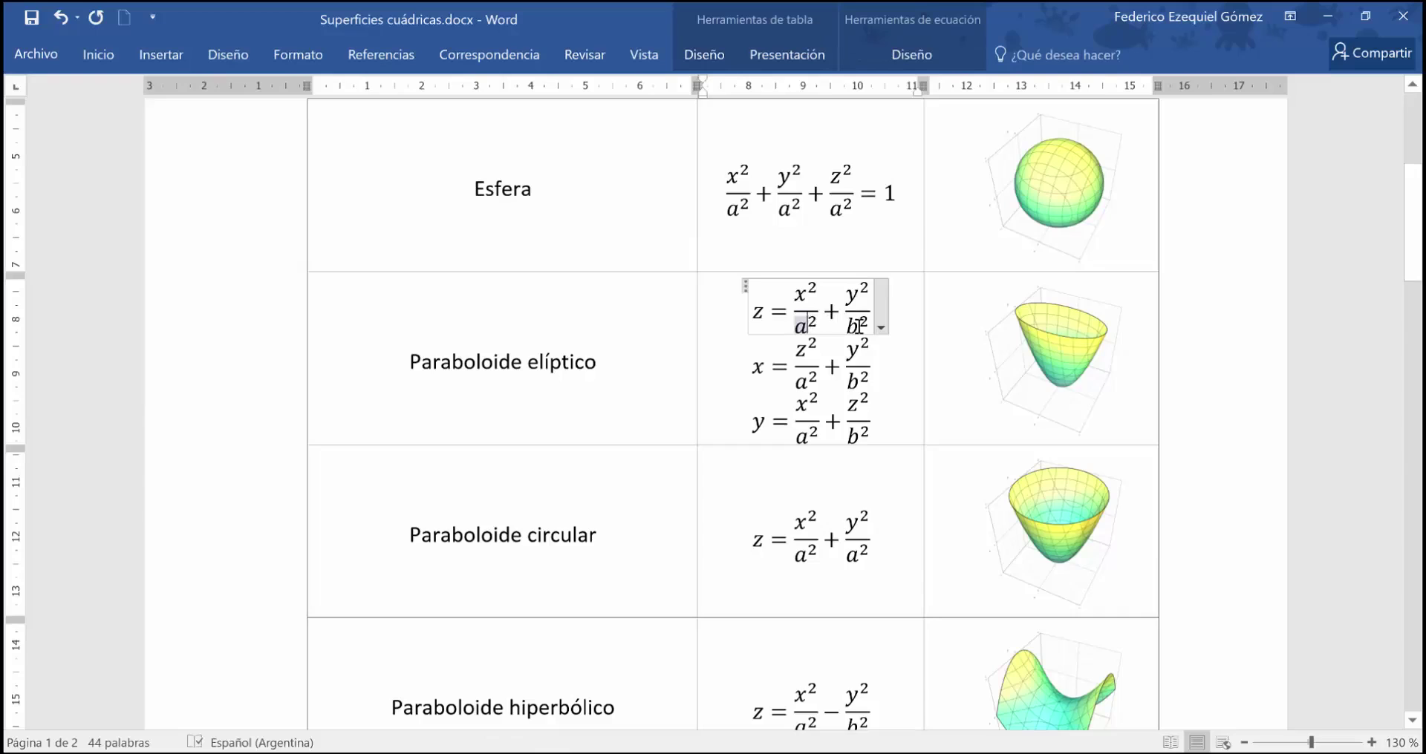
pyautogui.click(825, 550)
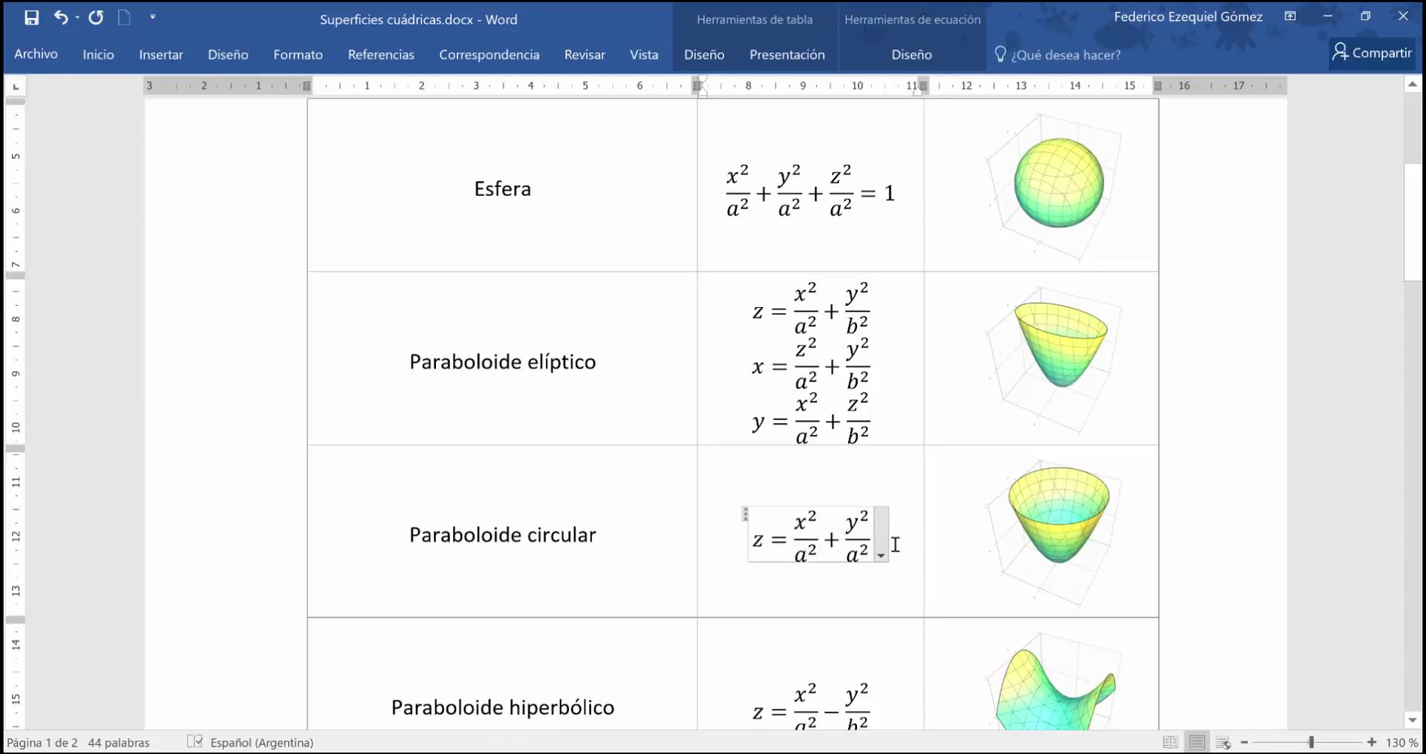
pyautogui.scroll(-3, 895, 541)
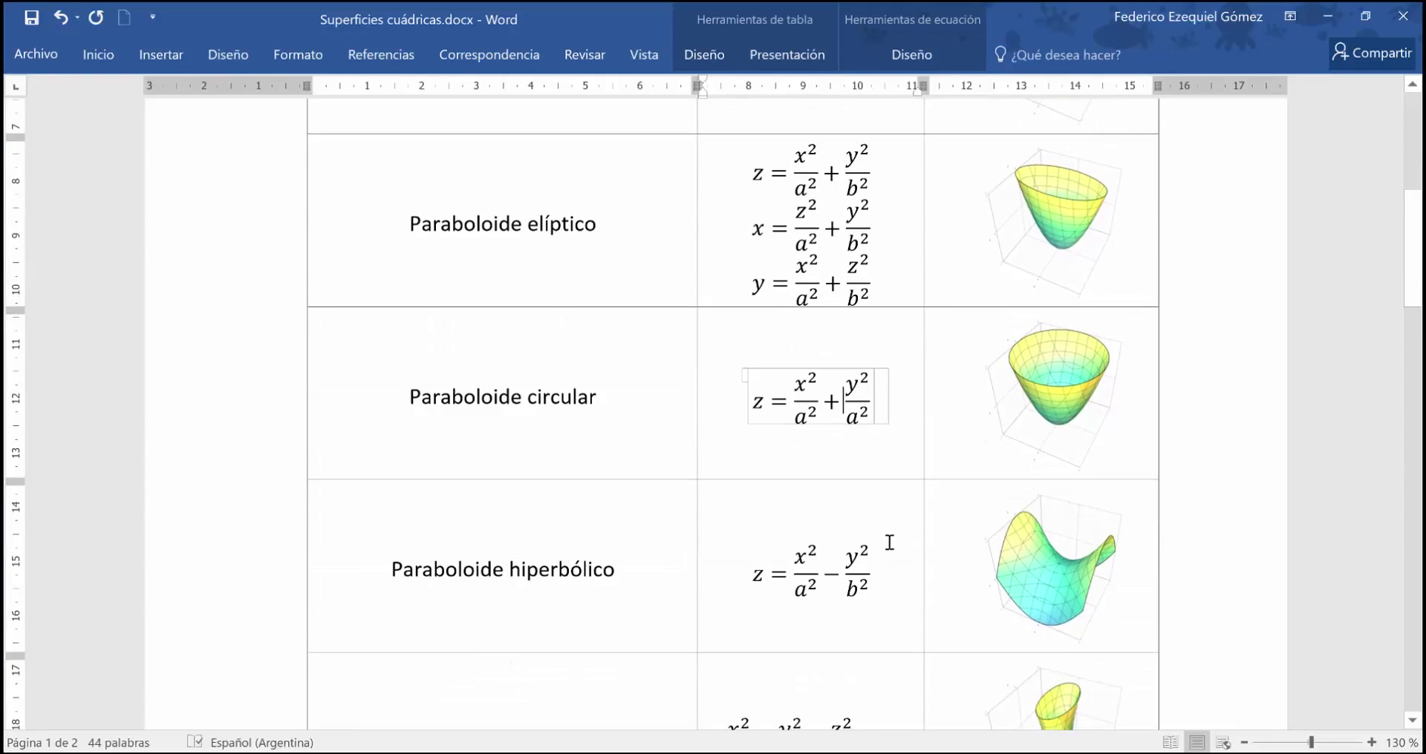
pyautogui.moveTo(751, 573); pyautogui.dragTo(865, 575)
pyautogui.rightClick(859, 572)
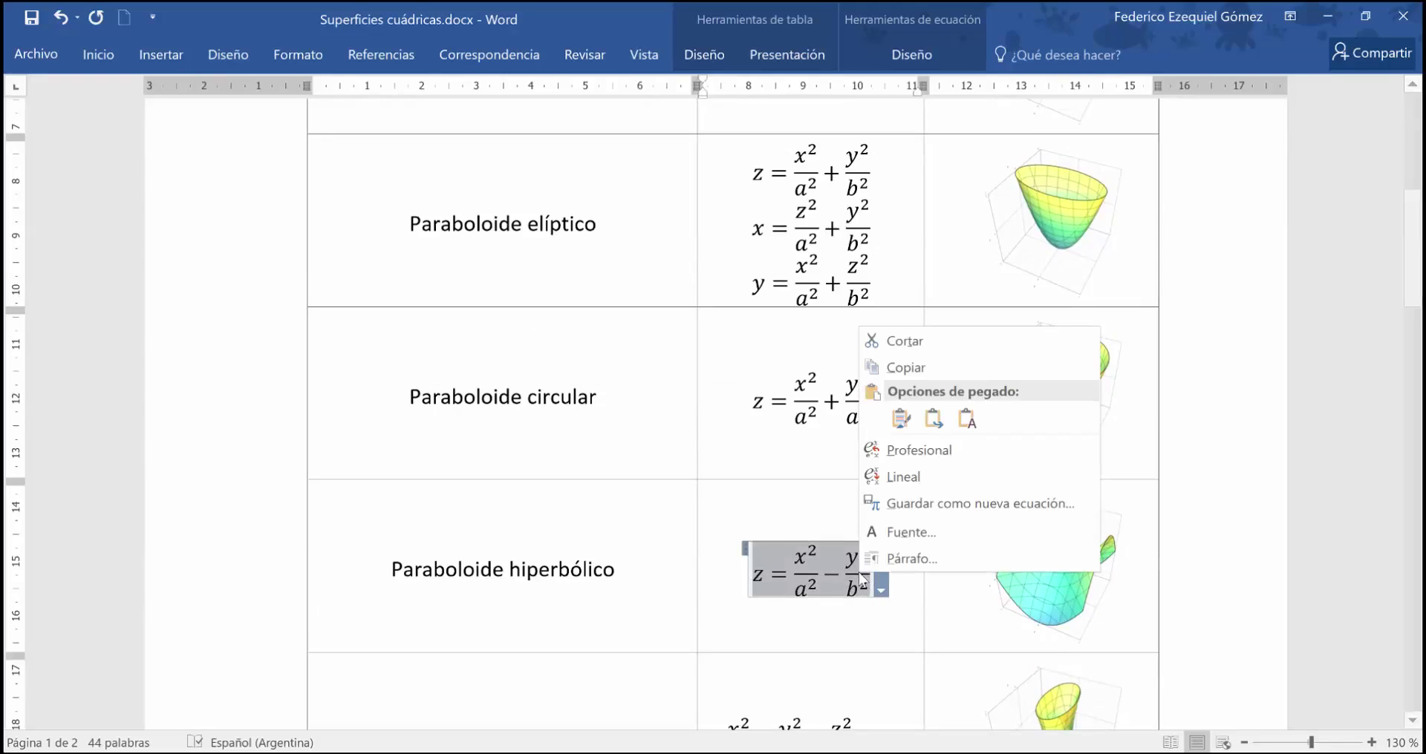
pyautogui.click(894, 368)
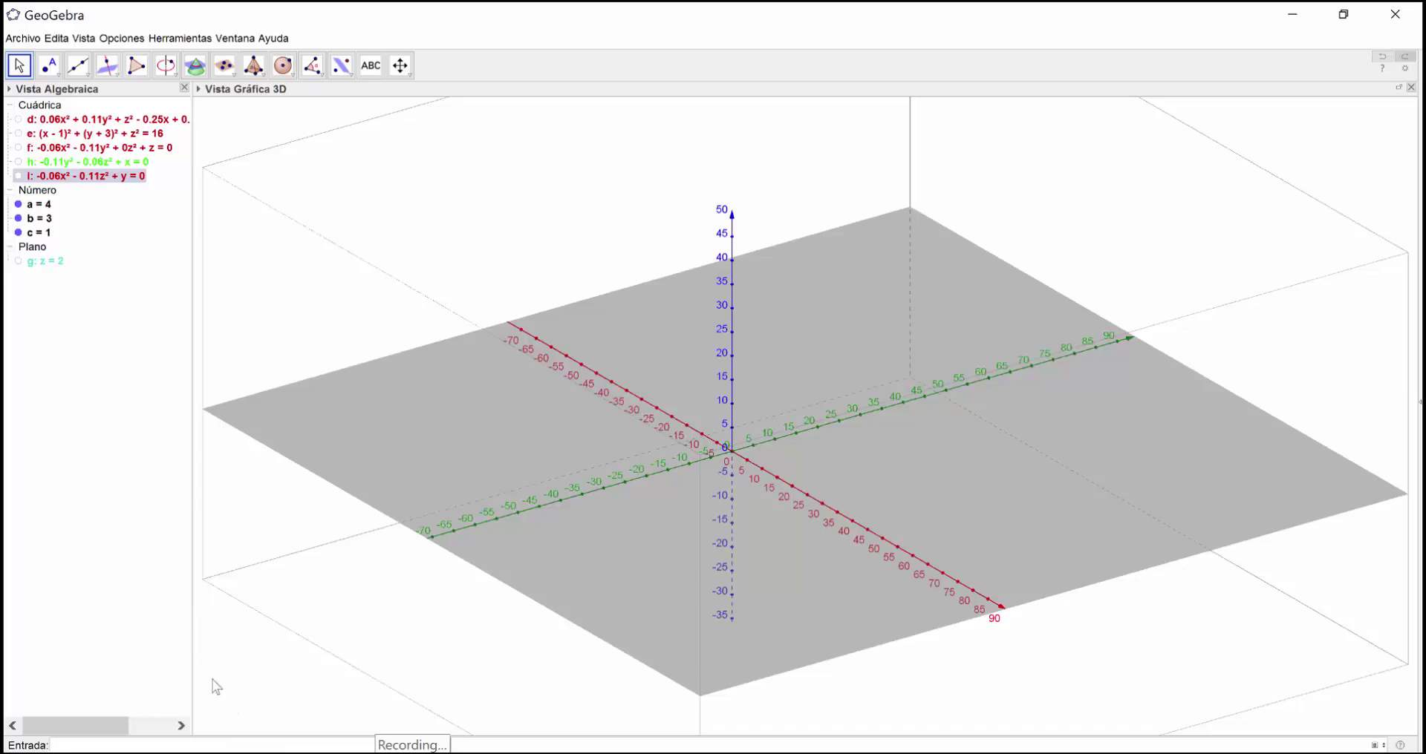
# - Switch back to GeoGebra, plot the hyperbolic paraboloid from the copied equation, and compare it with the picture in the Word table
pyautogui.hotkey('ctrl', 'v')
pyautogui.press('Return')
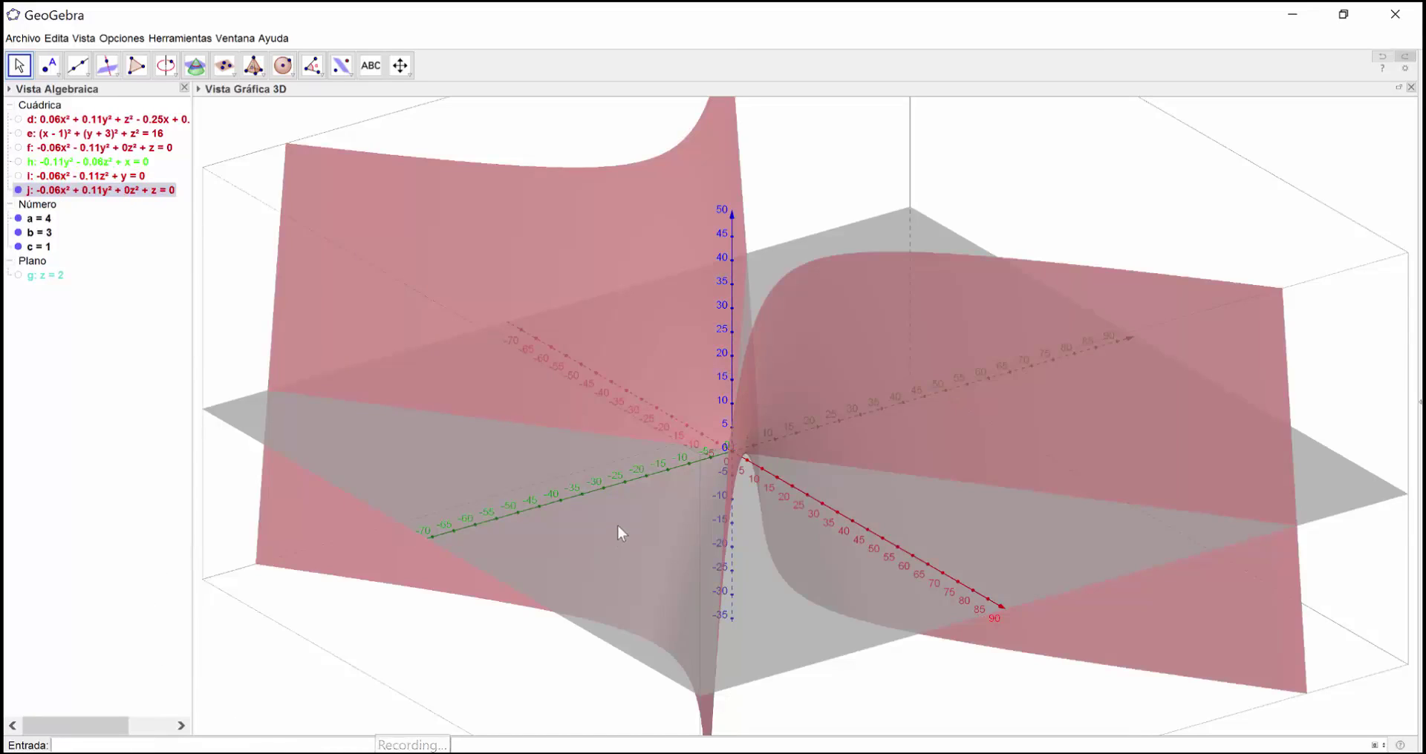
pyautogui.scroll(-3, 617, 525)
pyautogui.moveTo(851, 596); pyautogui.dragTo(807, 601)
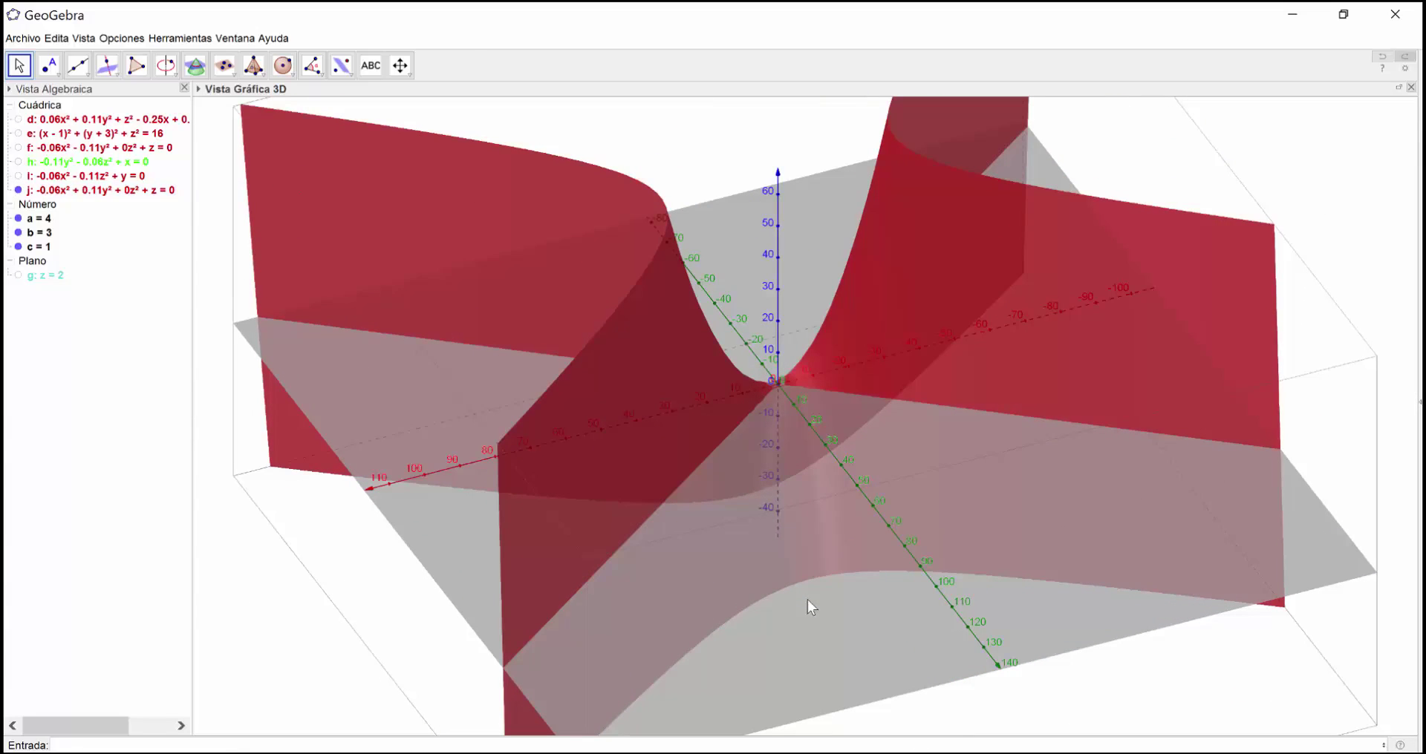
pyautogui.hotkey('alt', 'Tab')
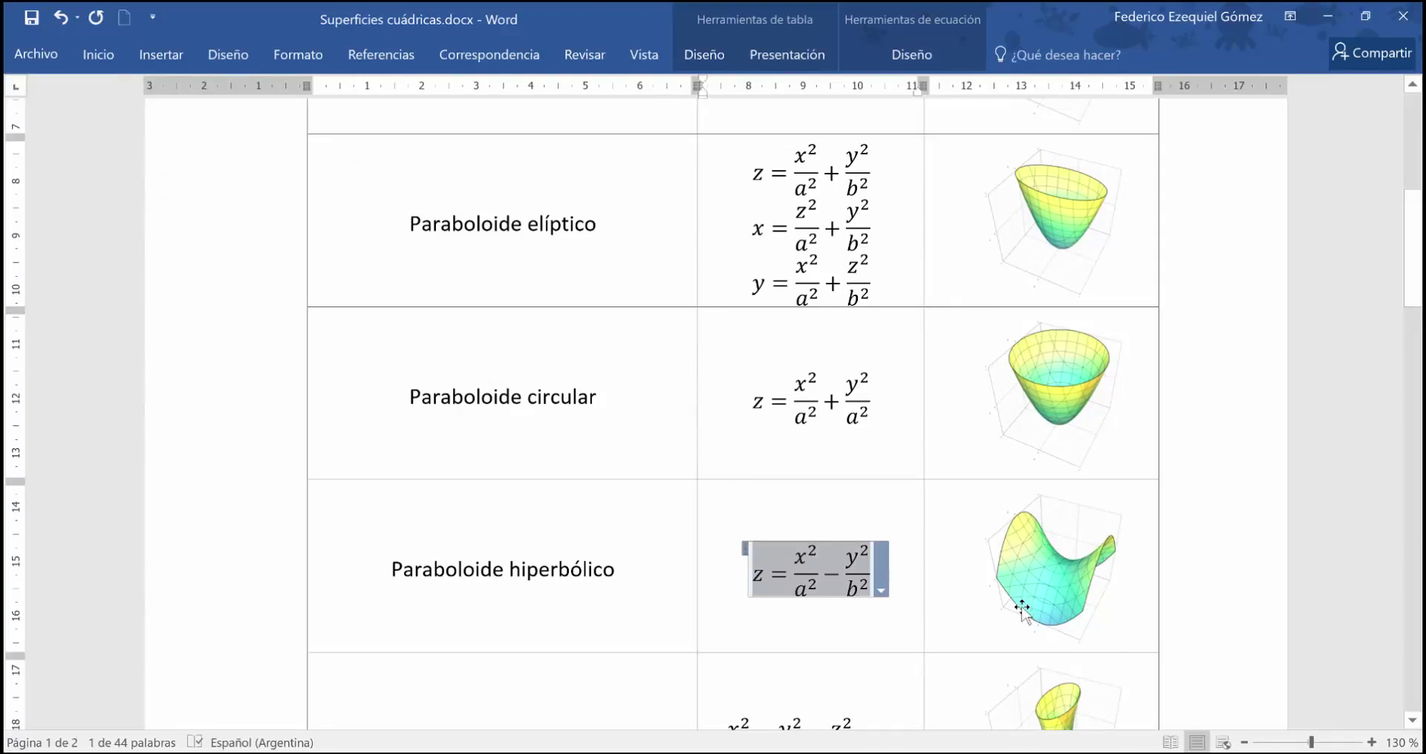
pyautogui.hotkey('alt', 'Tab')
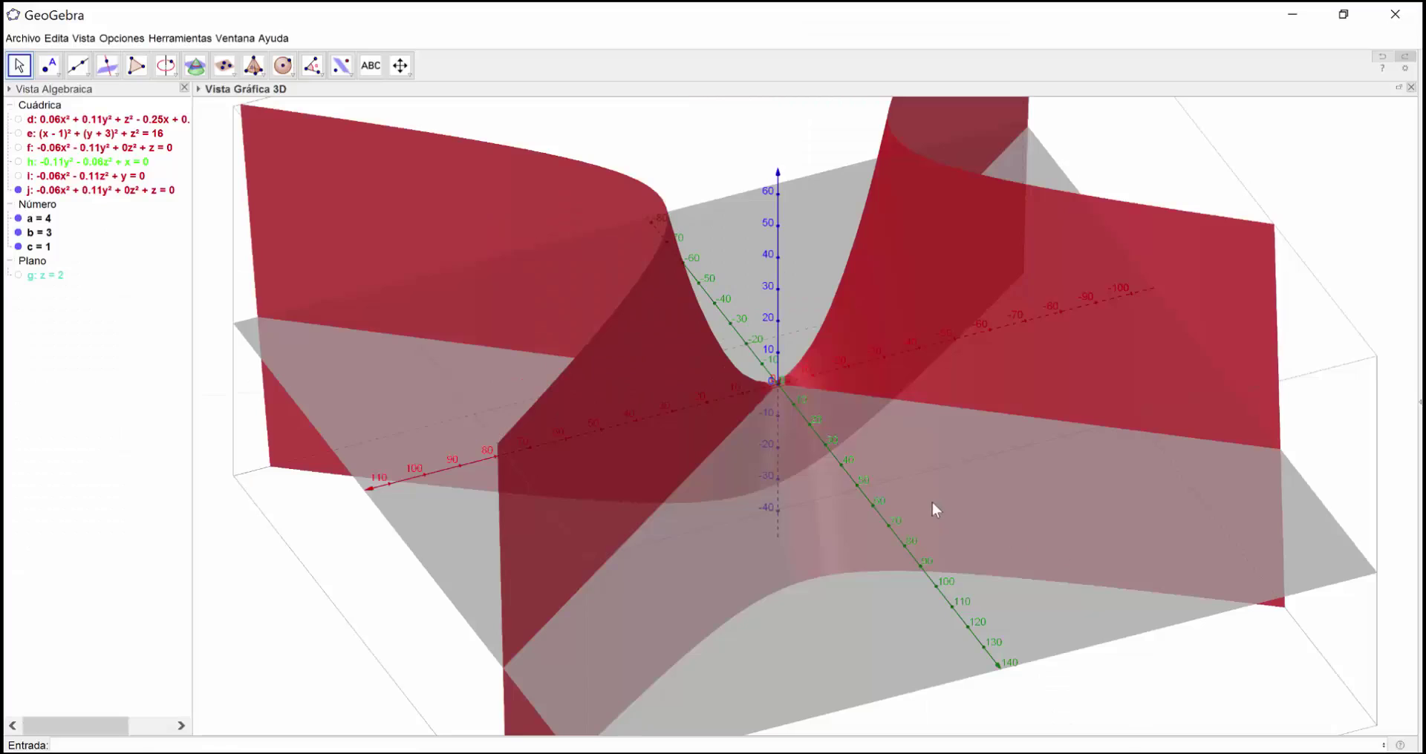
# - Add the vertical plane x = 3 to cut through the hyperbolic paraboloid and inspect their intersection
pyautogui.moveTo(929, 500); pyautogui.dragTo(903, 493, button='right')
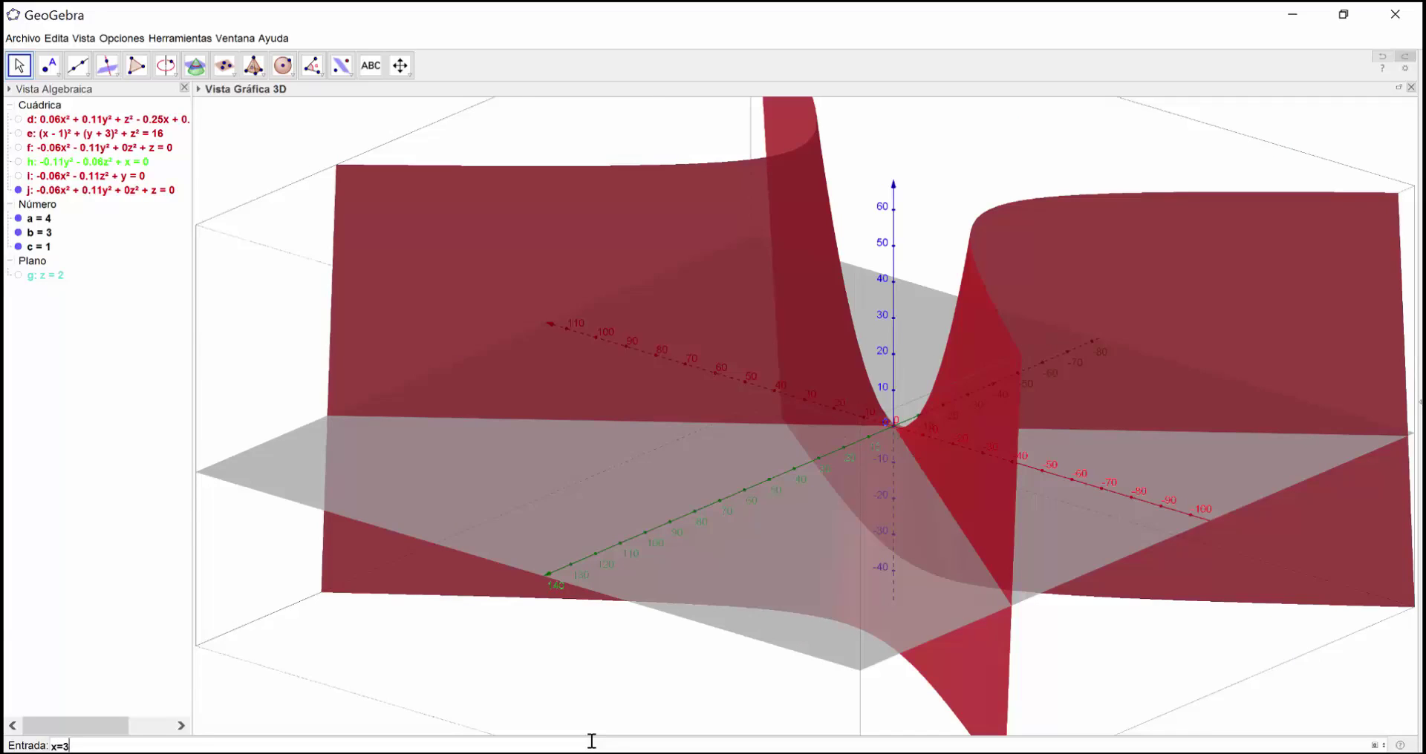
pyautogui.press('Return')
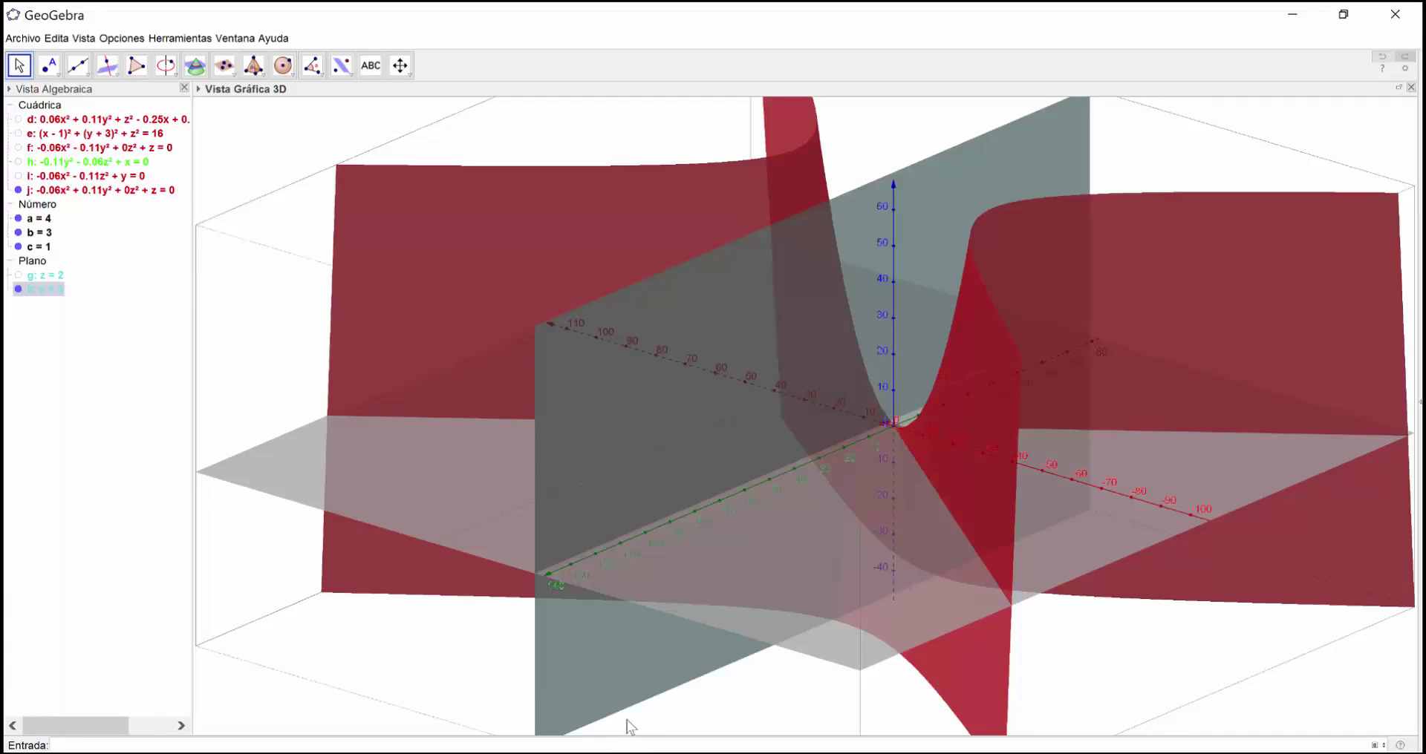
pyautogui.moveTo(772, 586); pyautogui.dragTo(797, 573)
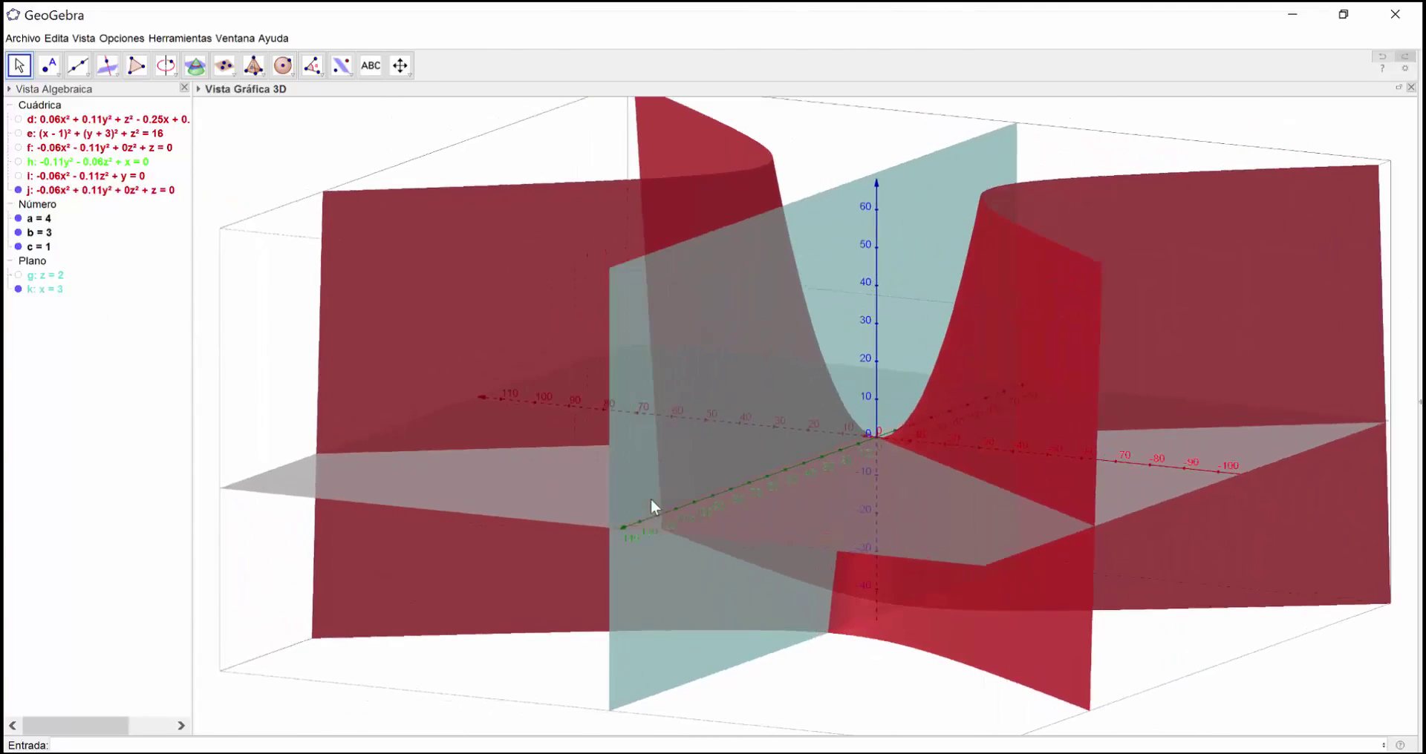
# - Change the vertical cutting plane's equation to x = 8
pyautogui.click(52, 291)
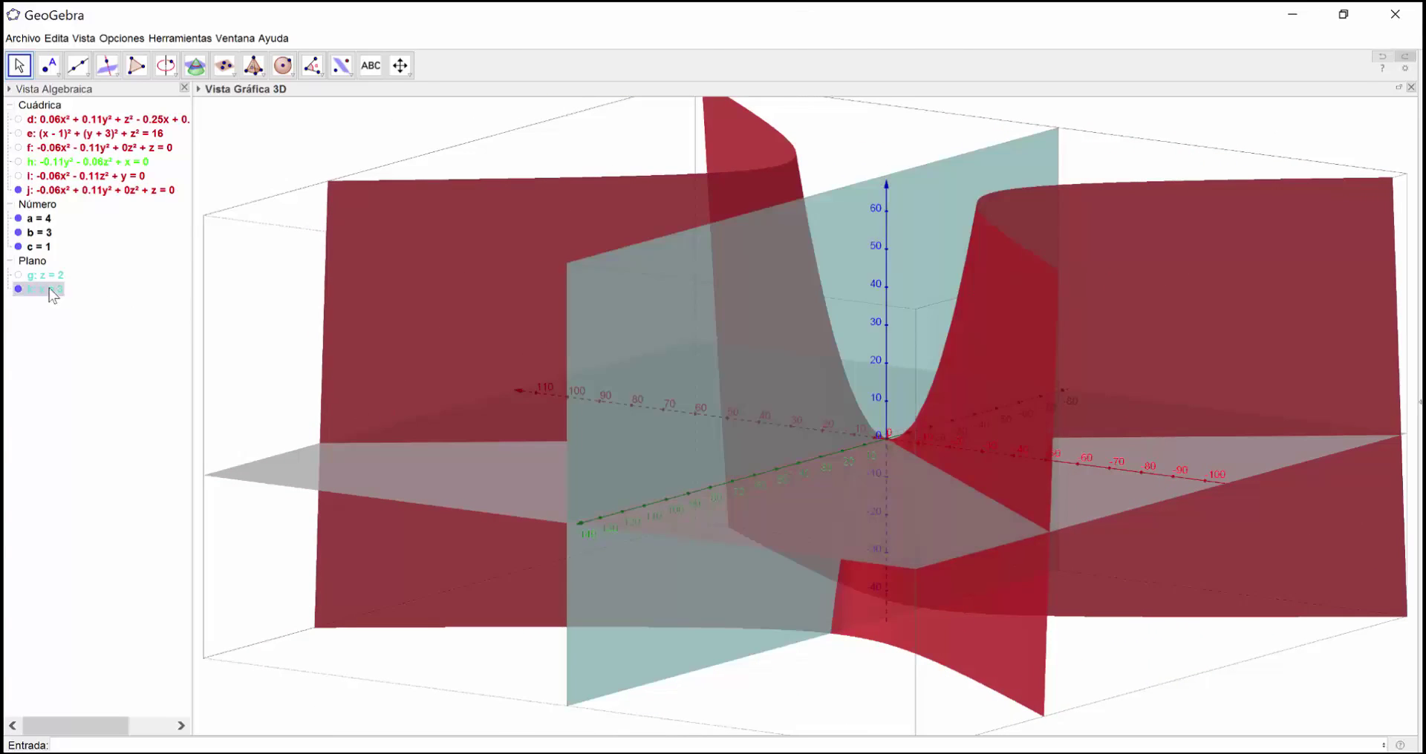
pyautogui.click(52, 291)
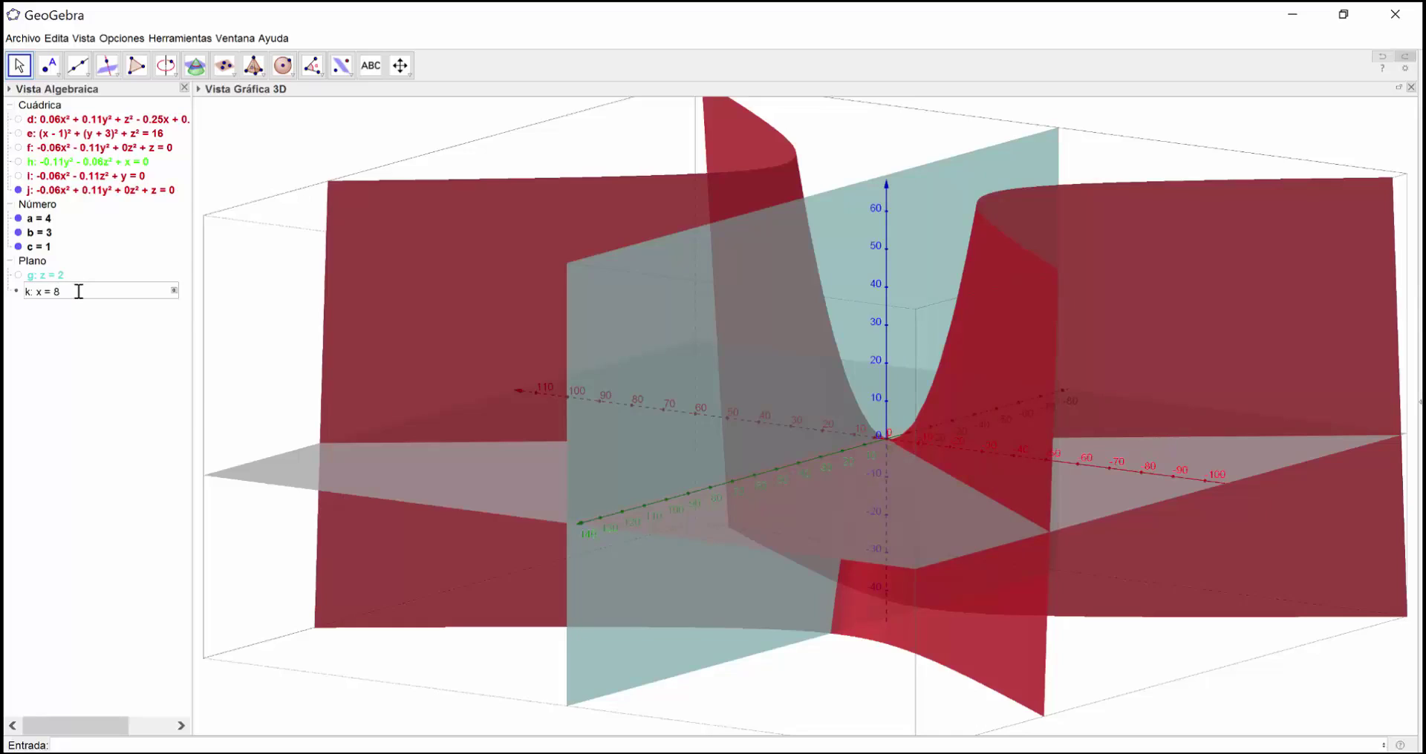
pyautogui.write('8')
pyautogui.press('Return')
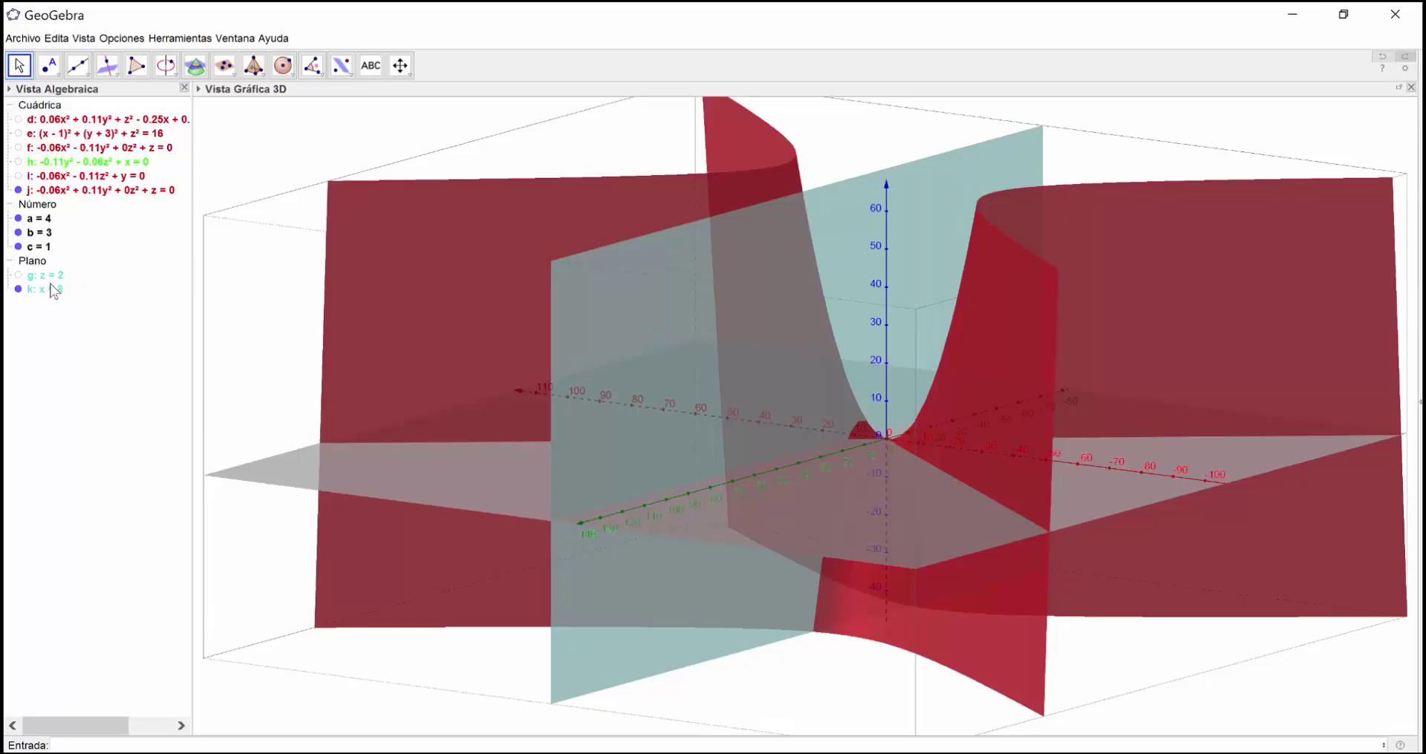
# - Redefine the cutting plane as x = 70 and inspect where it crosses the saddle surface
pyautogui.click(50, 291)
pyautogui.click(110, 290)
pyautogui.click(108, 290)
pyautogui.write('70')
pyautogui.press('Return')
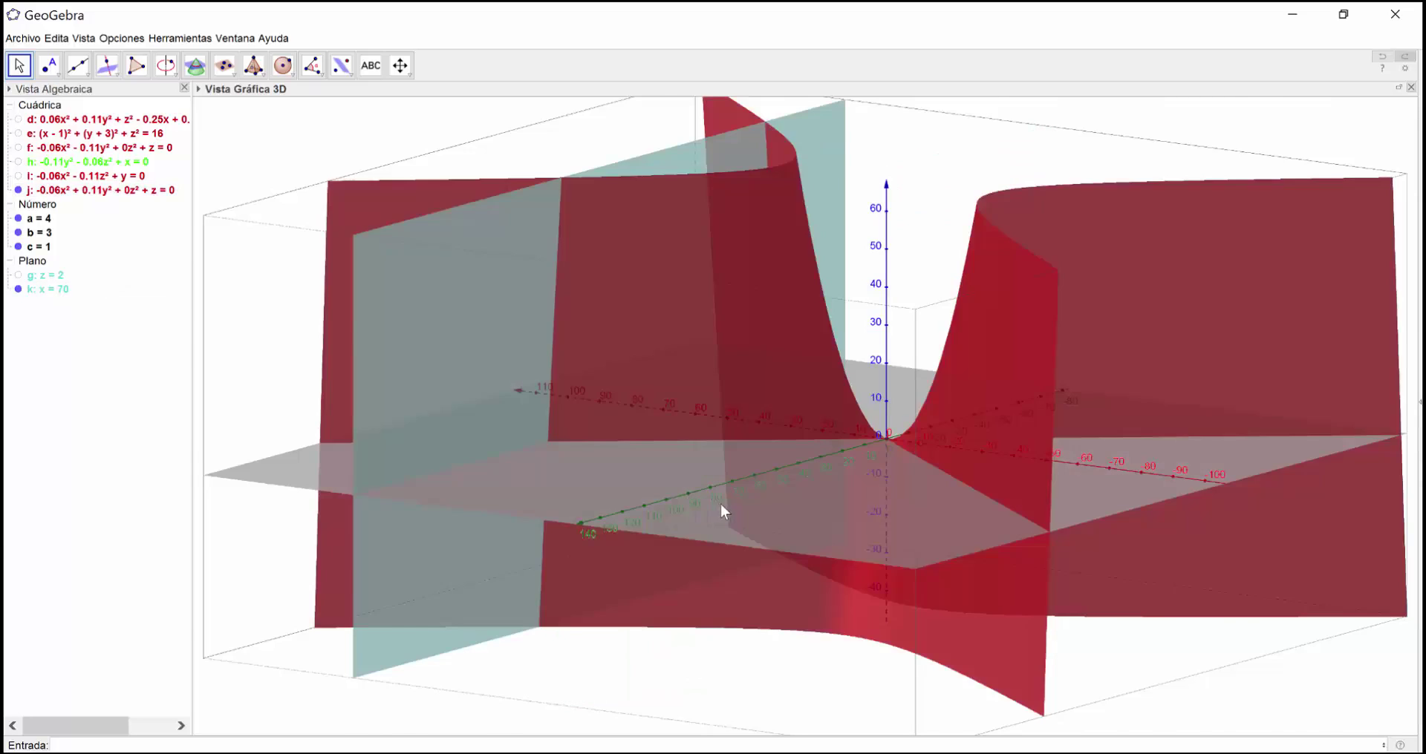
pyautogui.moveTo(720, 505); pyautogui.dragTo(739, 494)
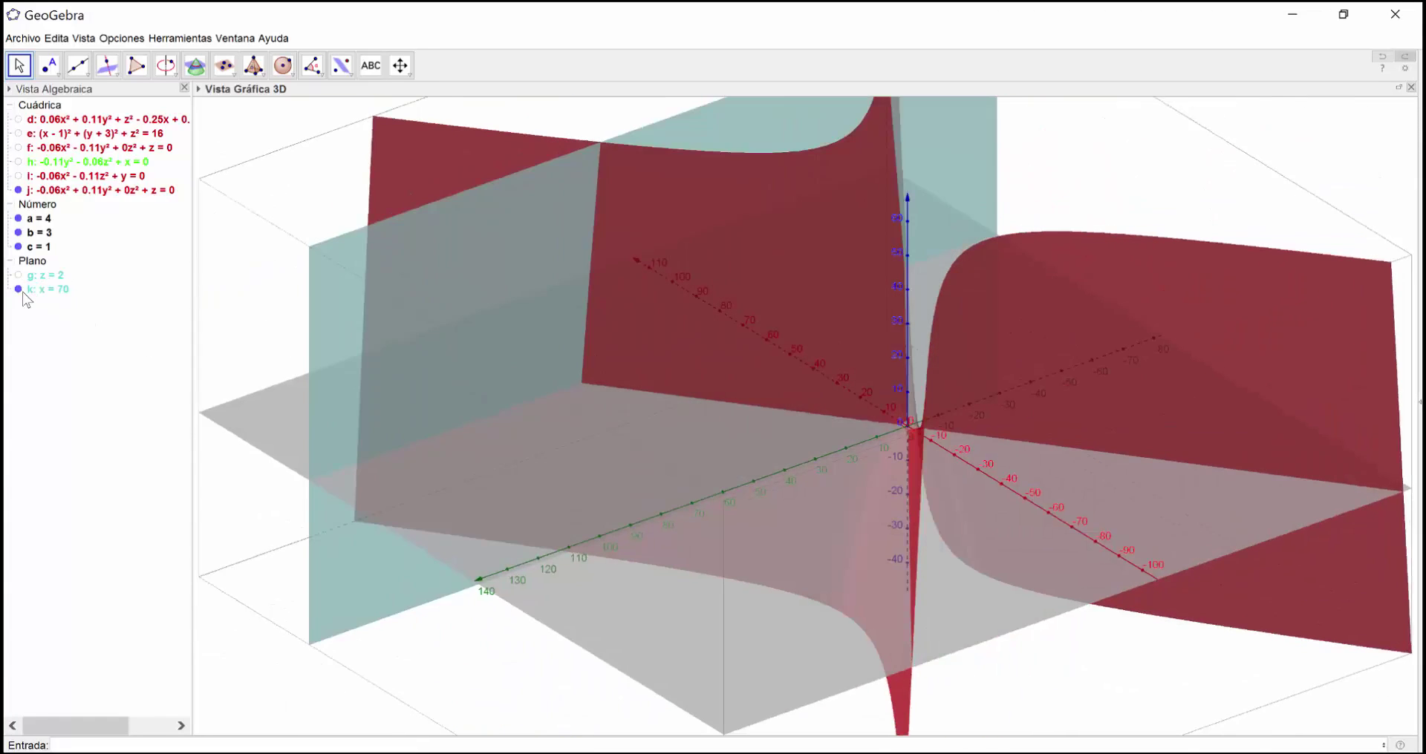
# - Hide the plane x = 70 so only the hyperbolic paraboloid is shown, viewed facing its saddle
pyautogui.click(18, 292)
pyautogui.click(19, 291)
pyautogui.moveTo(839, 626); pyautogui.dragTo(862, 624)
pyautogui.click(862, 622)
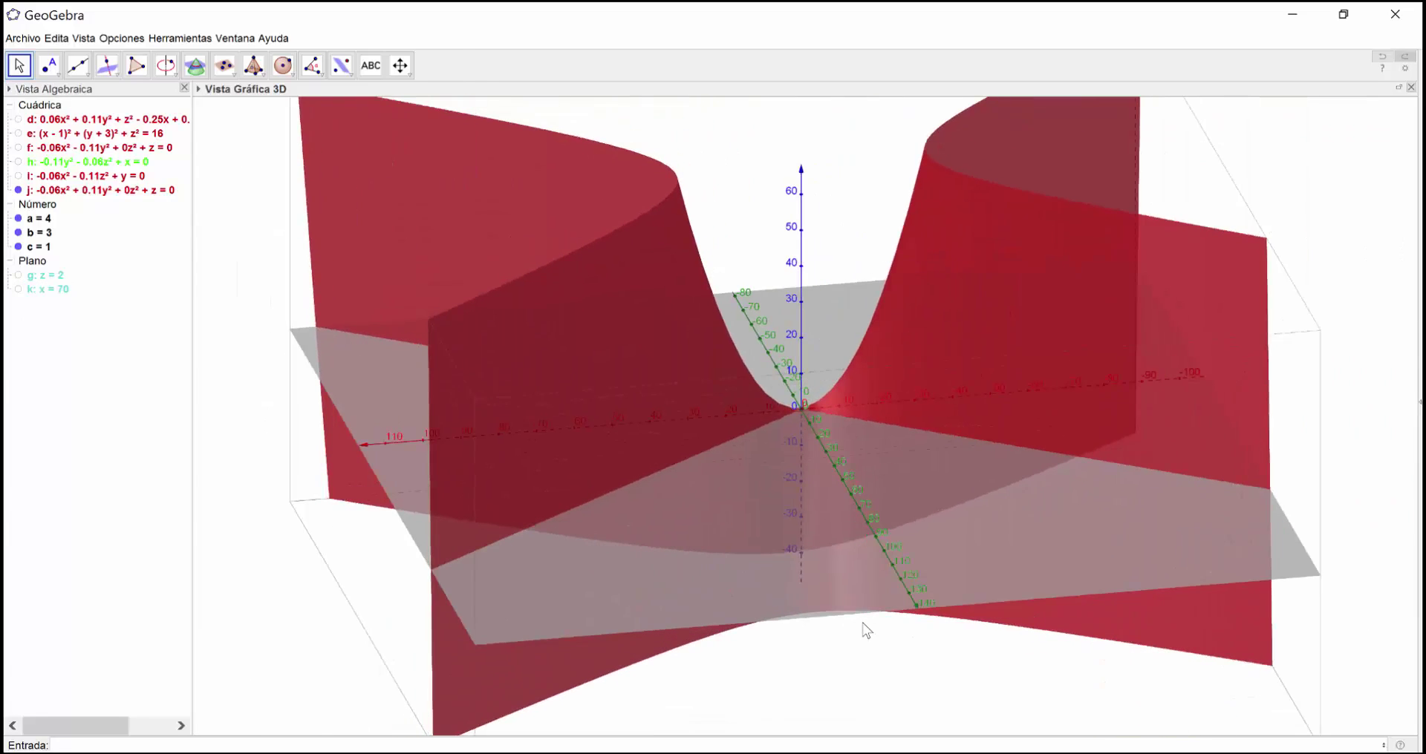
pyautogui.click(669, 387)
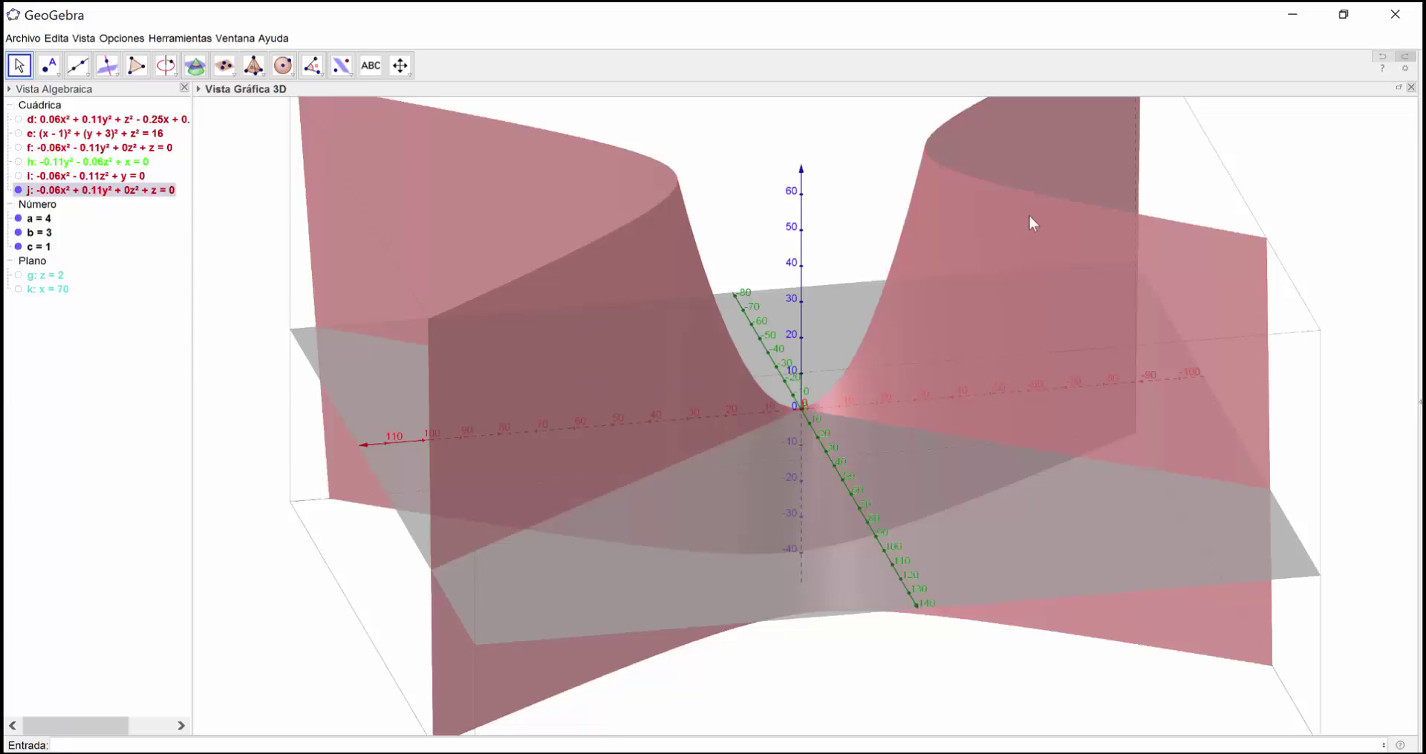
pyautogui.click(852, 441)
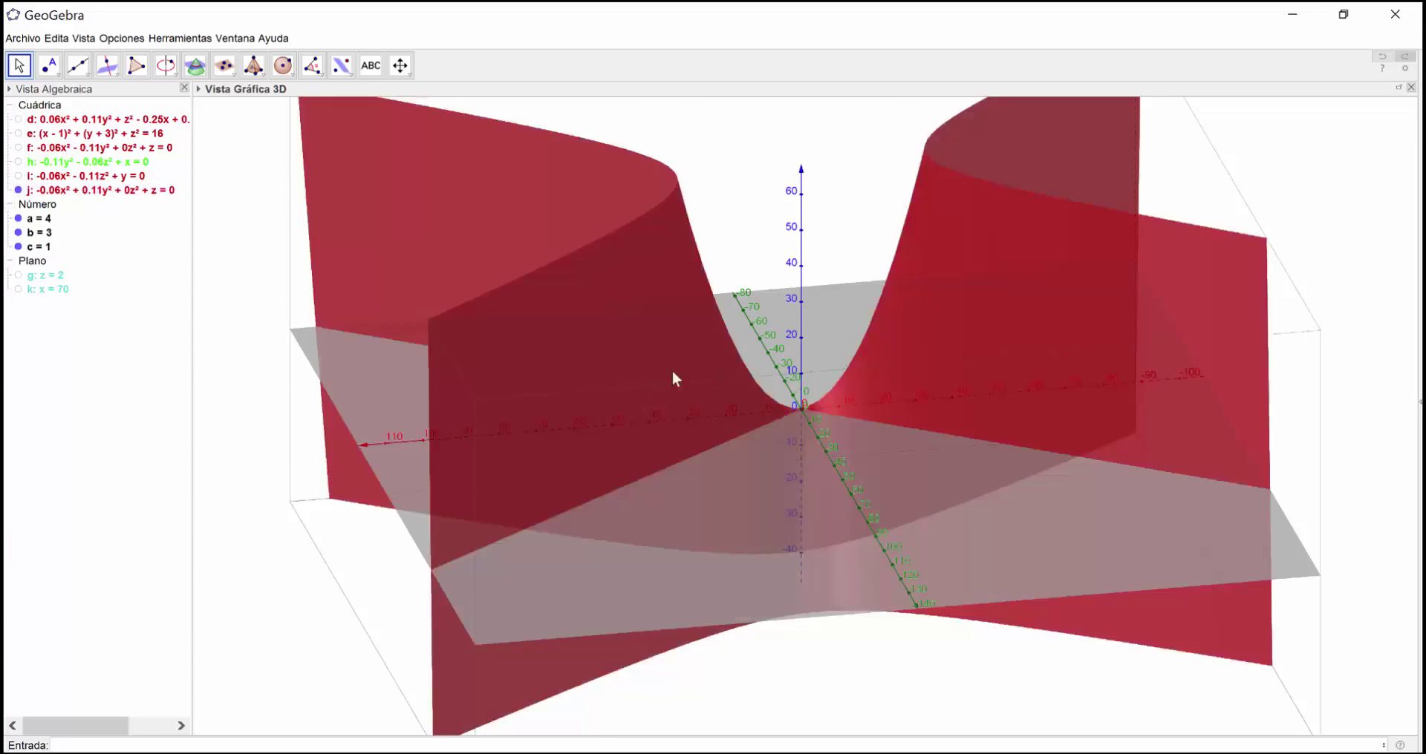
pyautogui.click(636, 464)
pyautogui.click(635, 521)
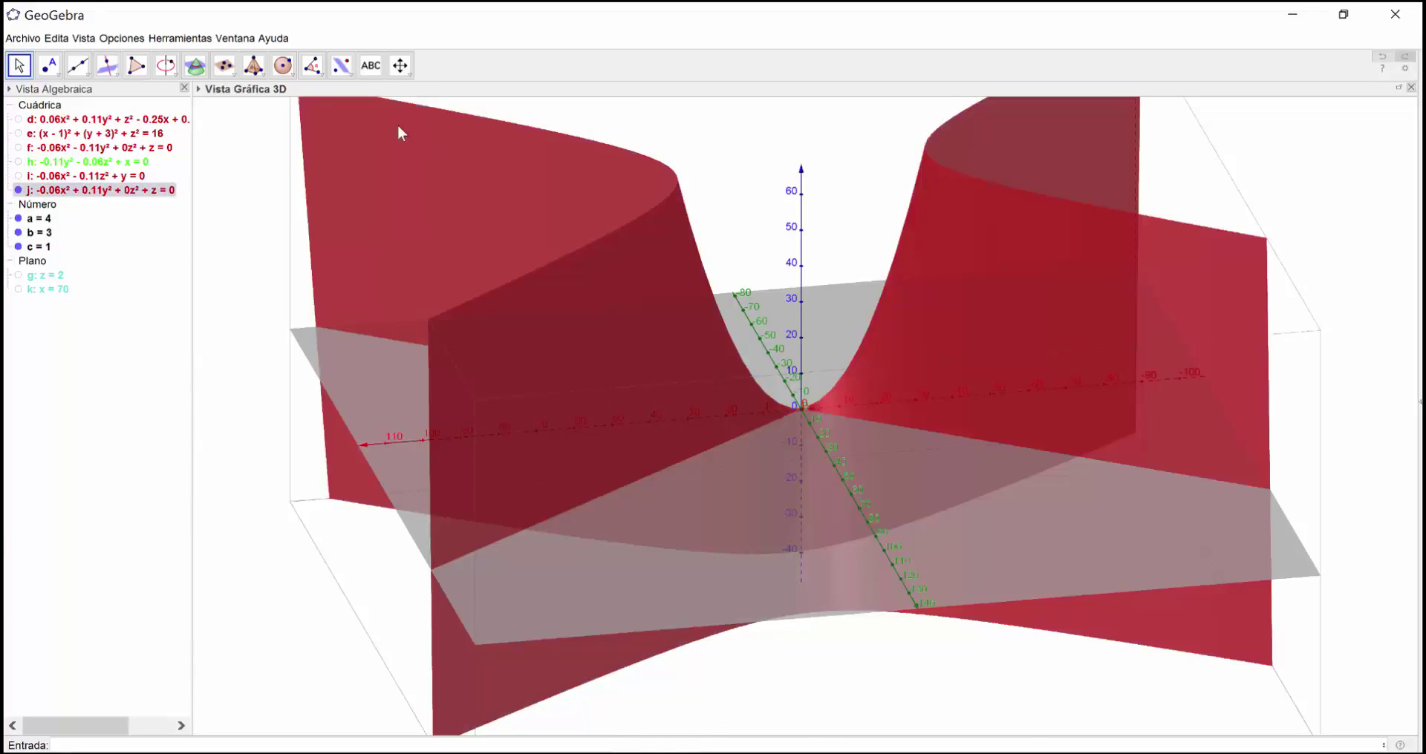